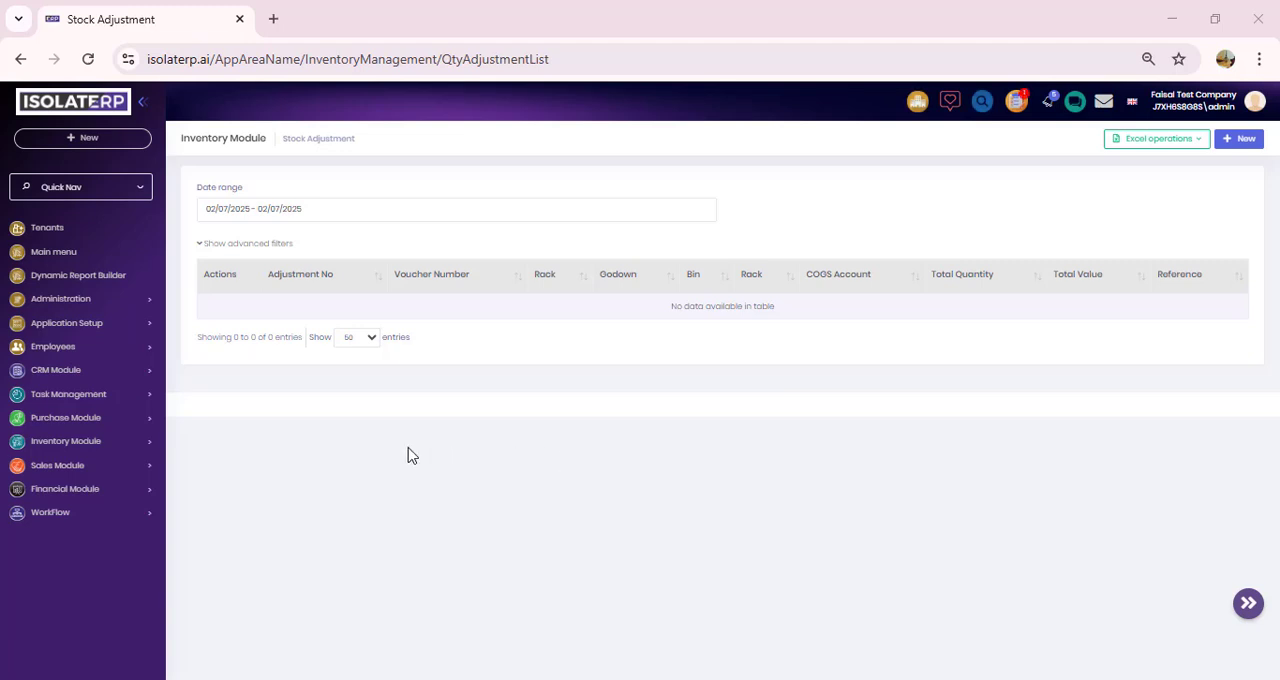
Step: Open the Payment Term list in the Purchase Module's master setup, and view its creation form without saving
left_click(150, 427)
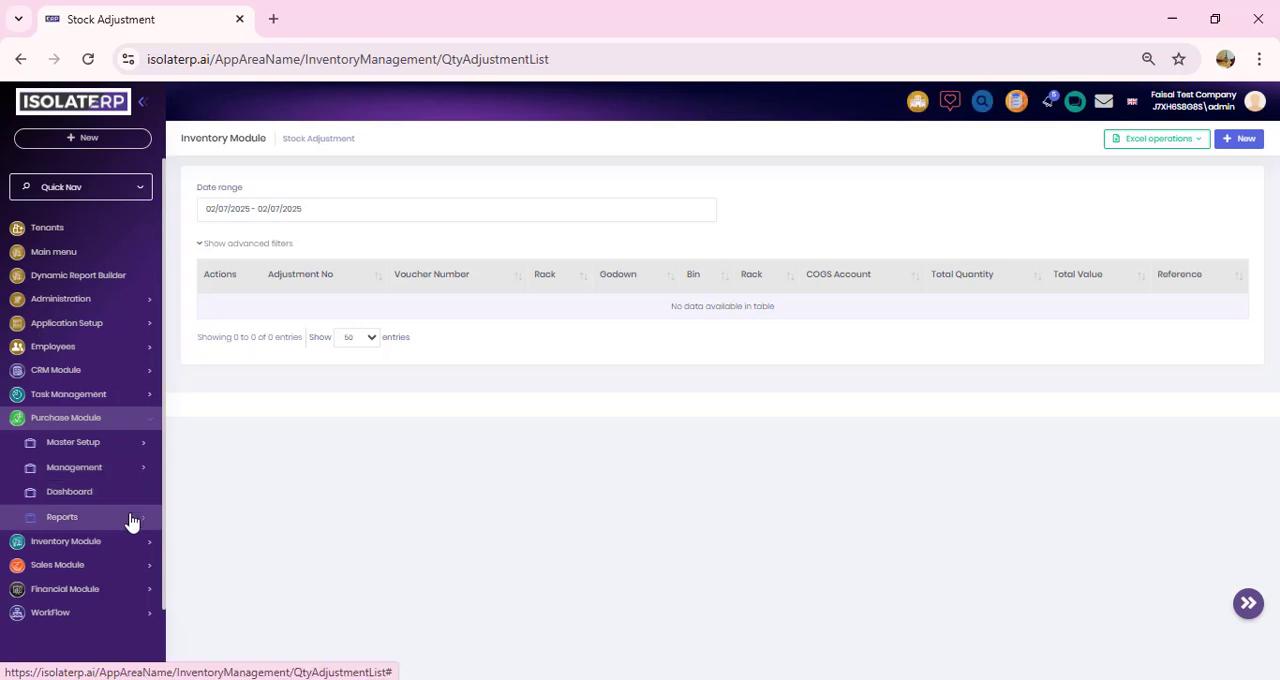
left_click(147, 447)
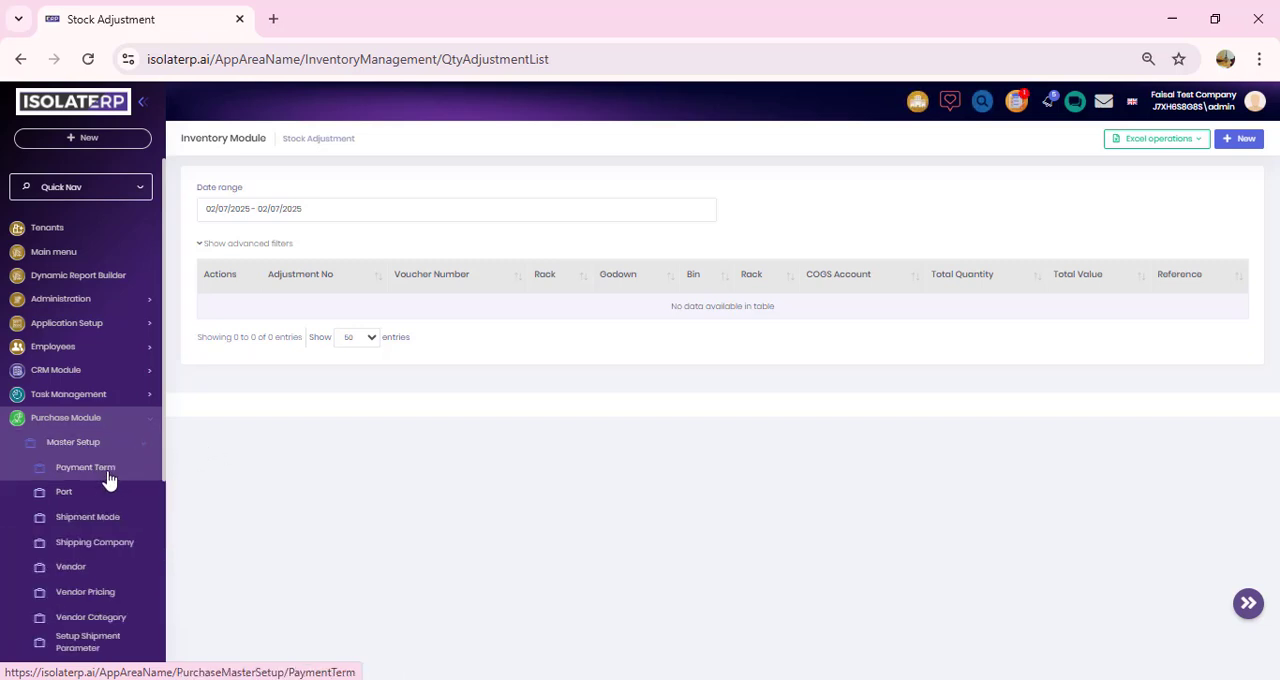
left_click(110, 476)
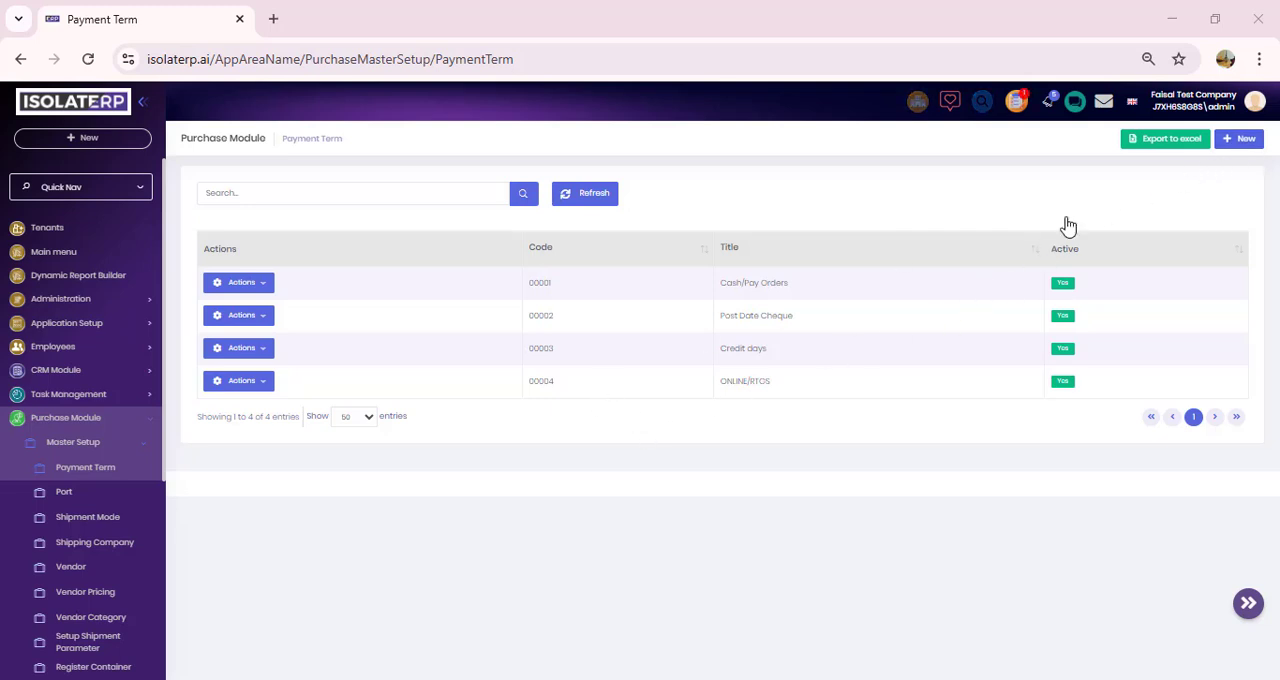
left_click(1244, 140)
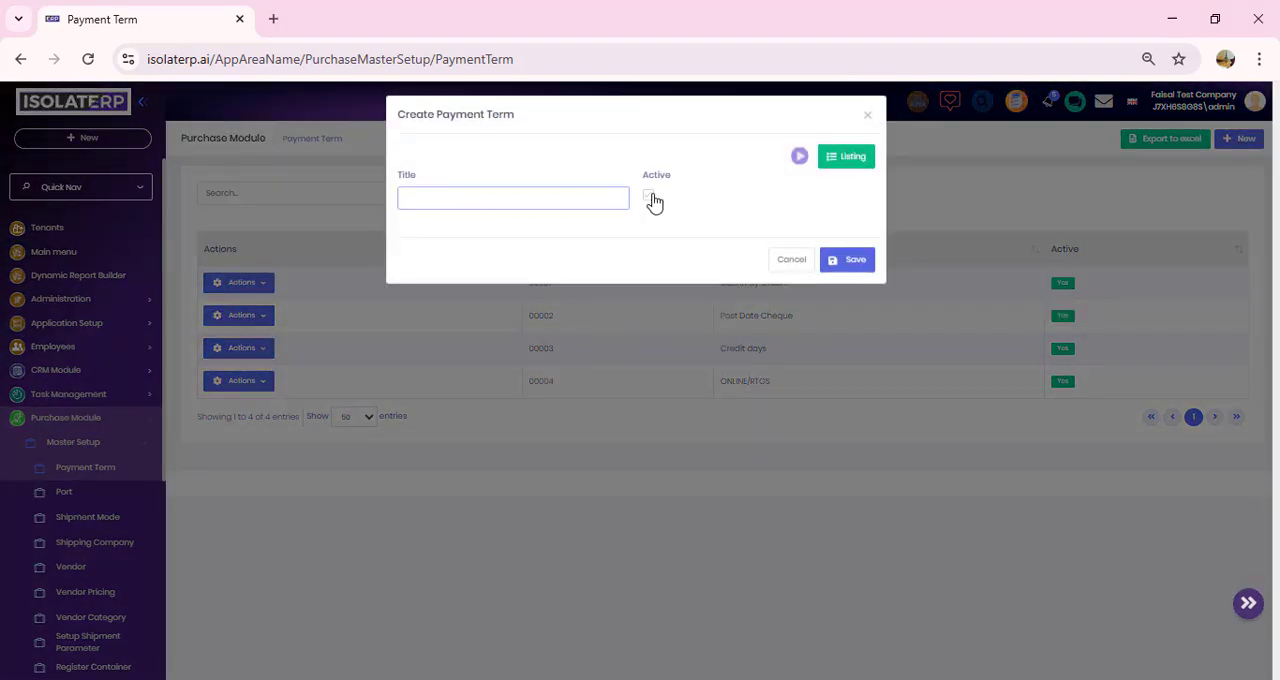
left_click(786, 266)
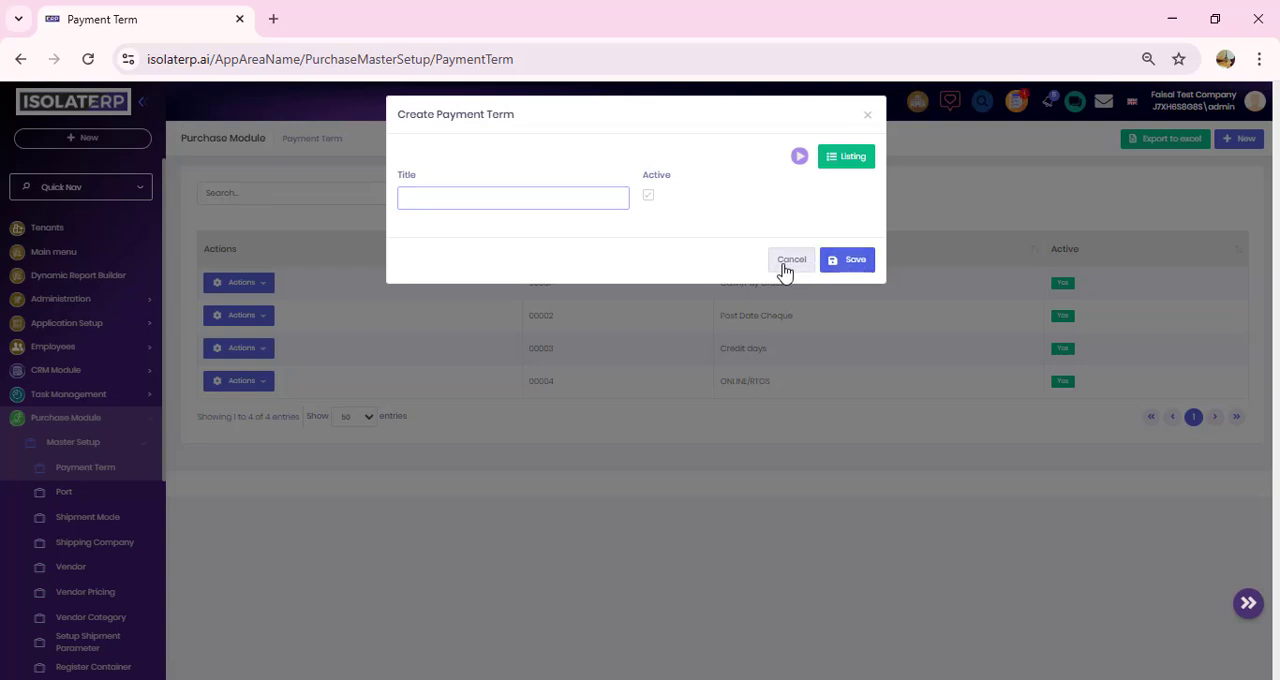
Step: View the Port, Shipment Mode and Shipping Company lists in the Purchase Module's master setup
left_click(110, 493)
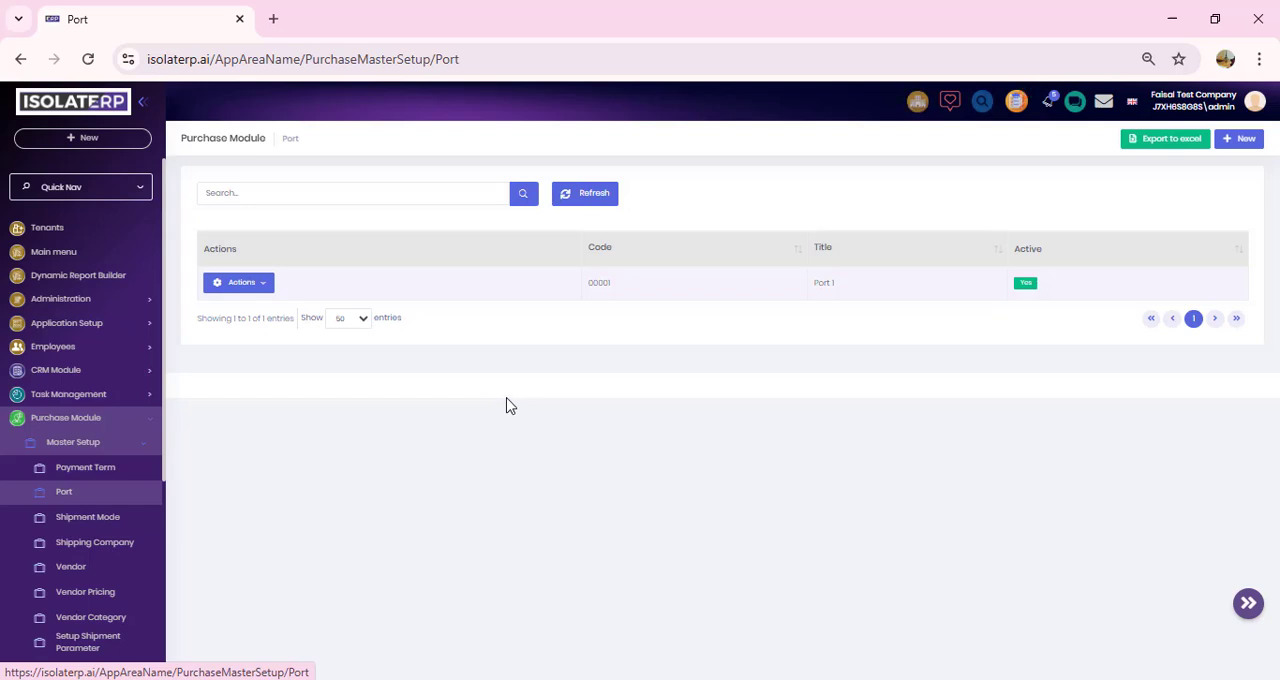
left_click(111, 522)
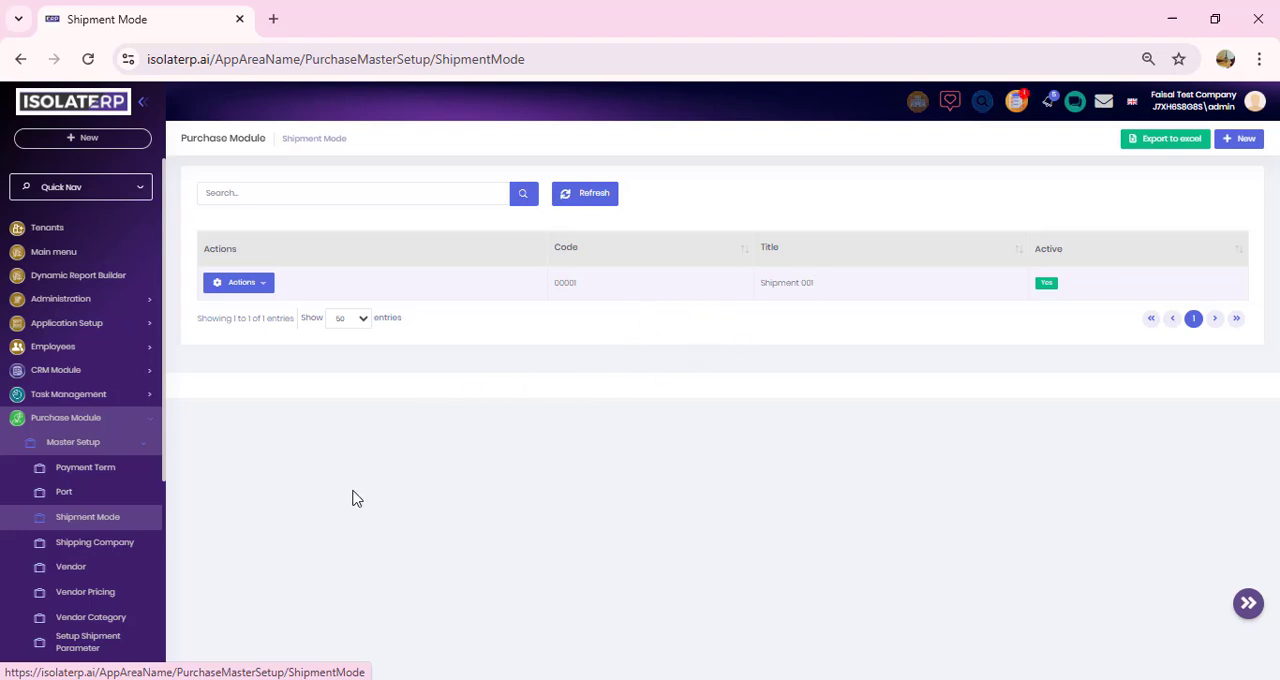
left_click(127, 550)
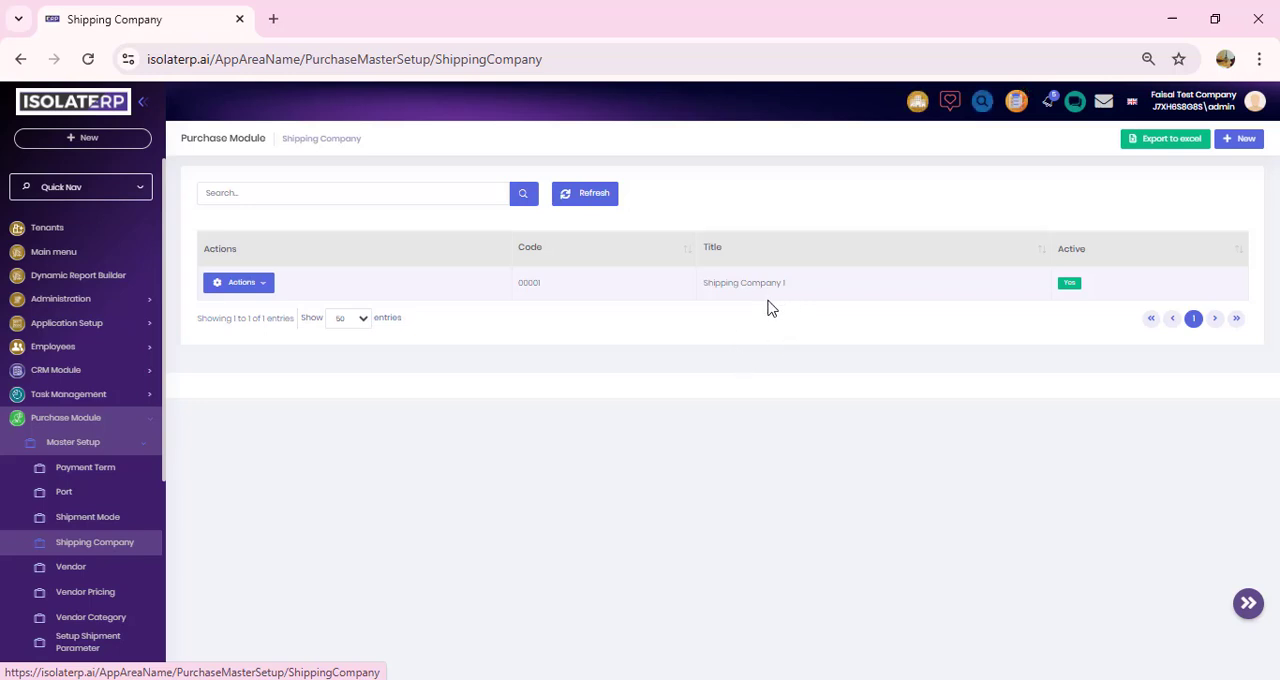
Step: Open the Vendor list and view its Excel import and sample file options
left_click(83, 578)
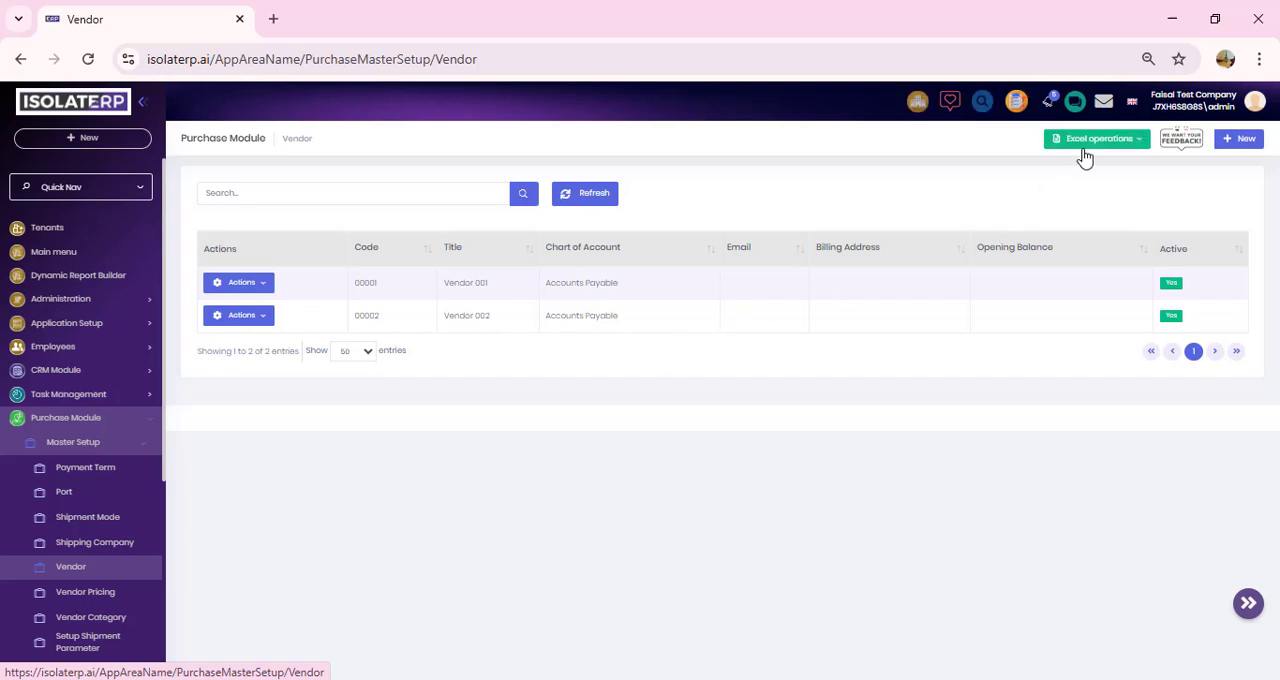
left_click(1138, 145)
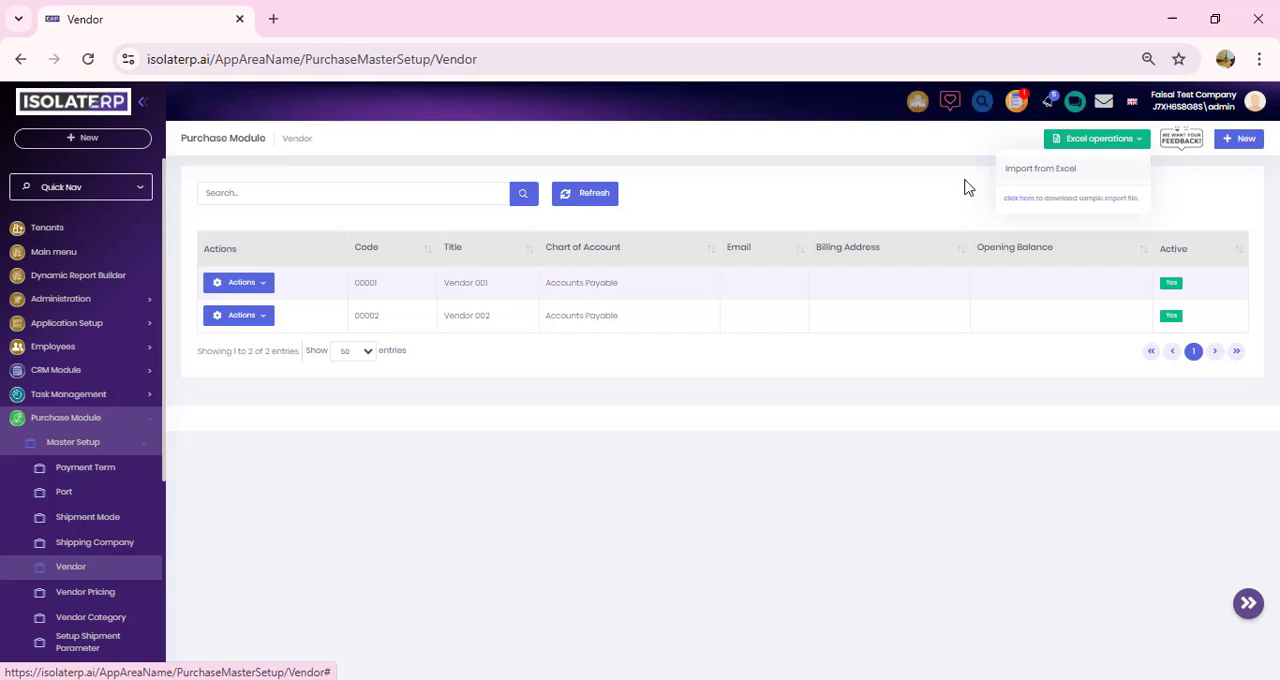
left_click(940, 200)
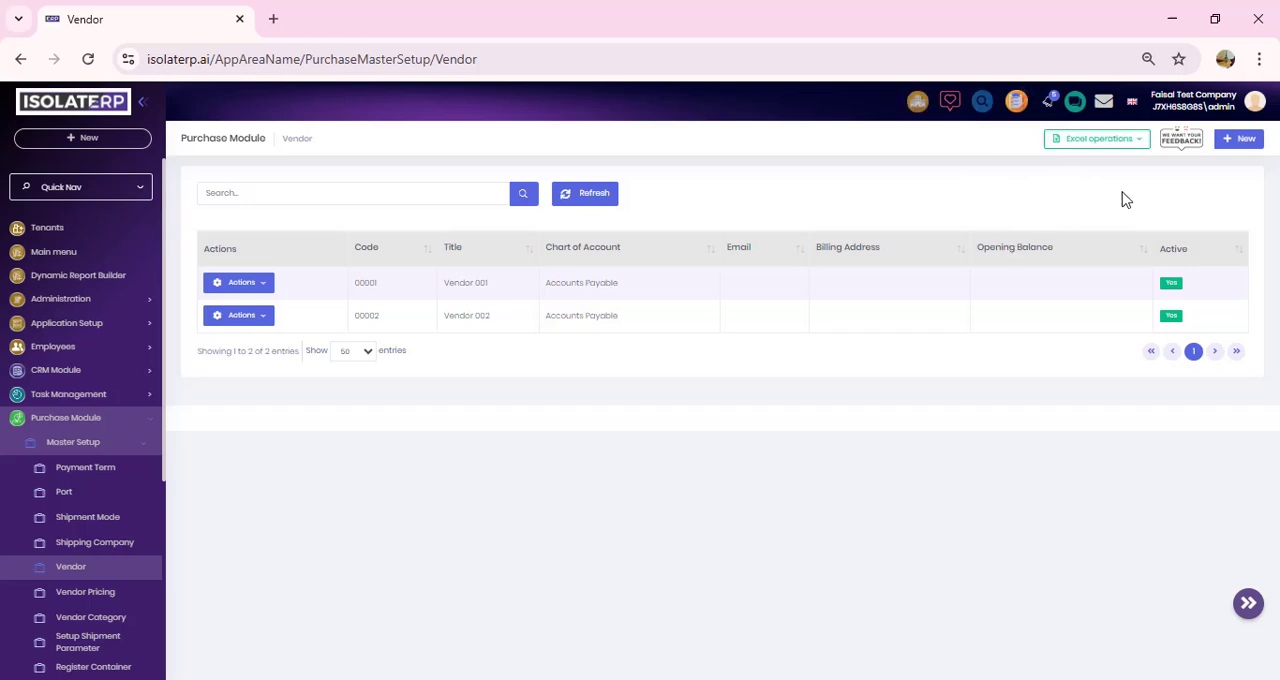
Step: Start a new vendor record and choose ONLINE/RTGS as its payment term
left_click(1241, 142)
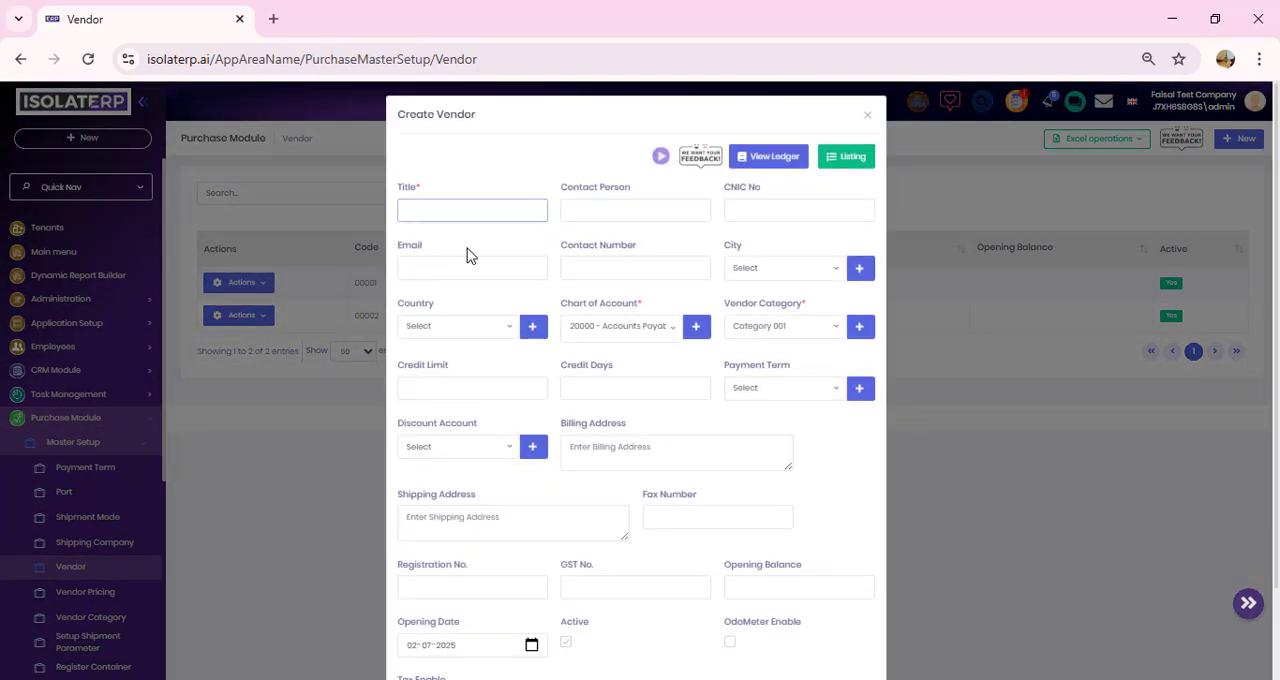
scroll(470, 256, "down", 1)
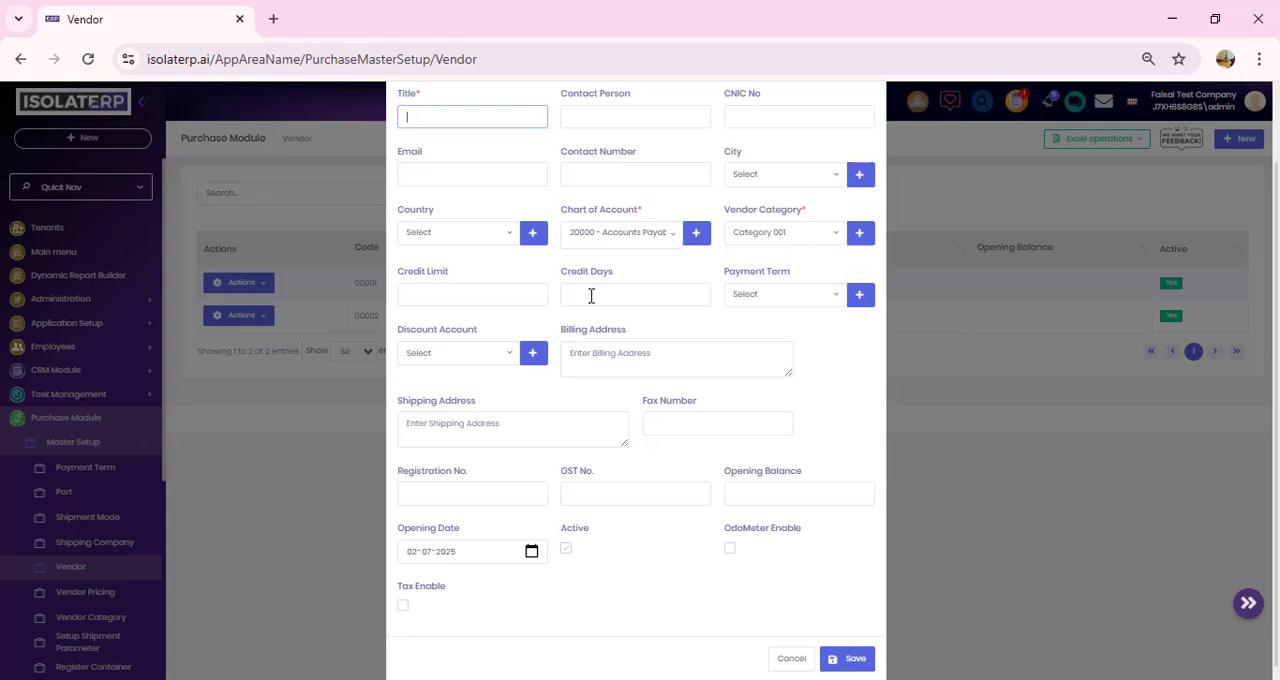
left_click(796, 300)
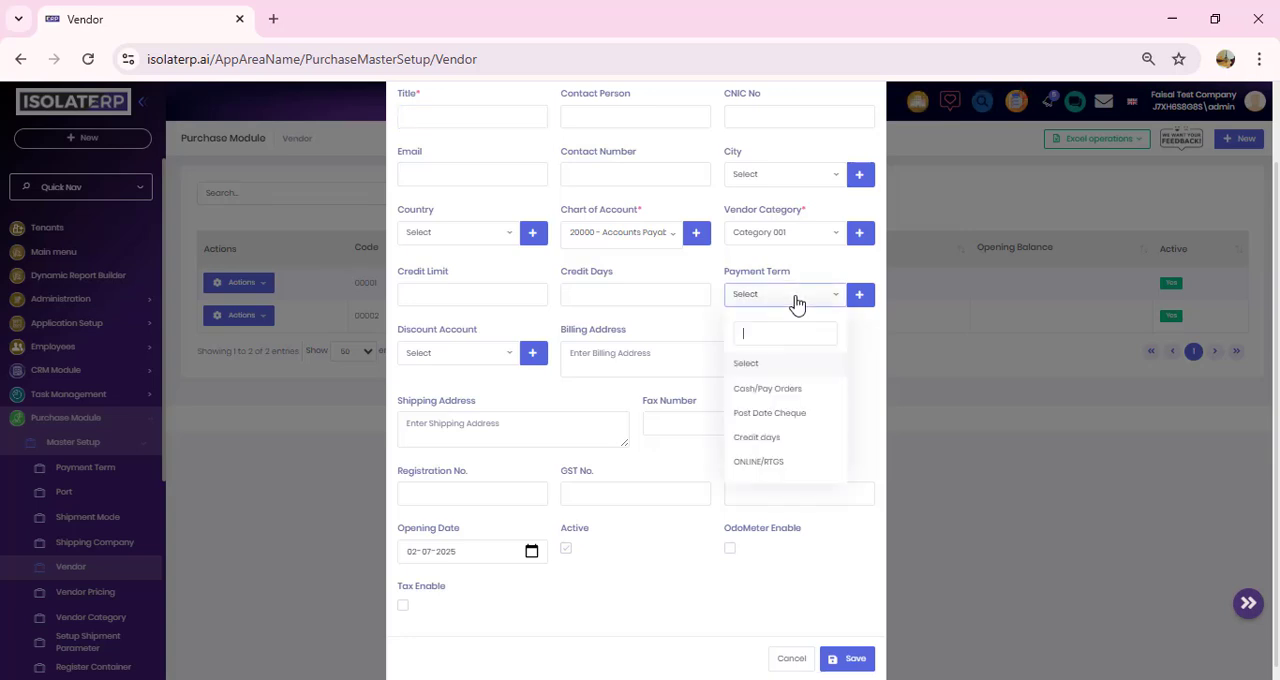
left_click(789, 466)
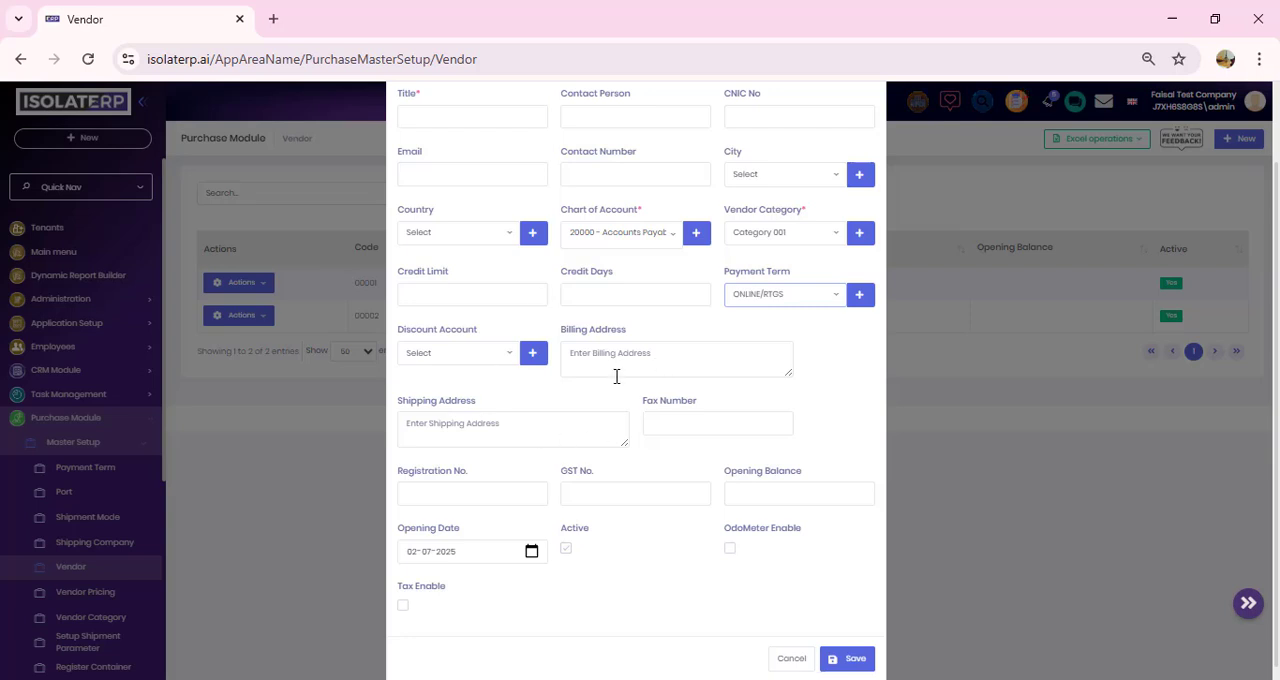
Step: Set the vendor's opening date to 01-07-2025 and enable tax, then discard the form
left_click(531, 553)
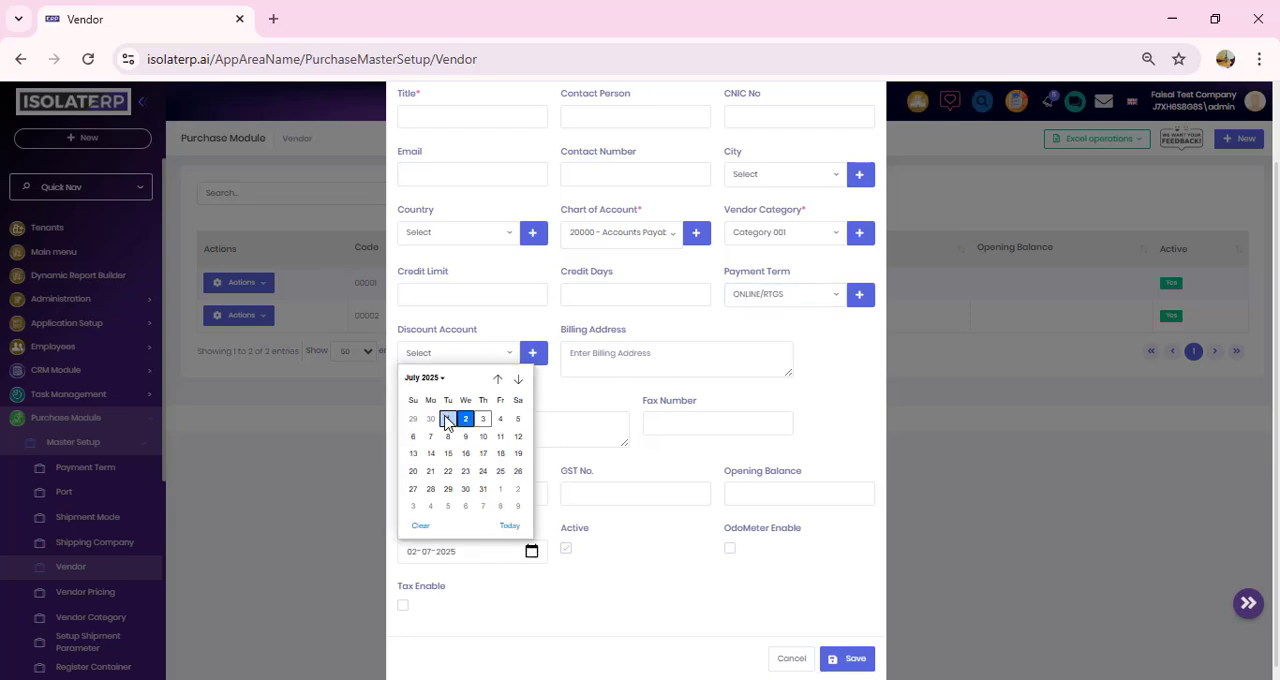
left_click(447, 419)
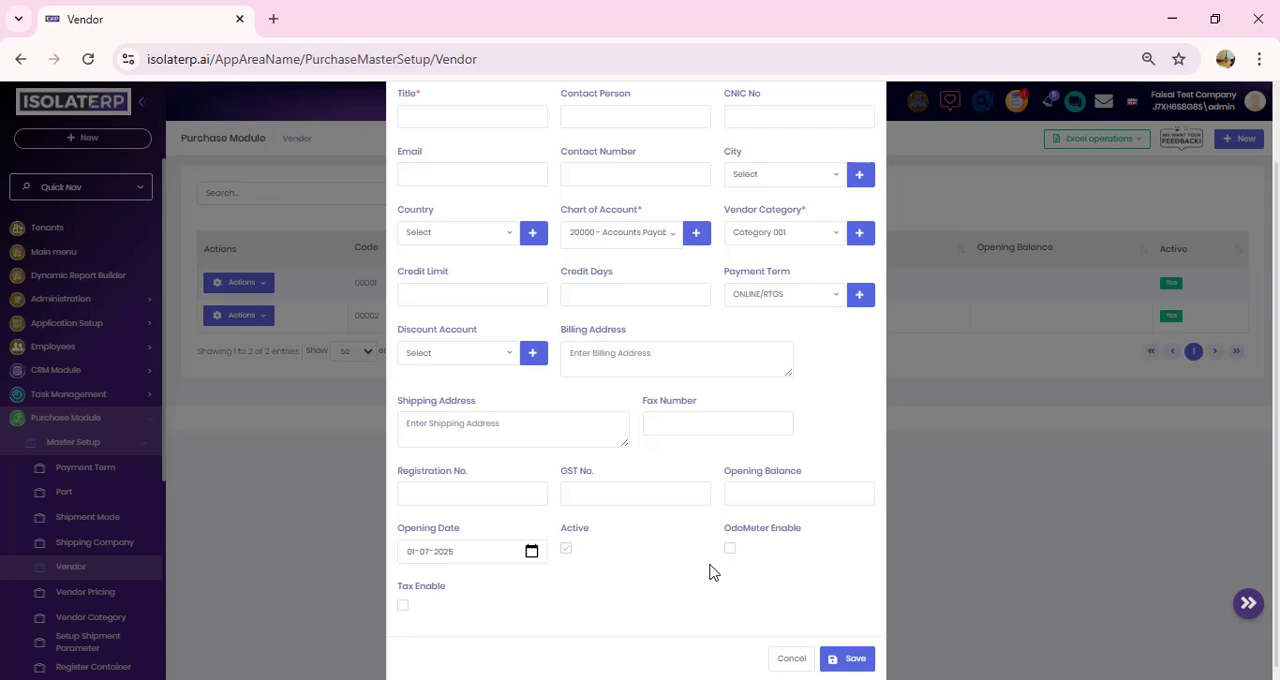
left_click(404, 606)
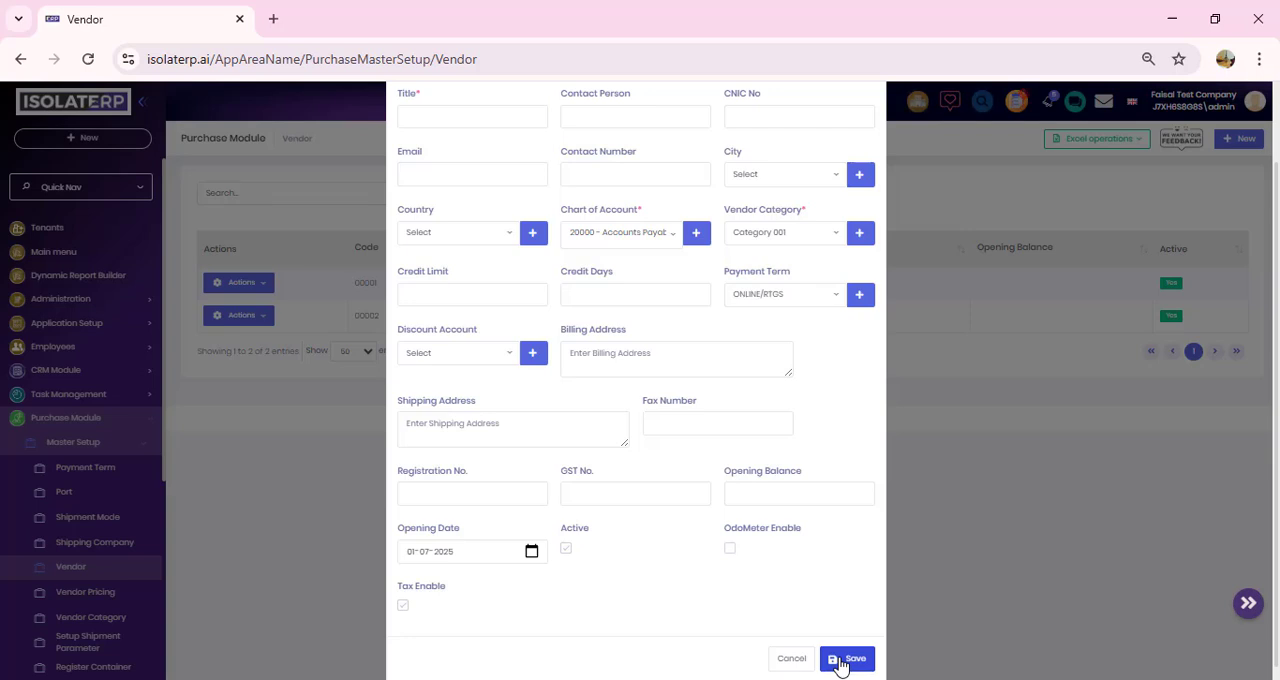
left_click(790, 660)
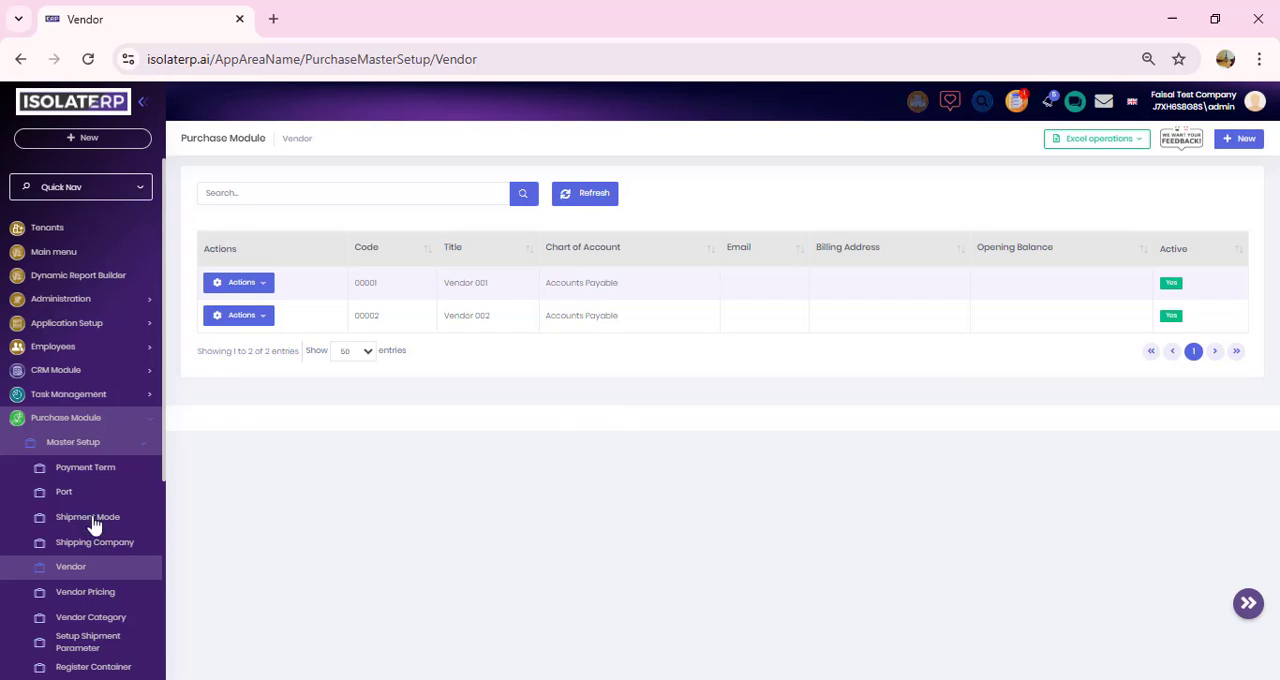
Step: Open a new Vendor Pricing form and view the vendors available for selection
scroll(80, 525, "down", 1)
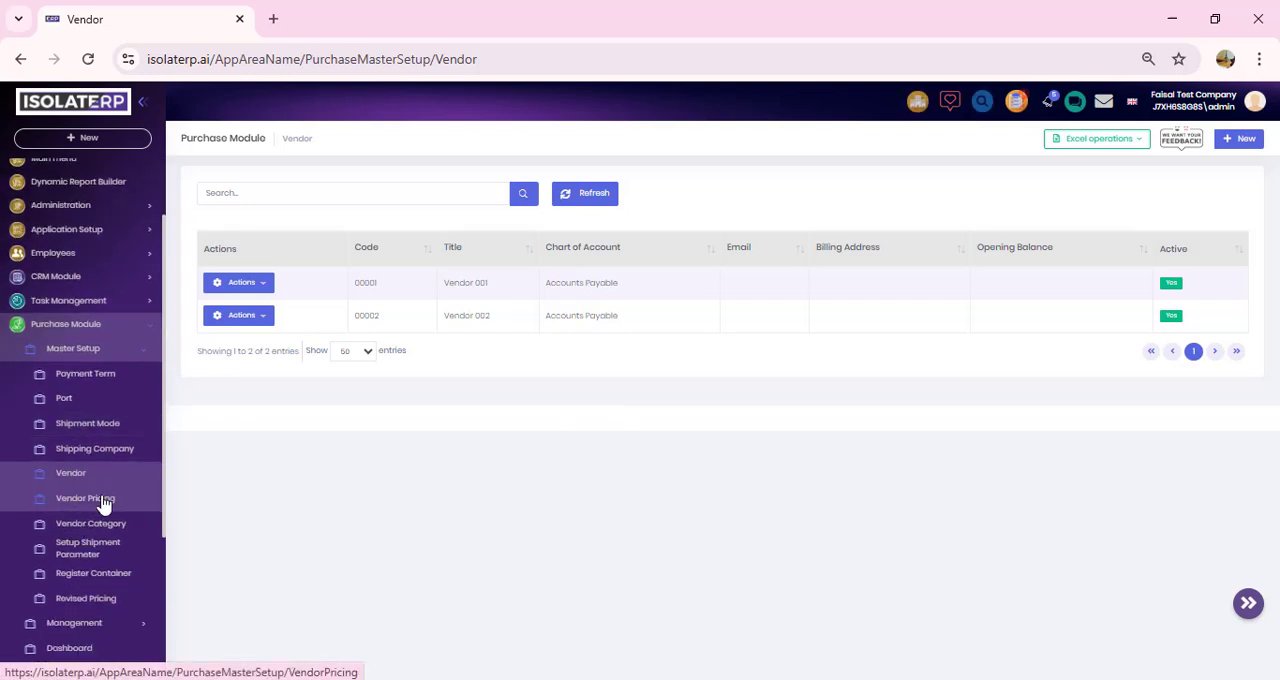
left_click(104, 502)
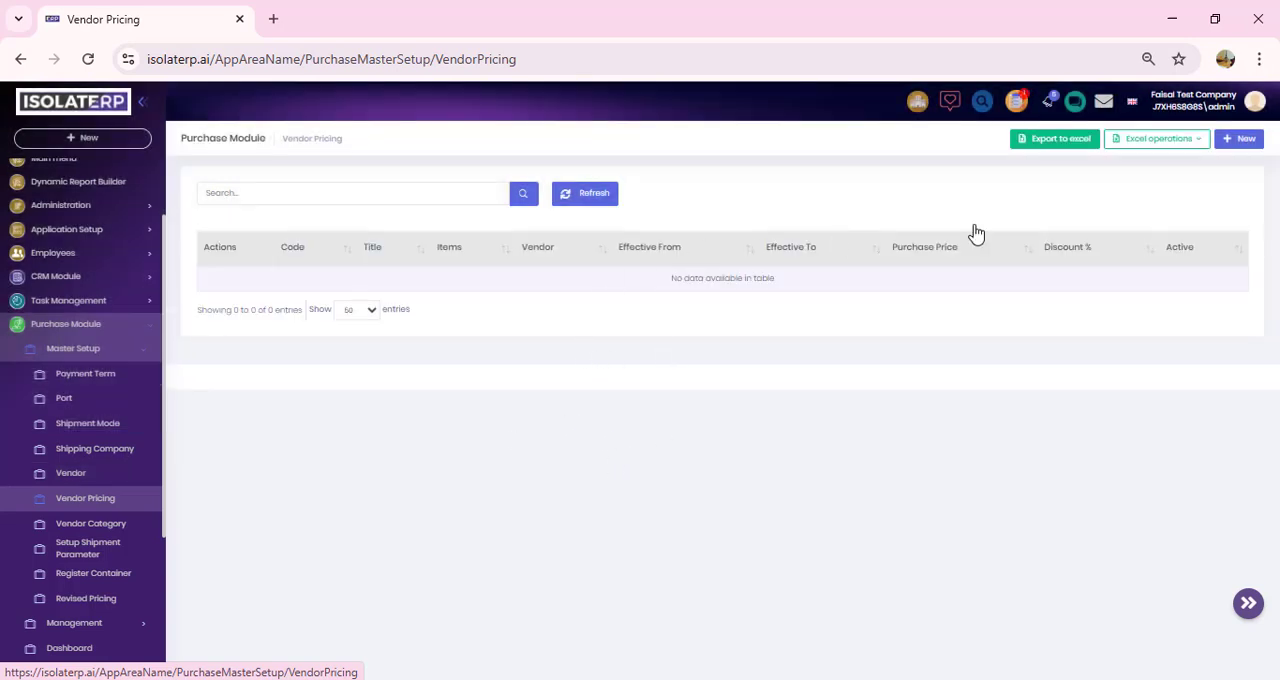
left_click(1243, 140)
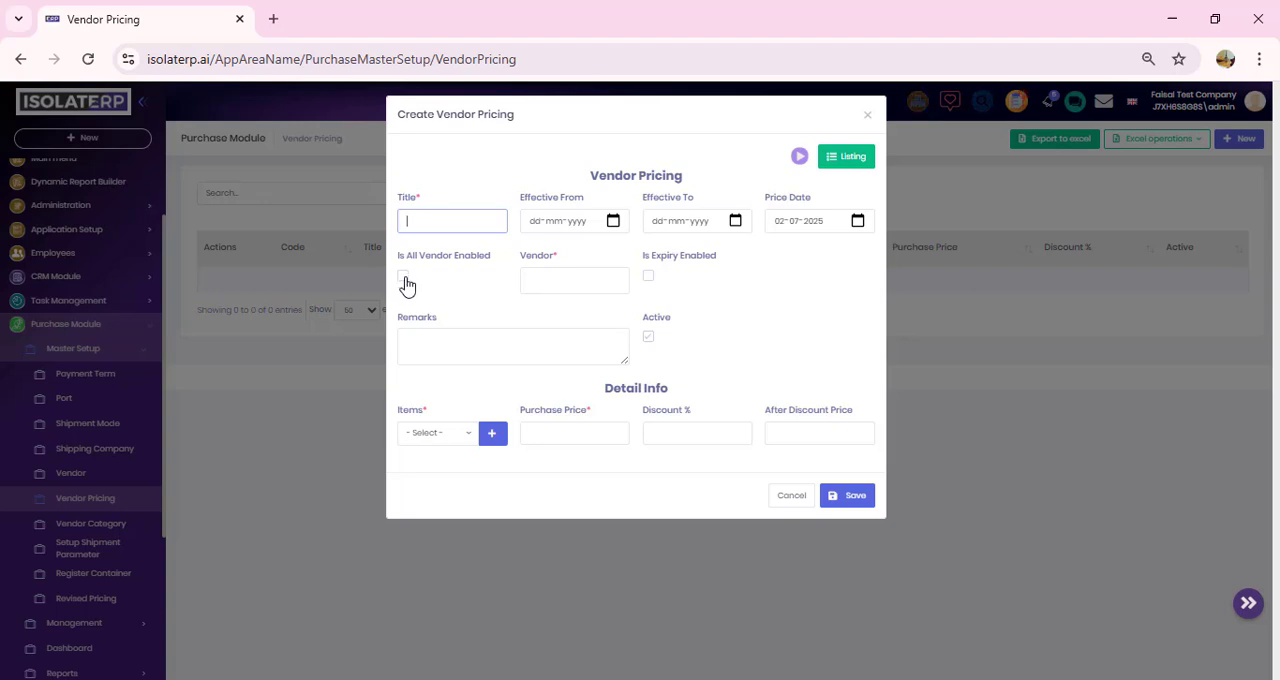
left_click(548, 280)
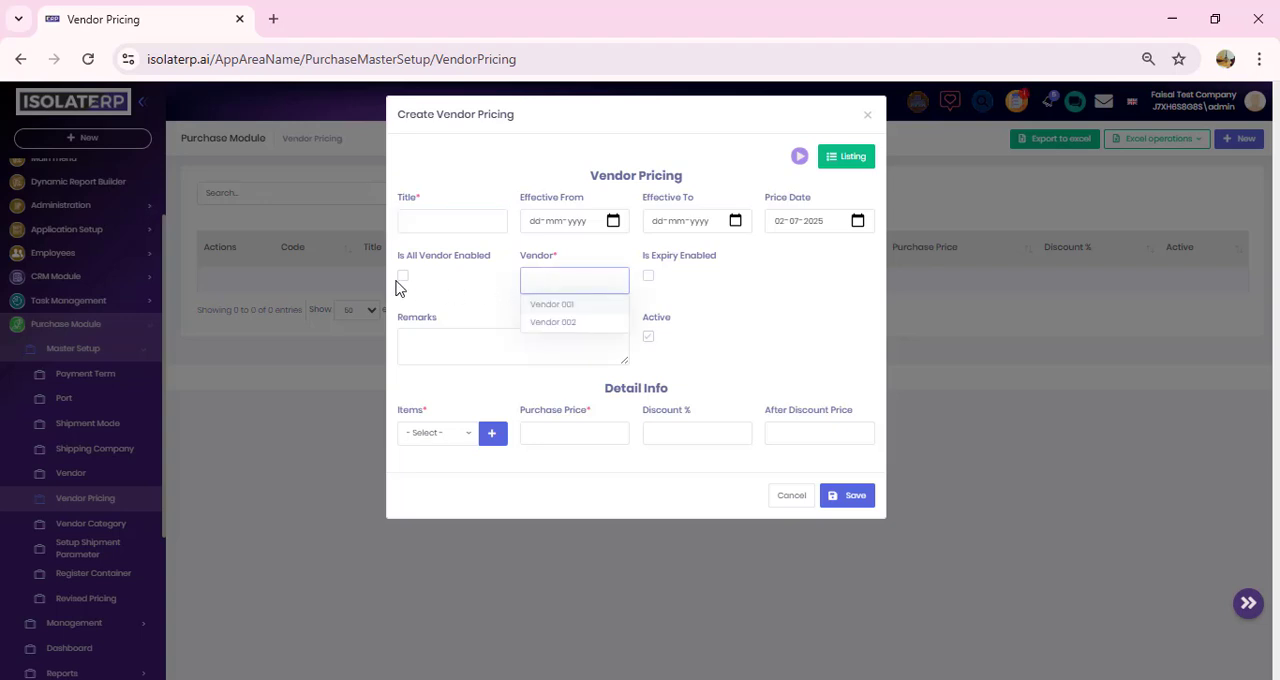
left_click(533, 284)
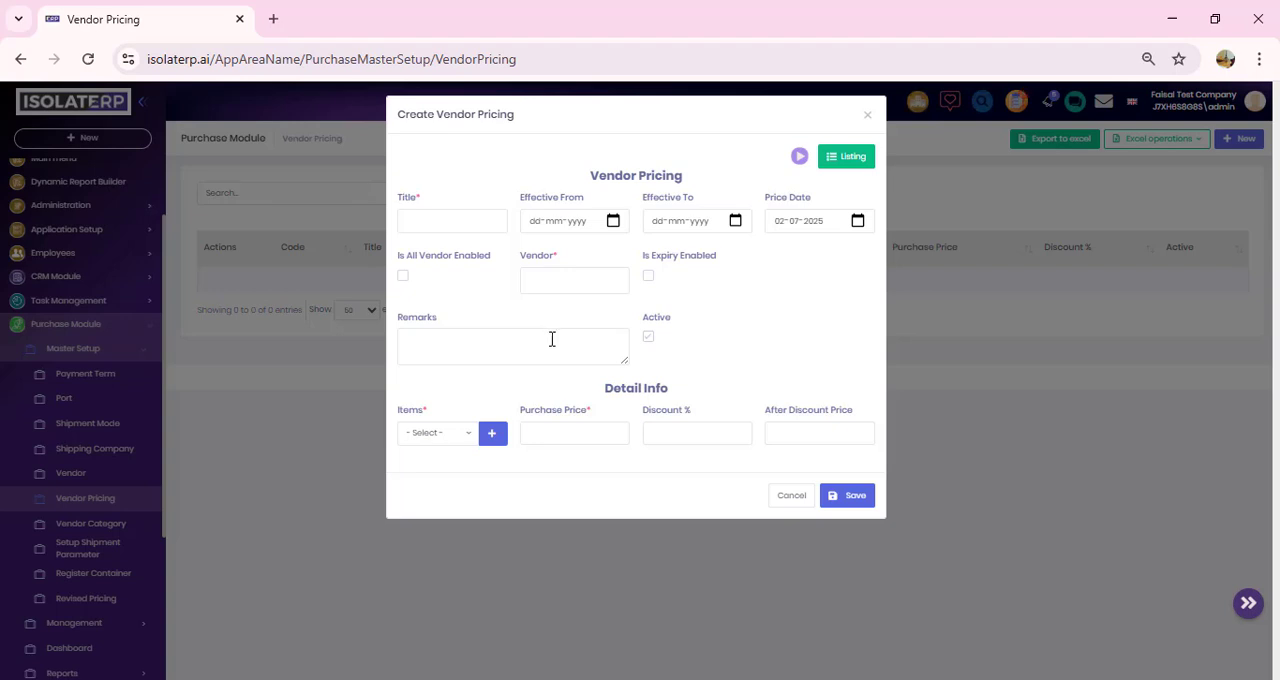
Step: Choose Laptop Charger as the vendor pricing item, go to its purchase price, and discard the form
left_click(467, 437)
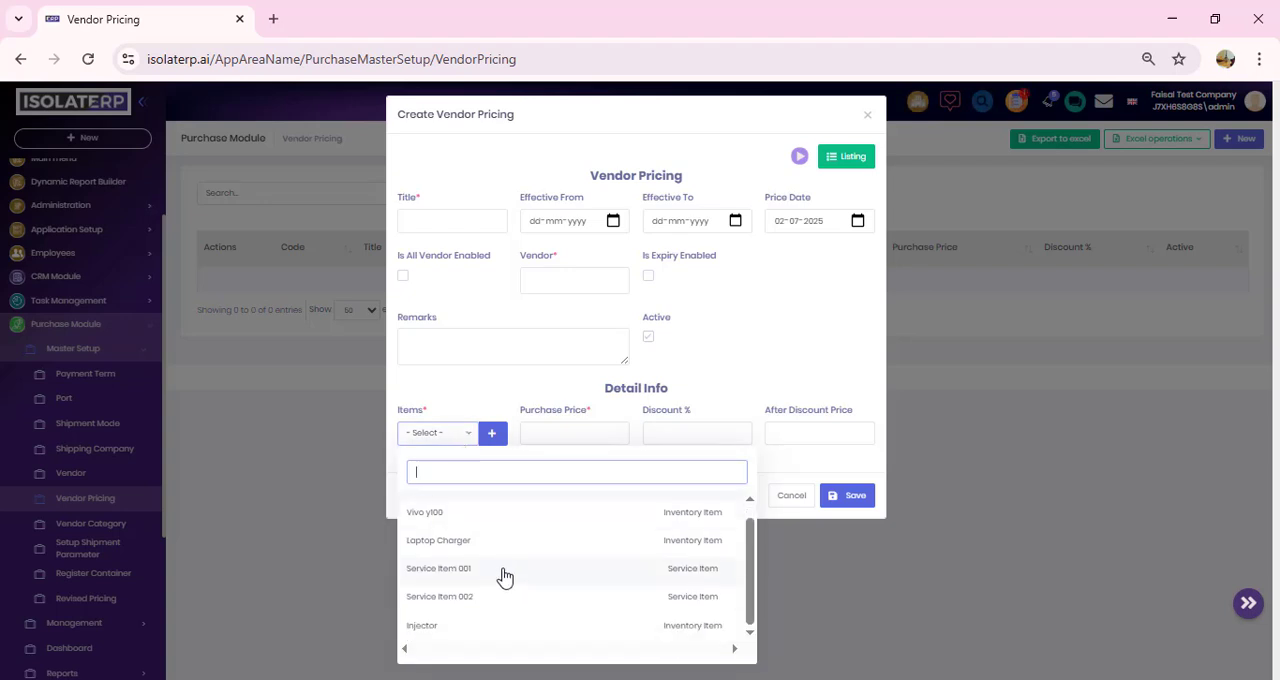
left_click(524, 542)
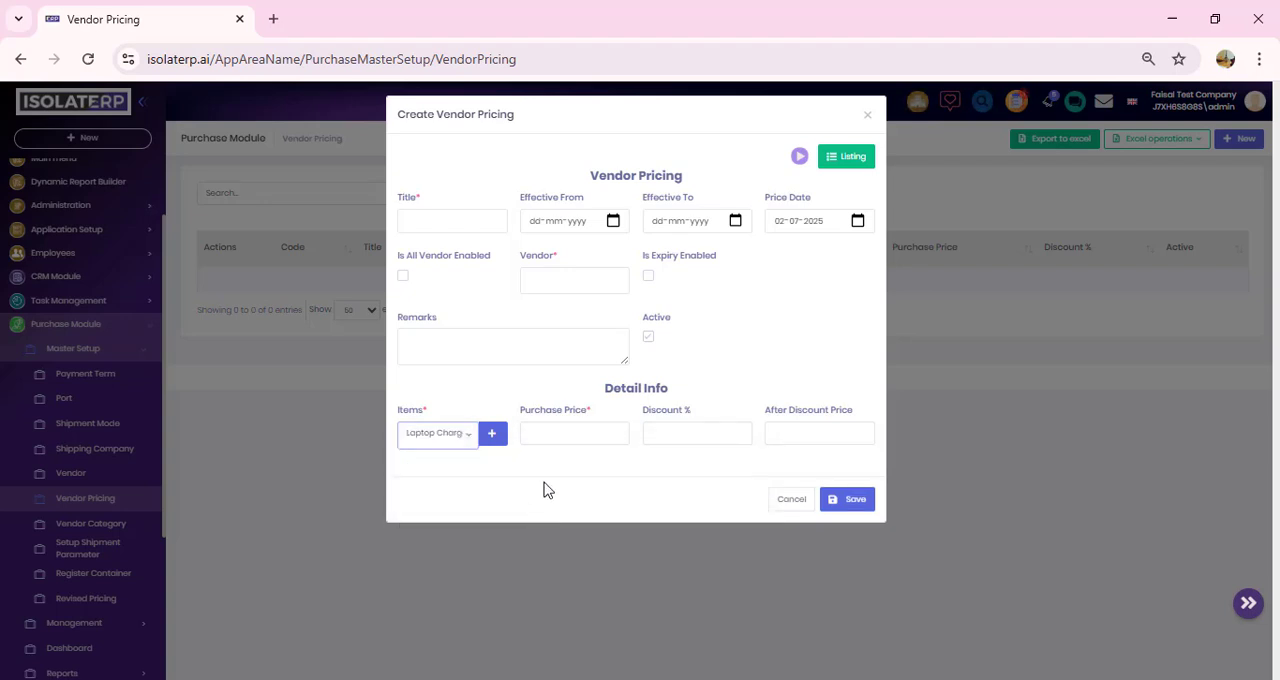
left_click(571, 432)
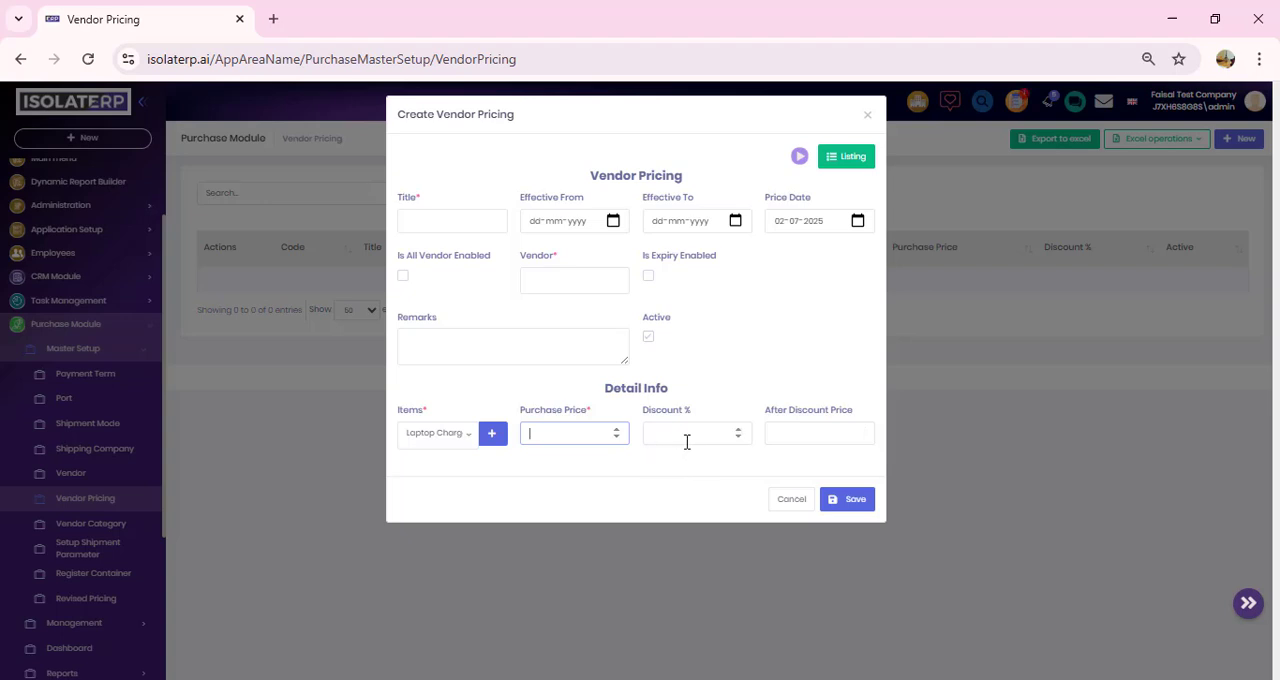
left_click(793, 503)
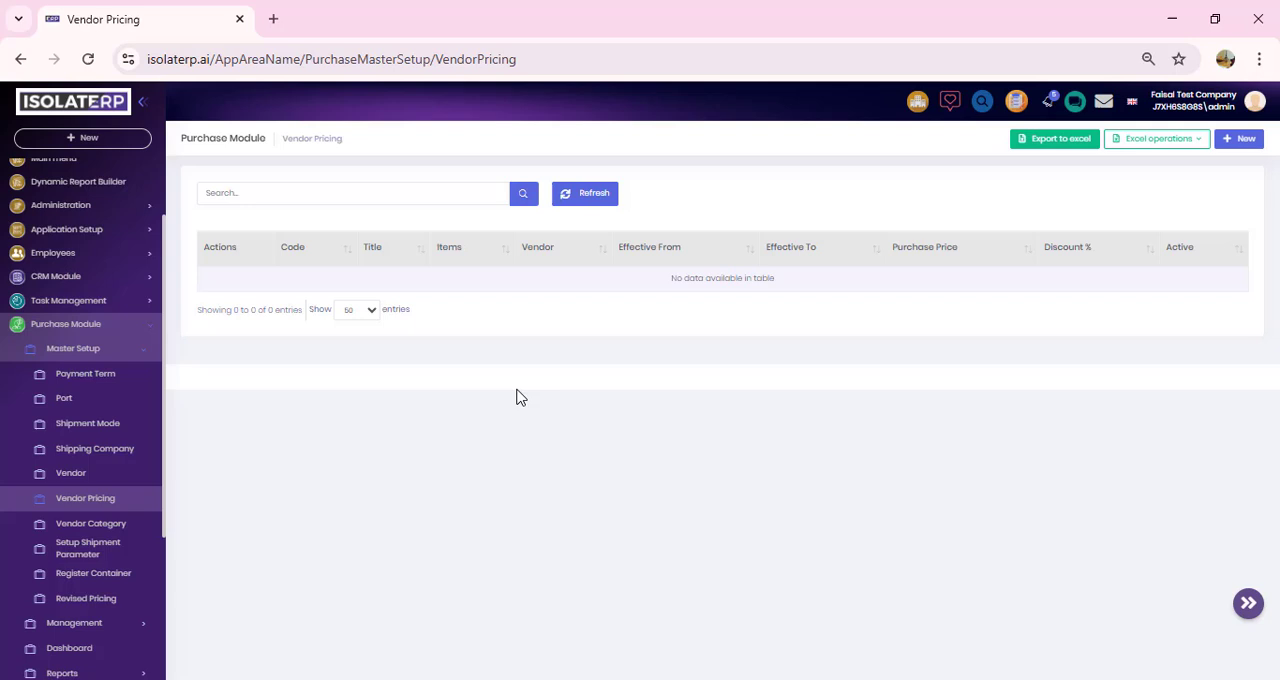
Step: View the Vendor Category list and the fill type options in a new Setup Shipment Parameter form
left_click(116, 531)
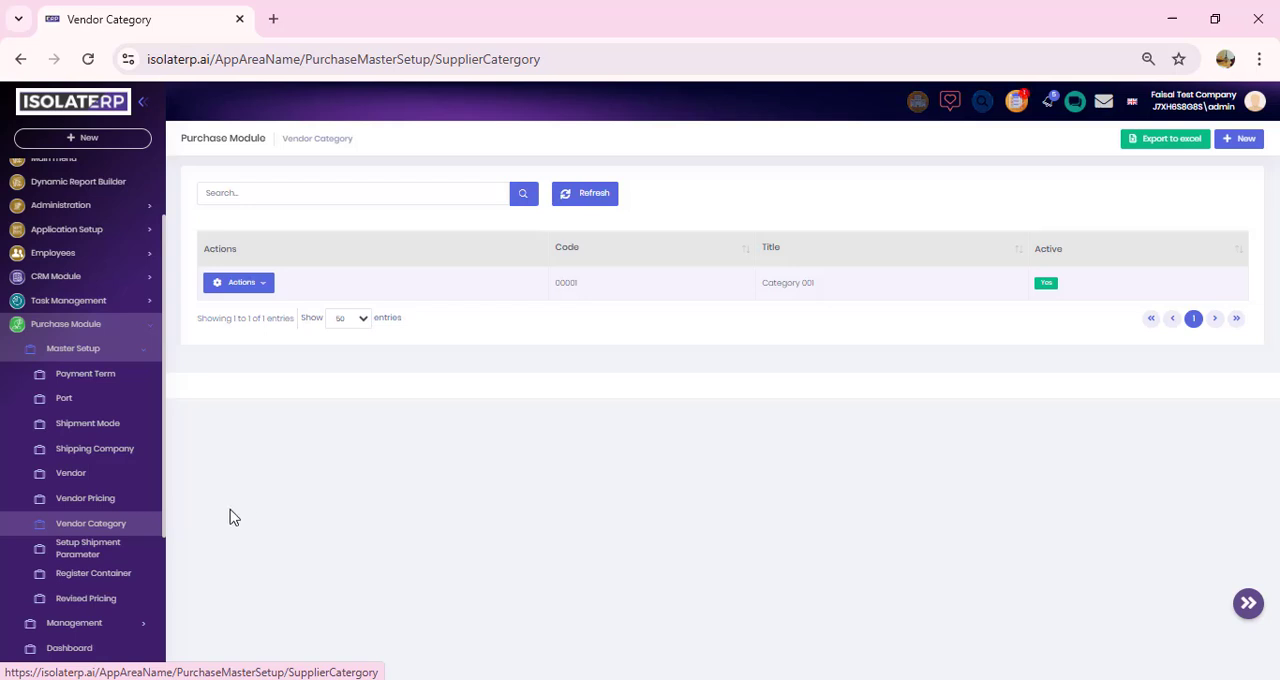
left_click(129, 558)
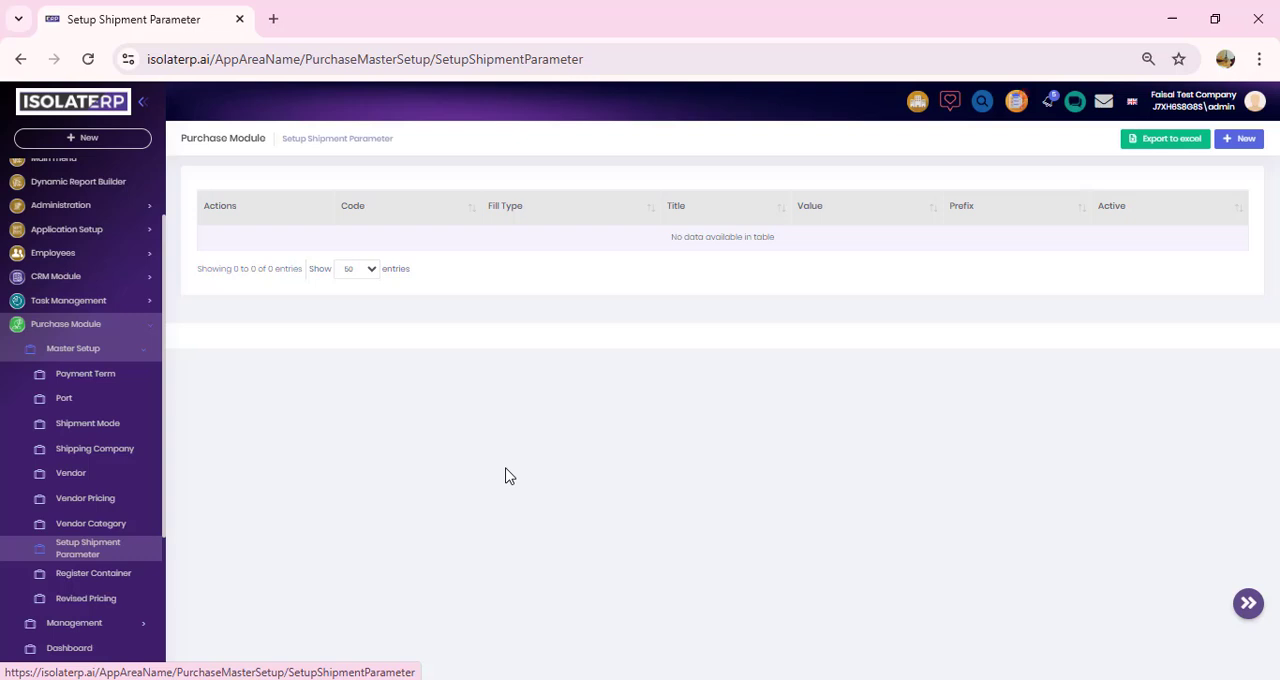
left_click(1239, 138)
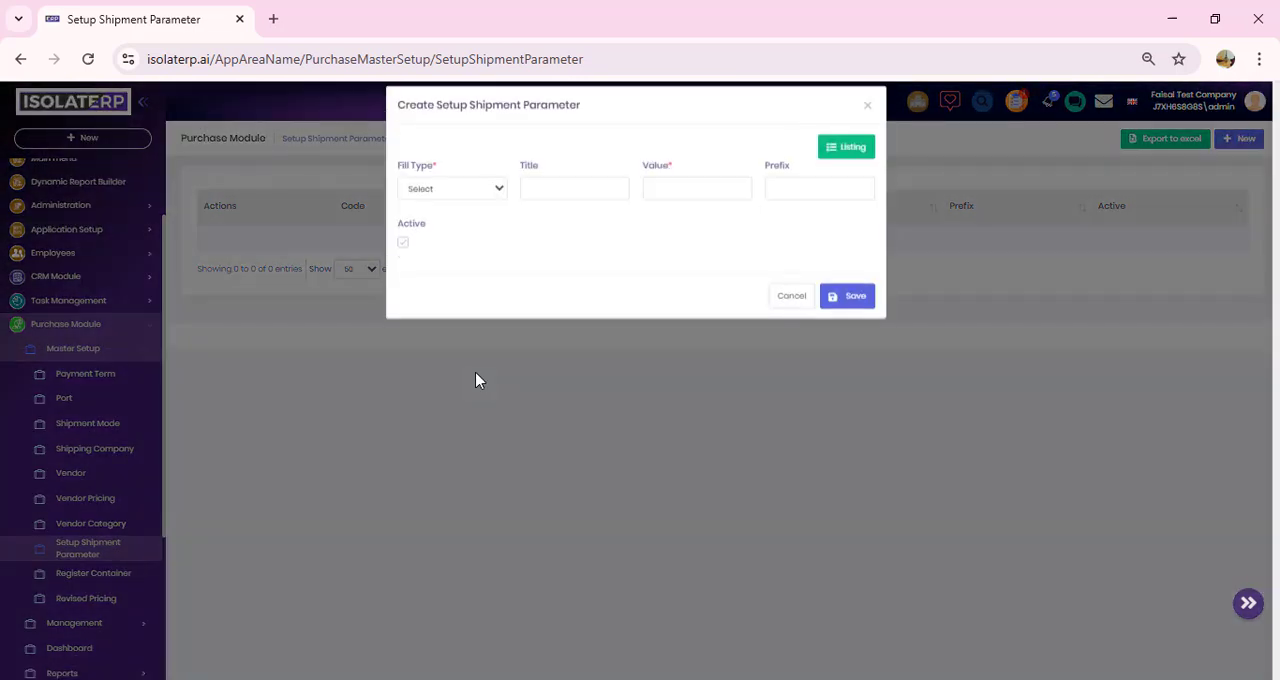
left_click(503, 203)
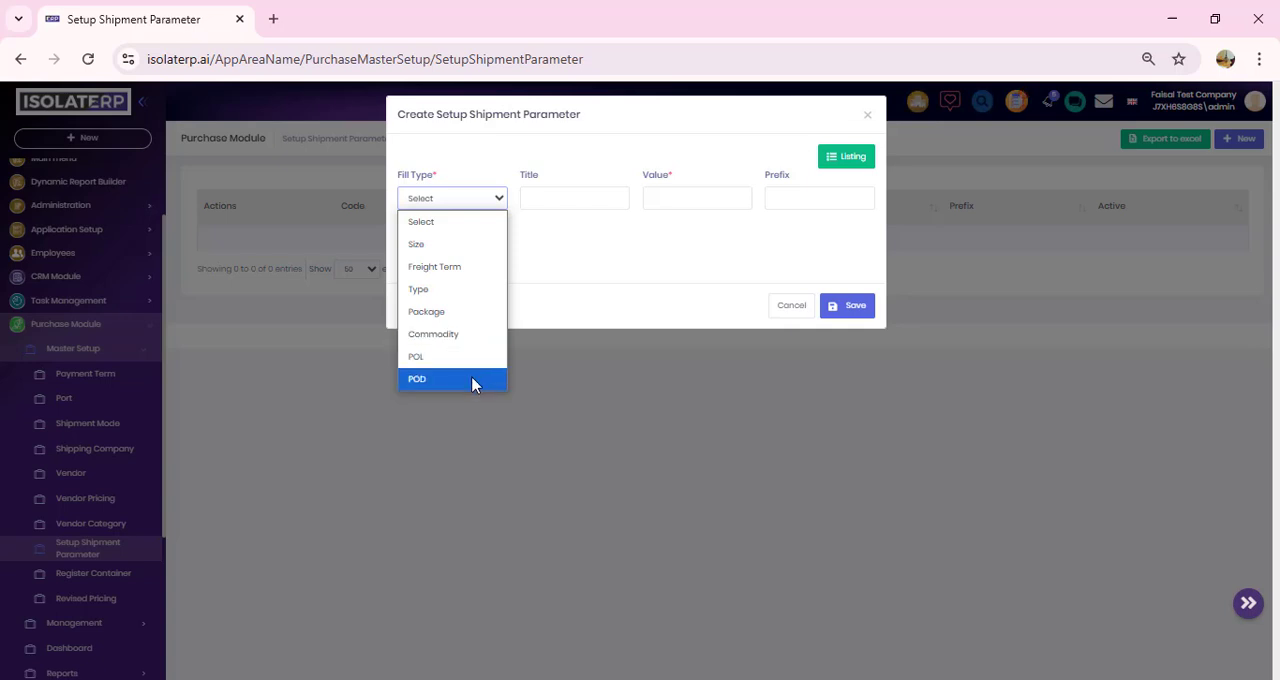
left_click(560, 260)
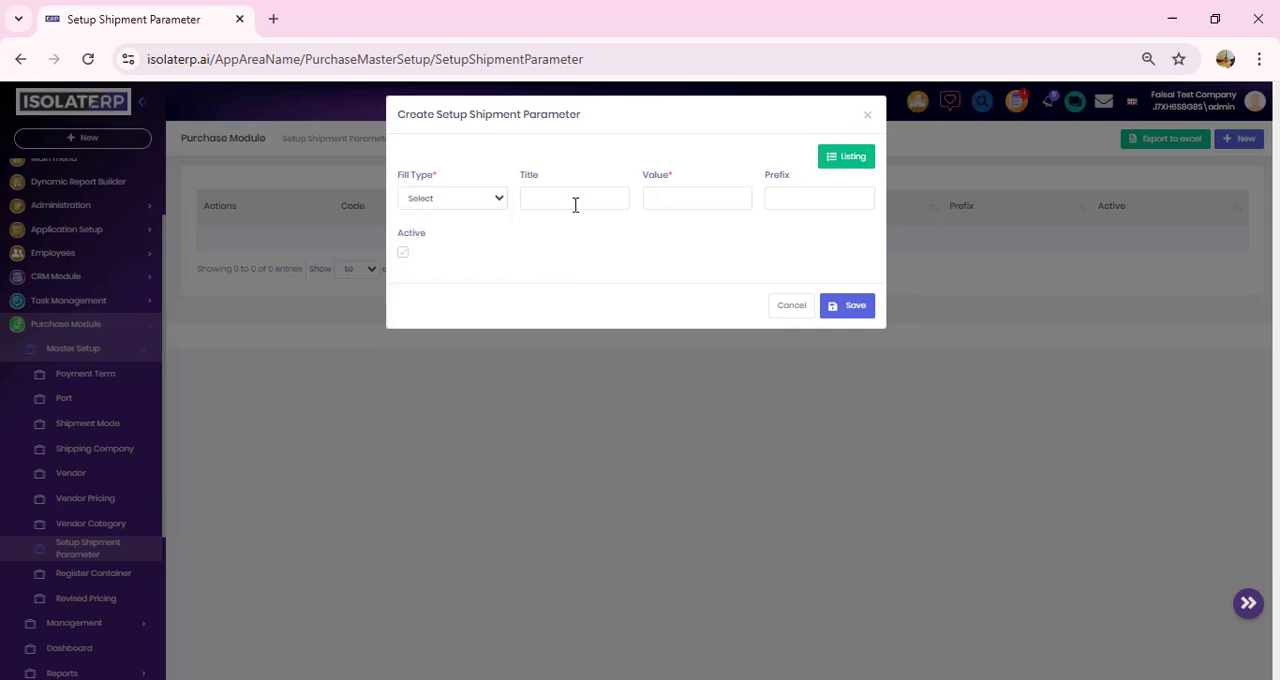
Step: Go through the Title, Value and Prefix fields of the shipment parameter form and close it unsaved
left_click(608, 201)
left_click(667, 198)
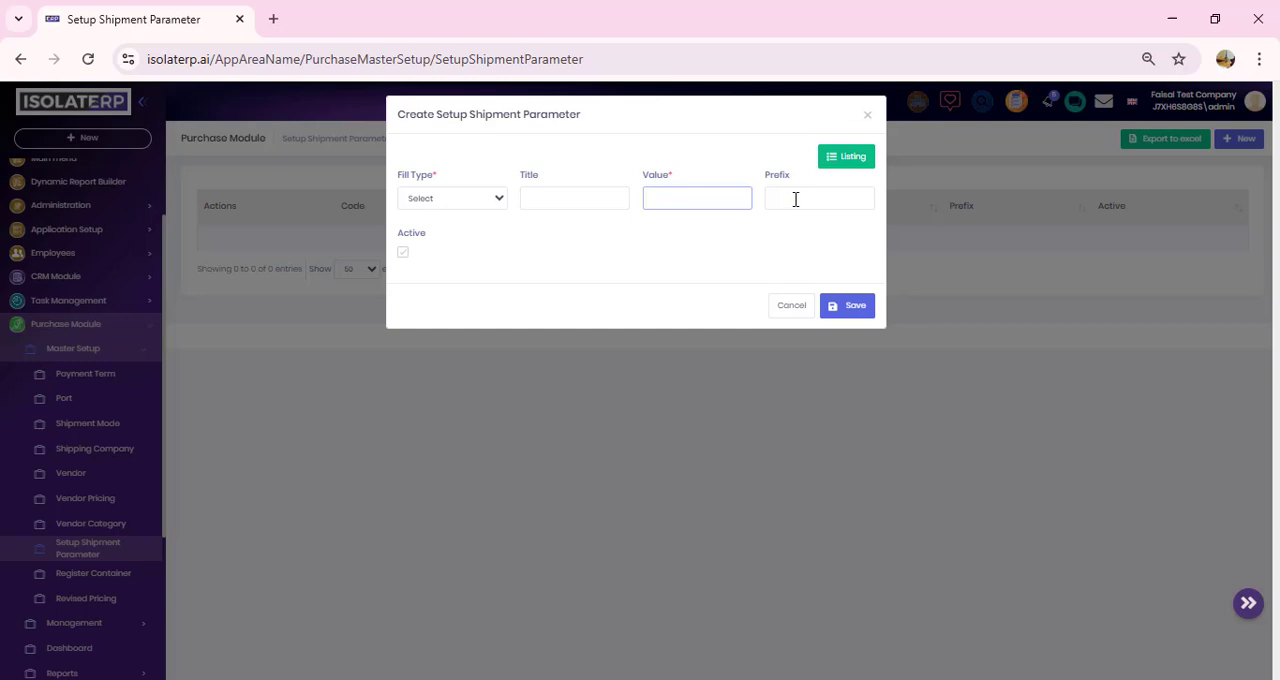
left_click(795, 199)
left_click(726, 254)
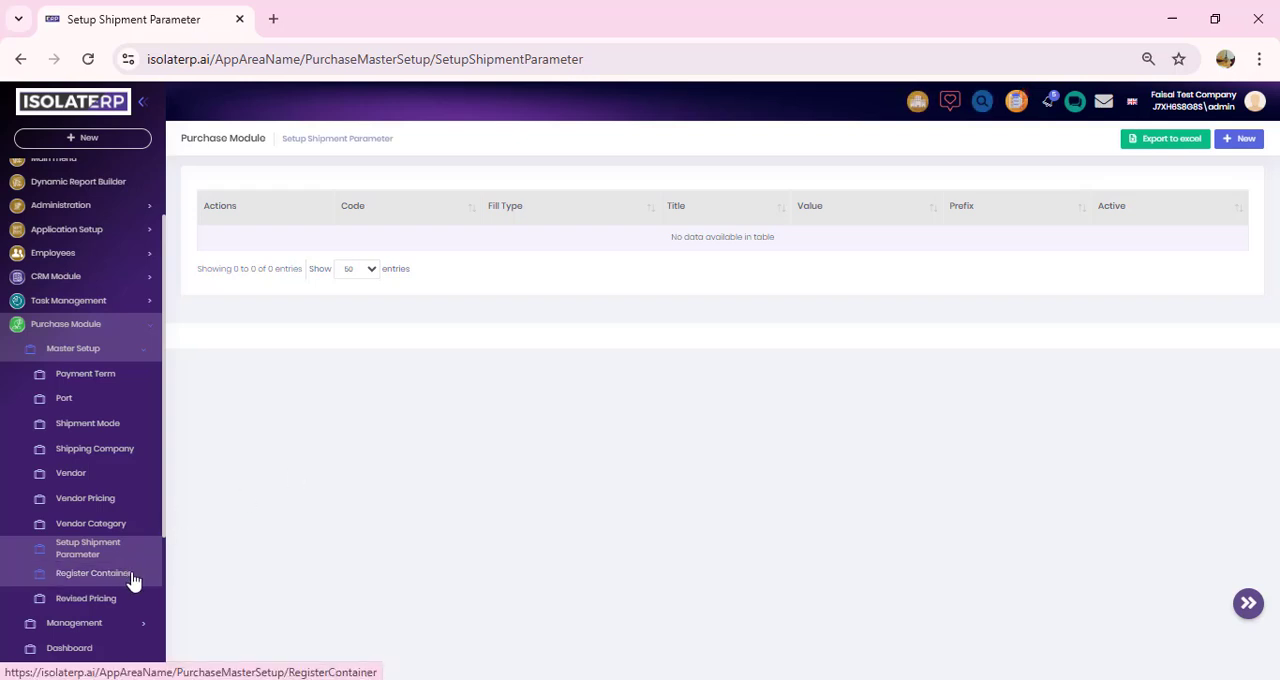
Step: View the Register Container list and the size options in a new container form, and close the form unsaved
left_click(133, 580)
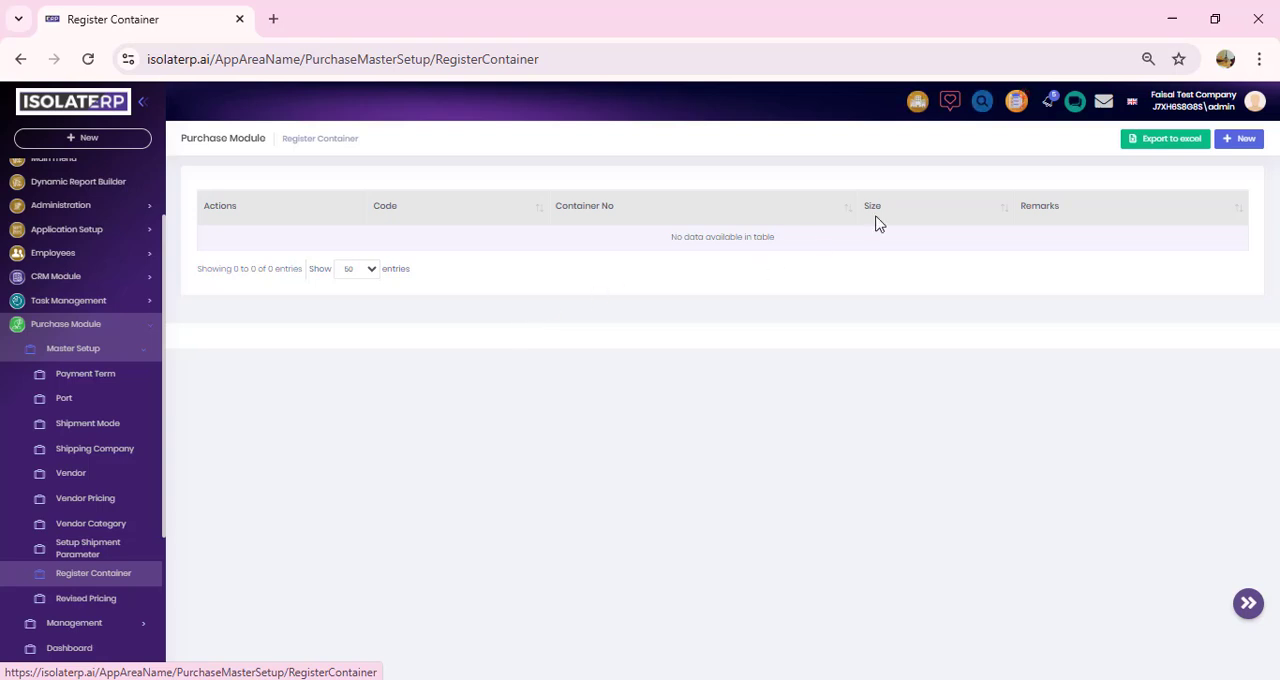
left_click(1241, 140)
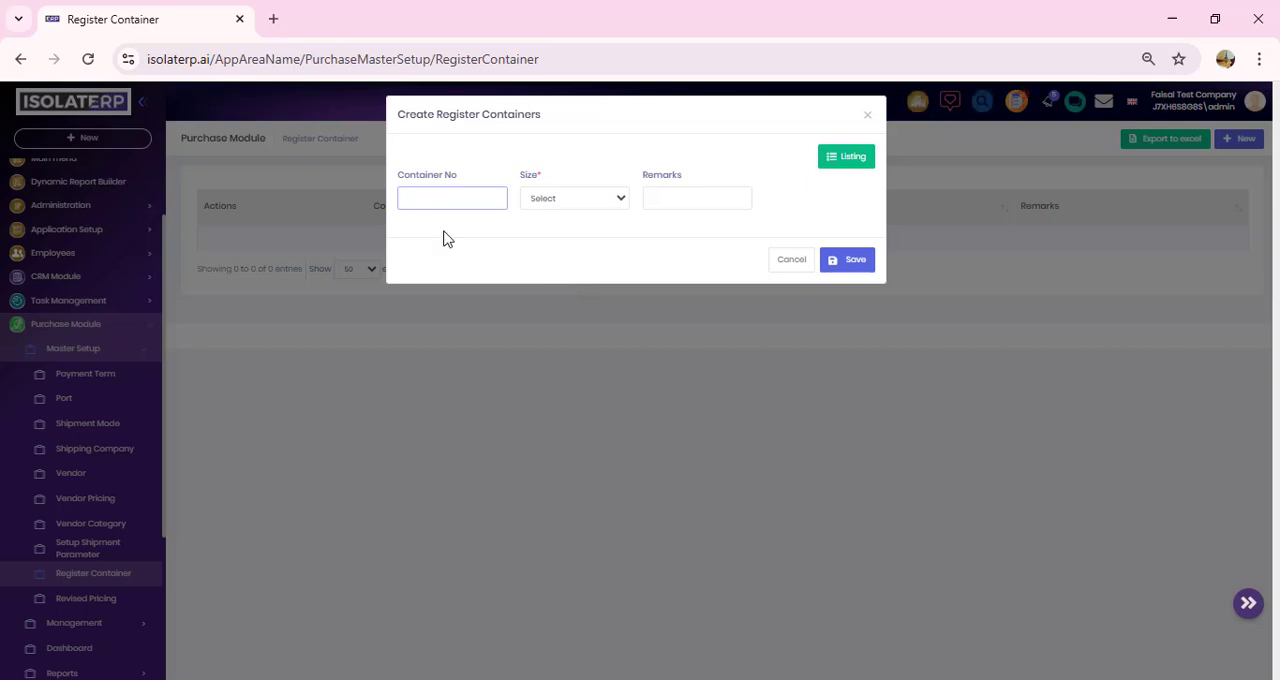
left_click(620, 203)
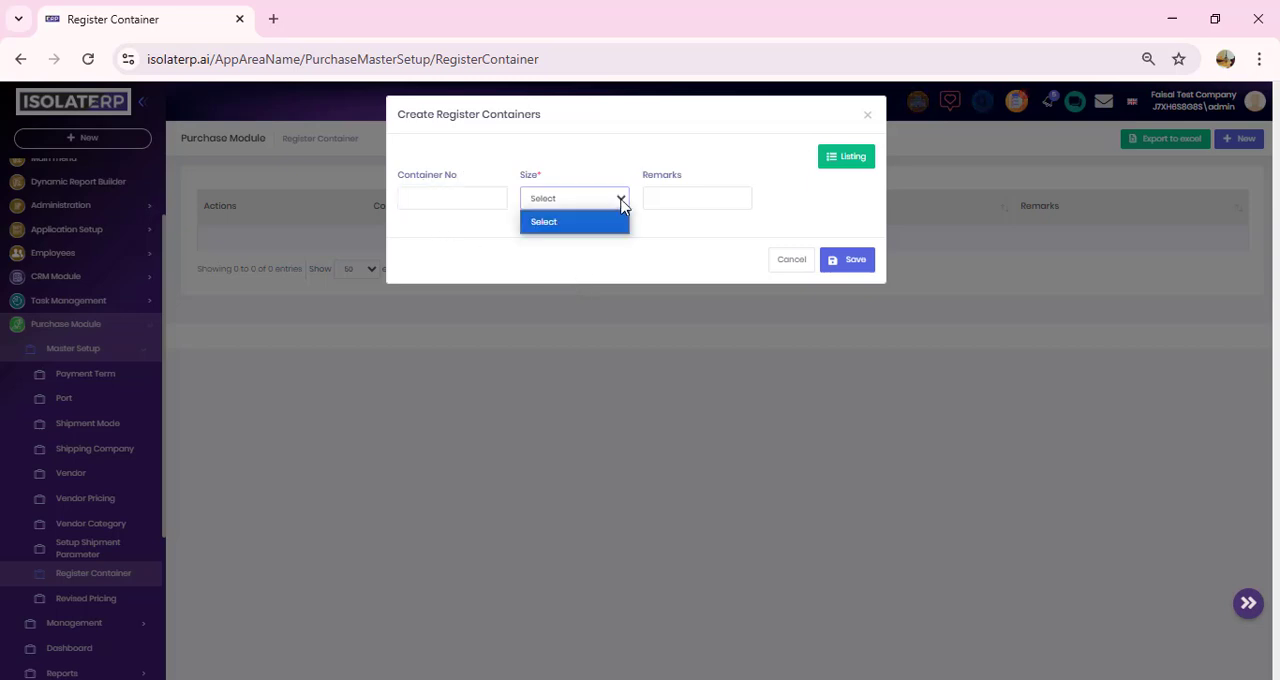
left_click(620, 203)
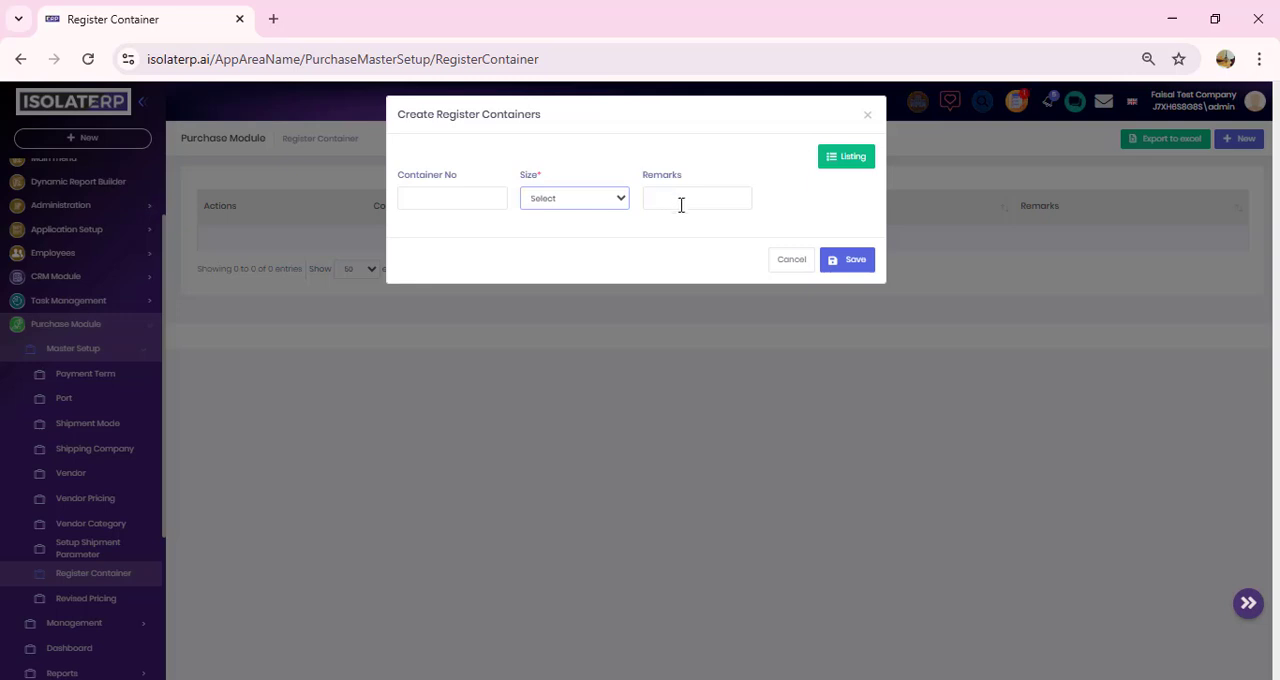
left_click(795, 265)
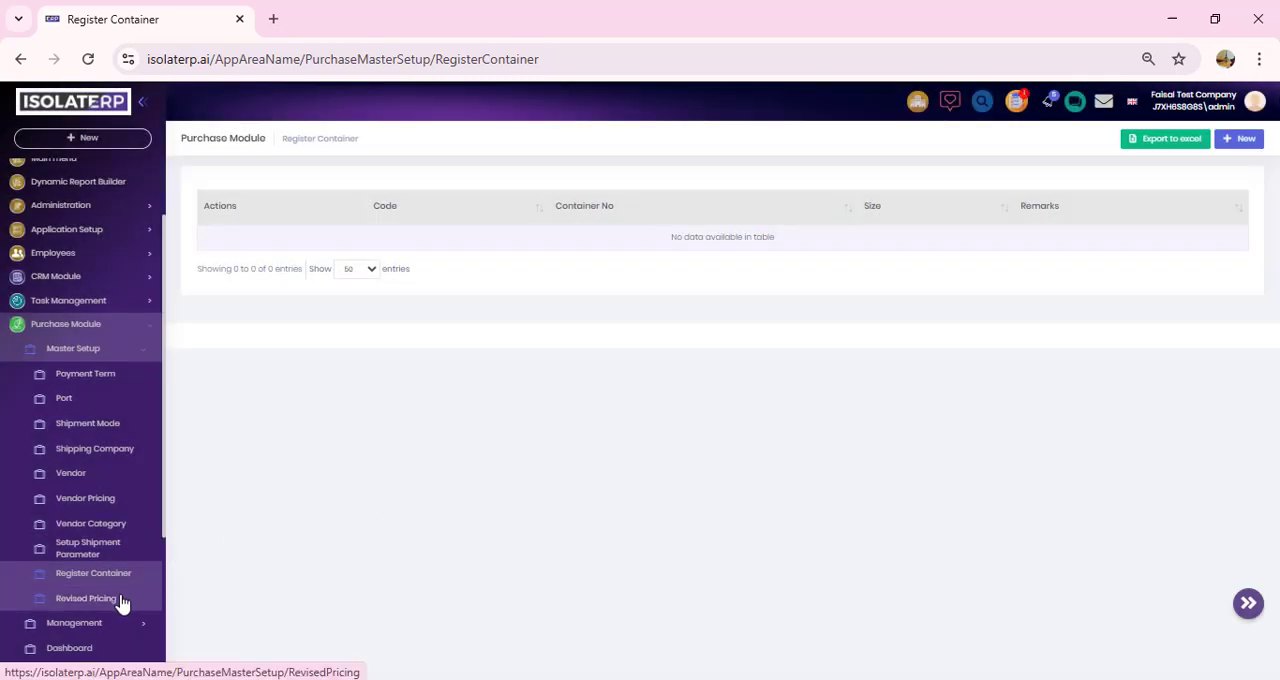
Step: Open a new Revised Pricing form and view the options for its Items and Change fields
left_click(121, 600)
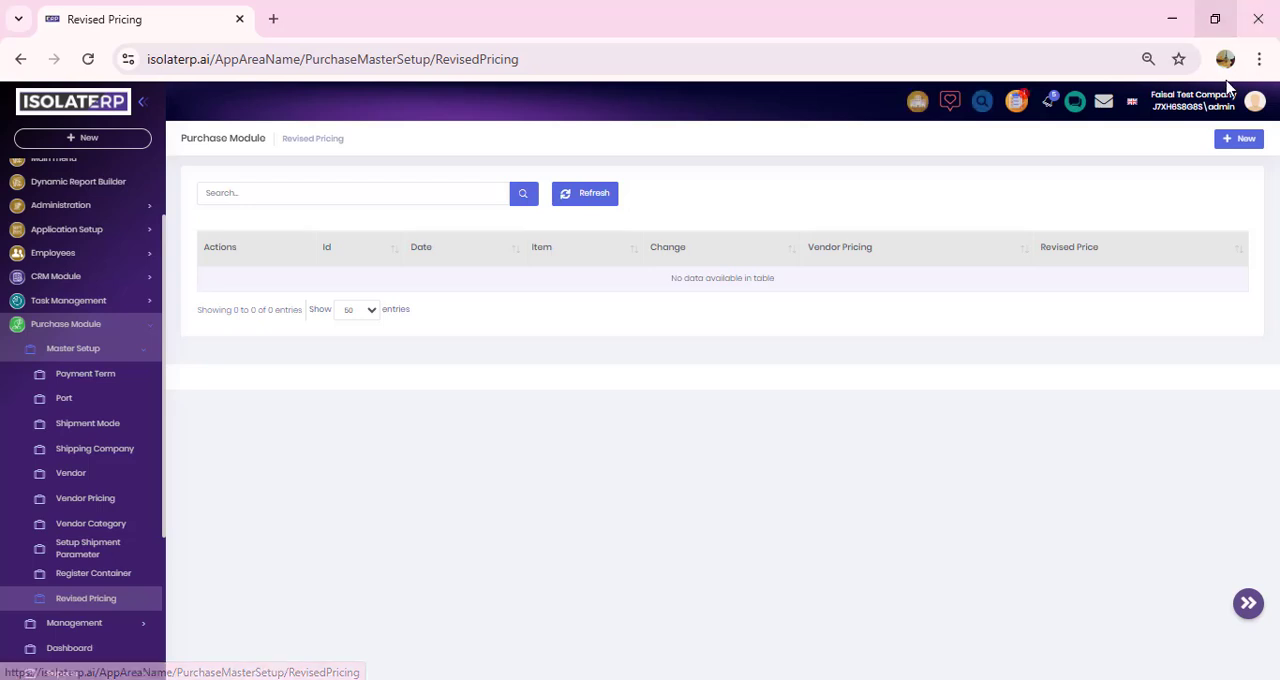
left_click(1246, 139)
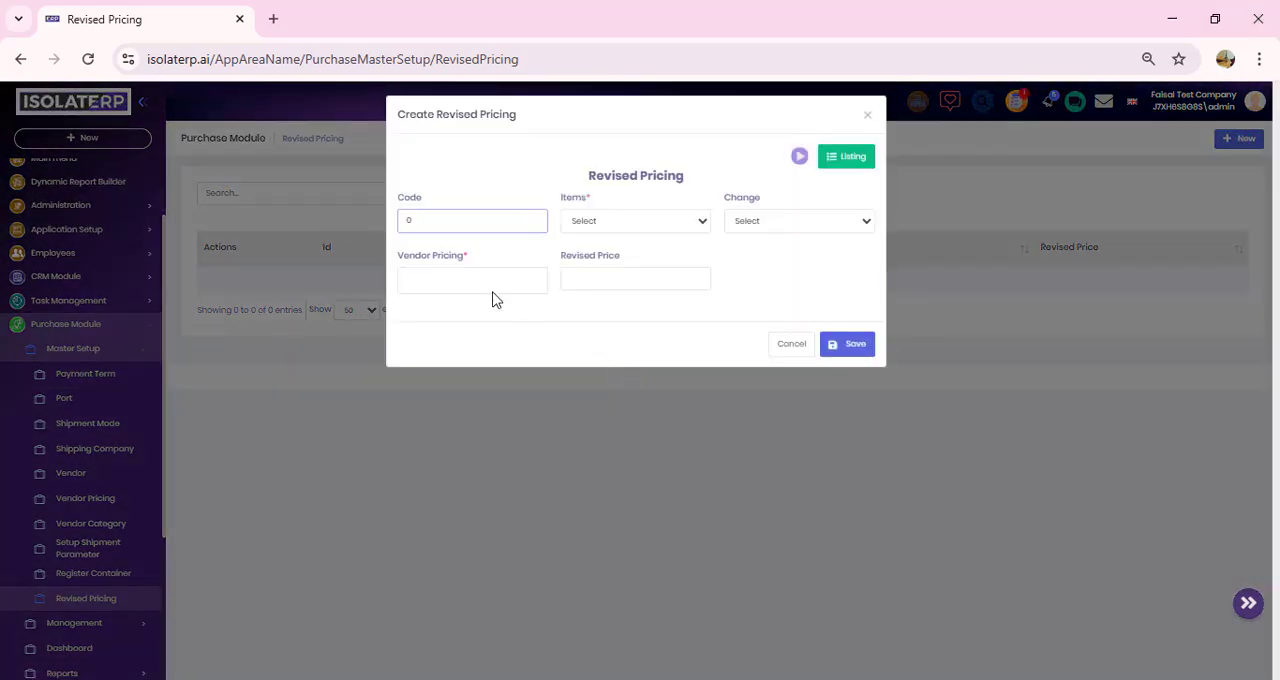
left_click(641, 228)
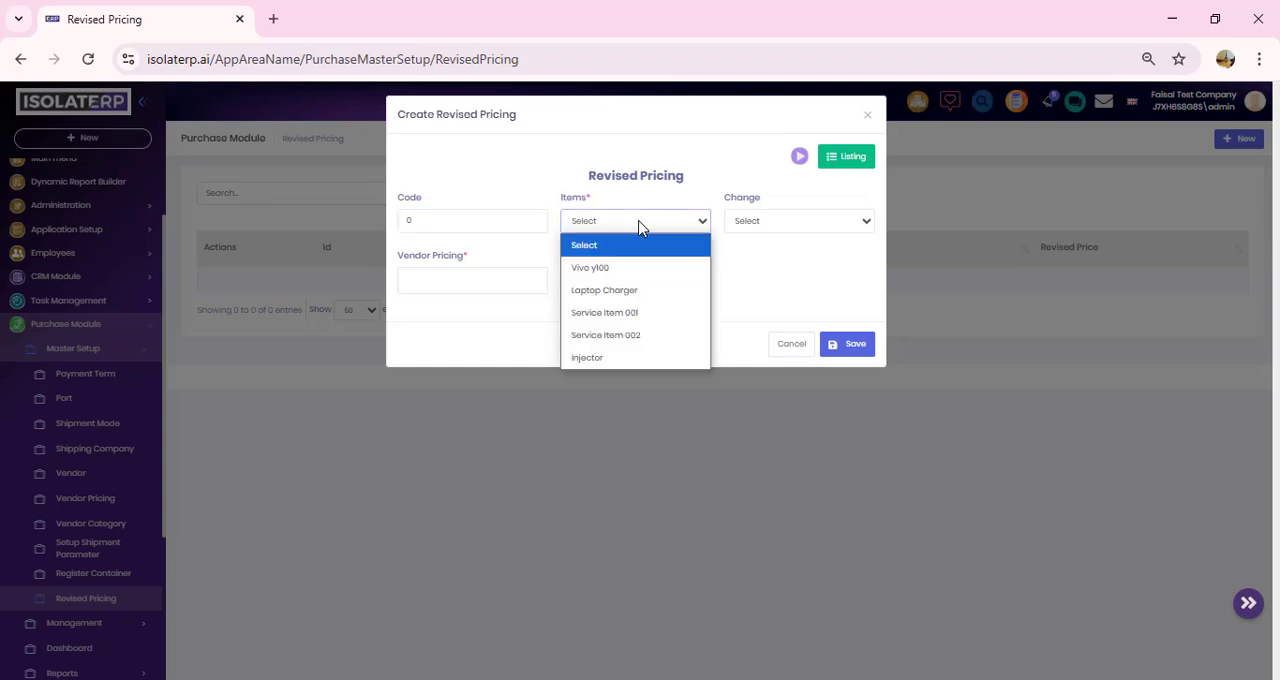
left_click(737, 232)
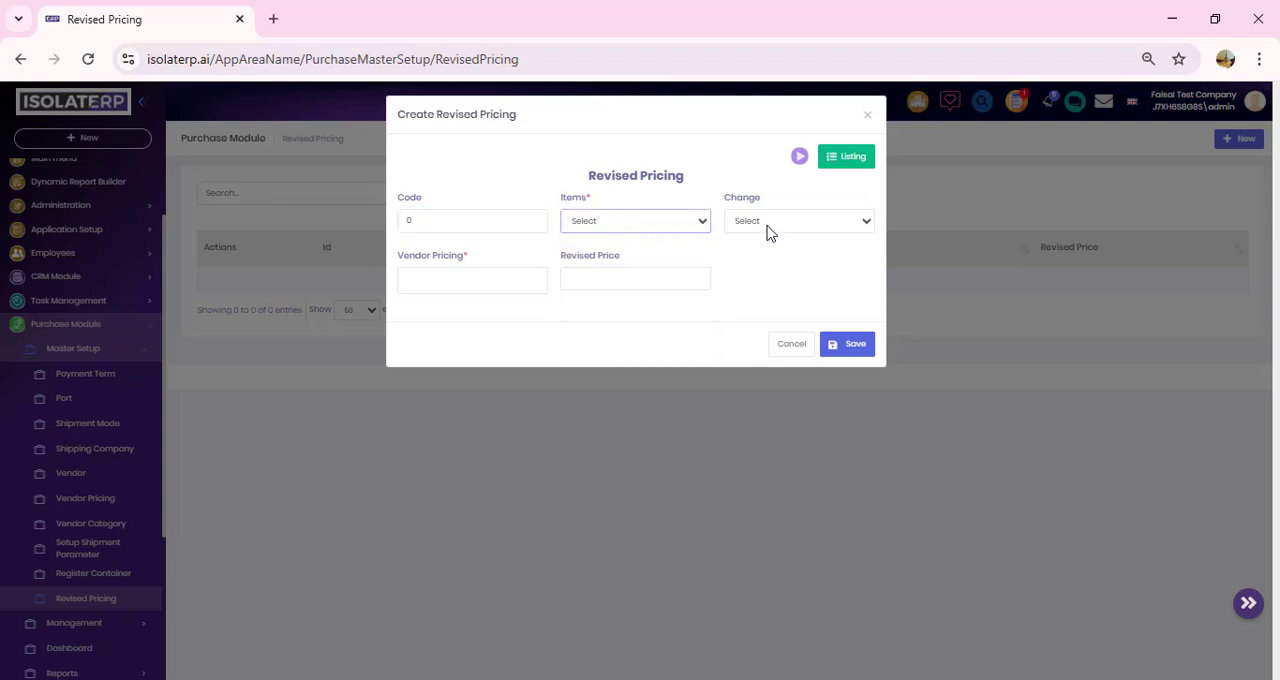
left_click(768, 228)
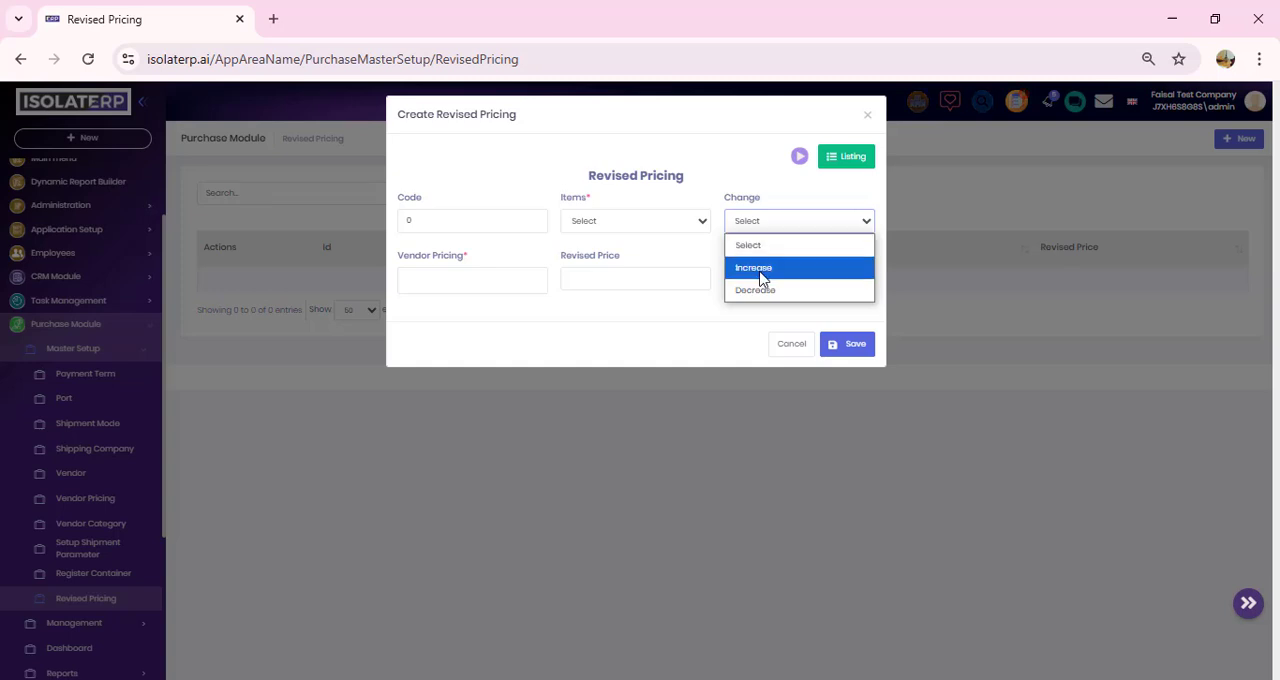
Step: Go through the Vendor Pricing and Revised Price fields of the Revised Pricing form and close it unsaved
left_click(488, 281)
left_click(488, 281)
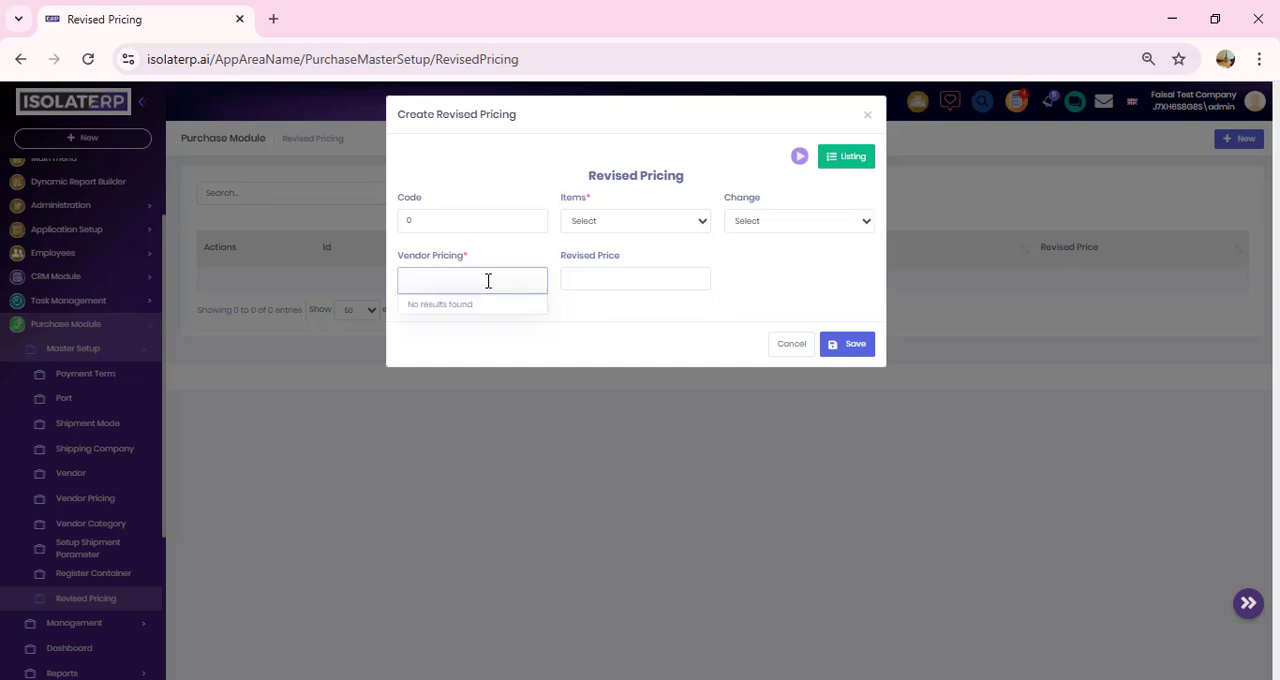
left_click(643, 281)
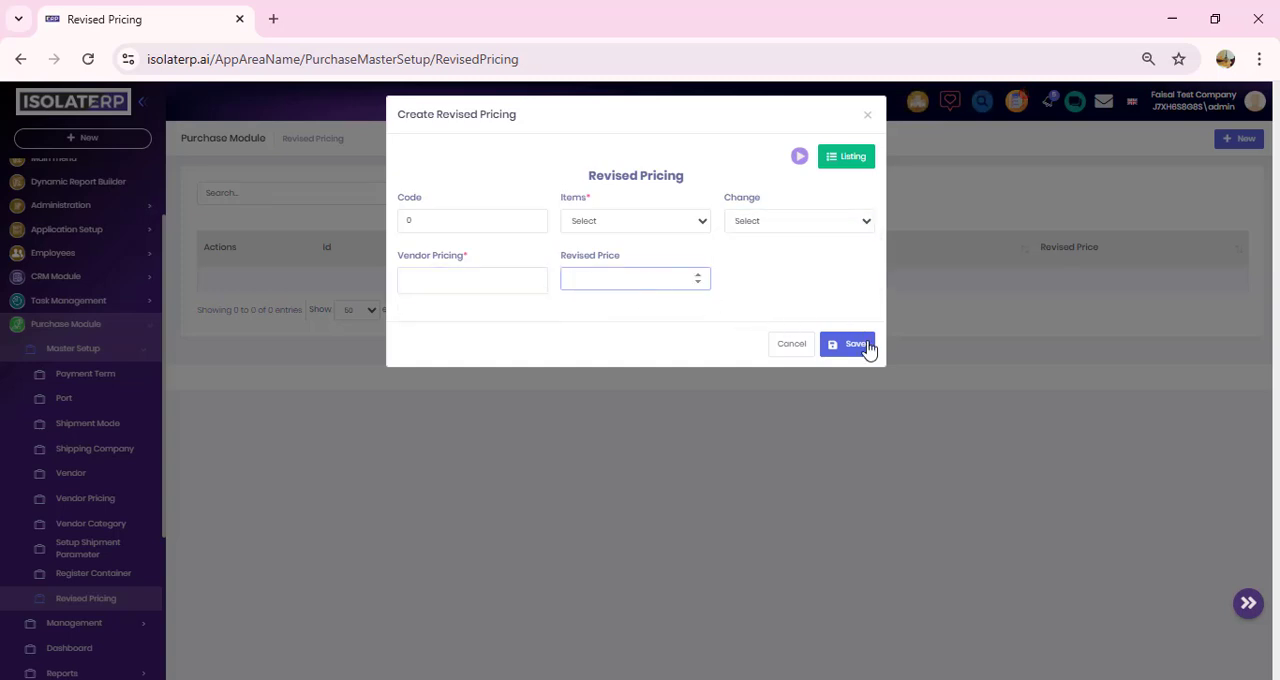
left_click(790, 345)
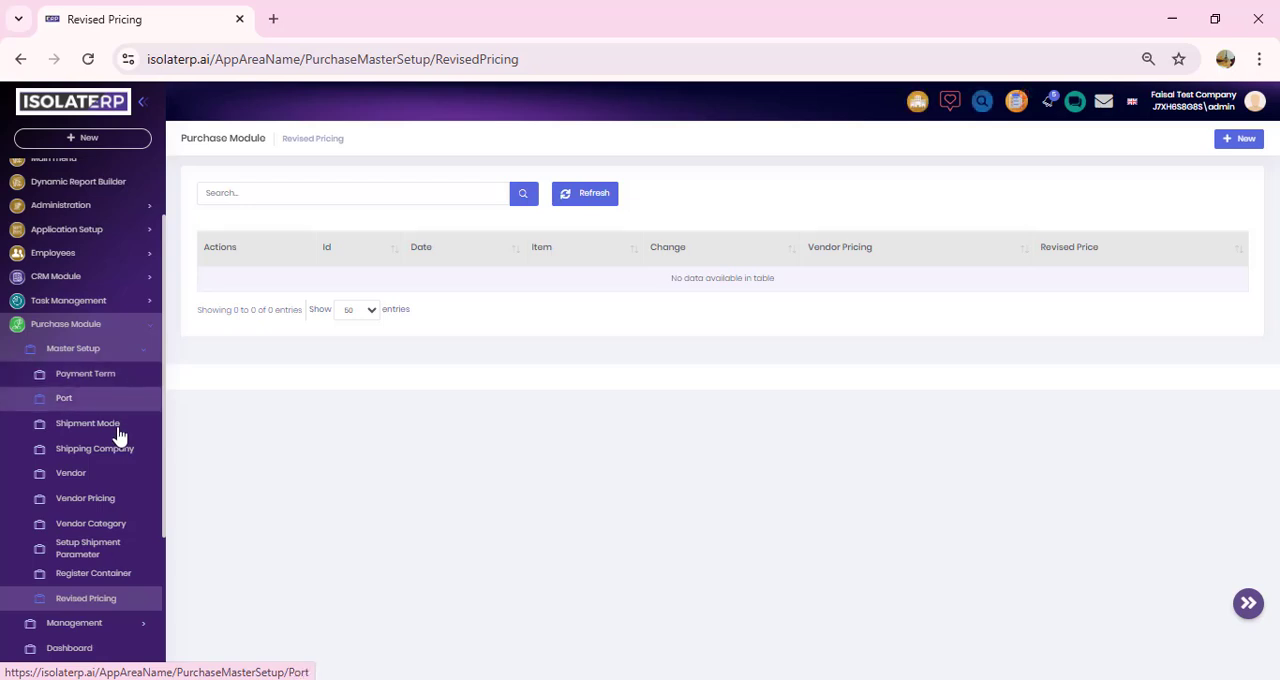
Step: Look through the fields of a new Vendor form, including the City field's add and modify options, and discard it
left_click(113, 483)
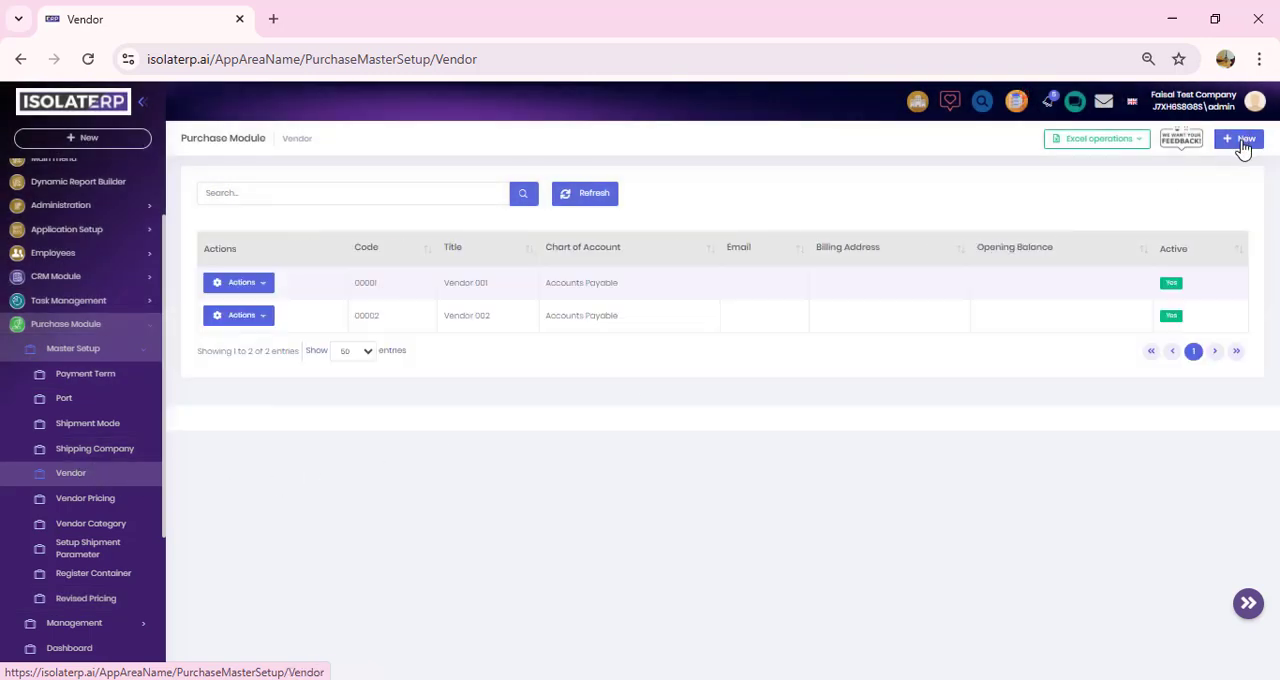
left_click(1241, 141)
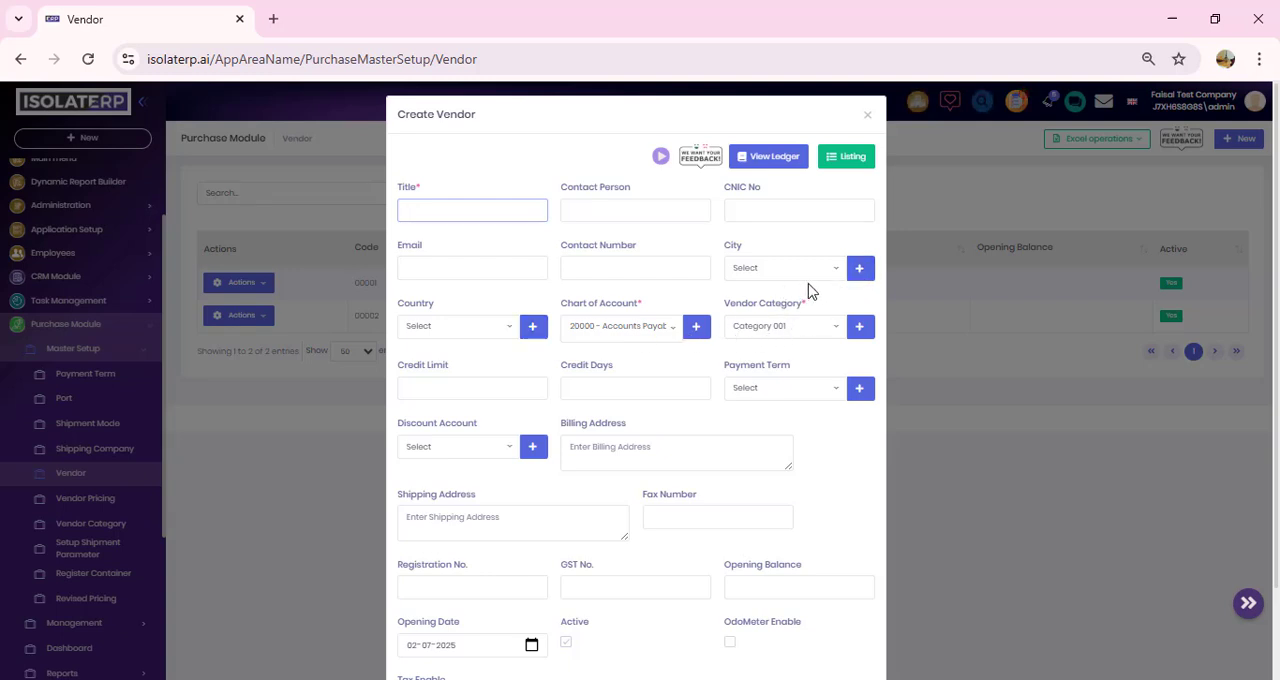
left_click(858, 270)
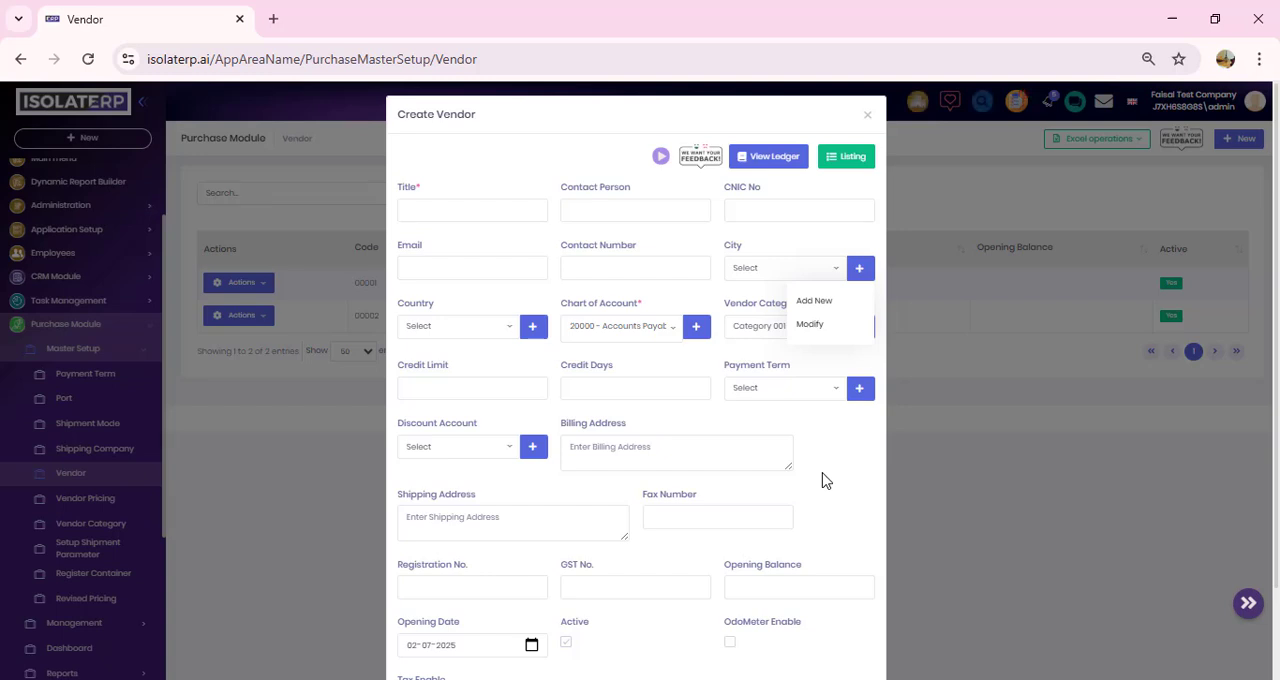
scroll(782, 494, "down", 2)
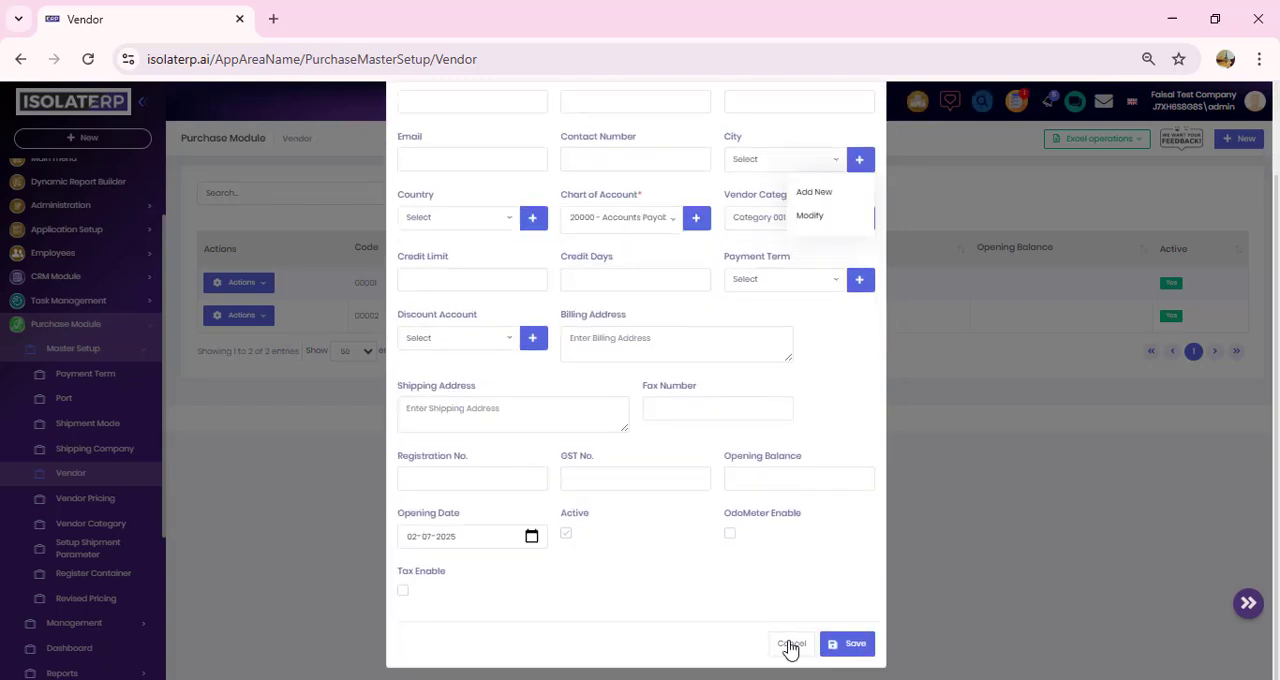
left_click(785, 643)
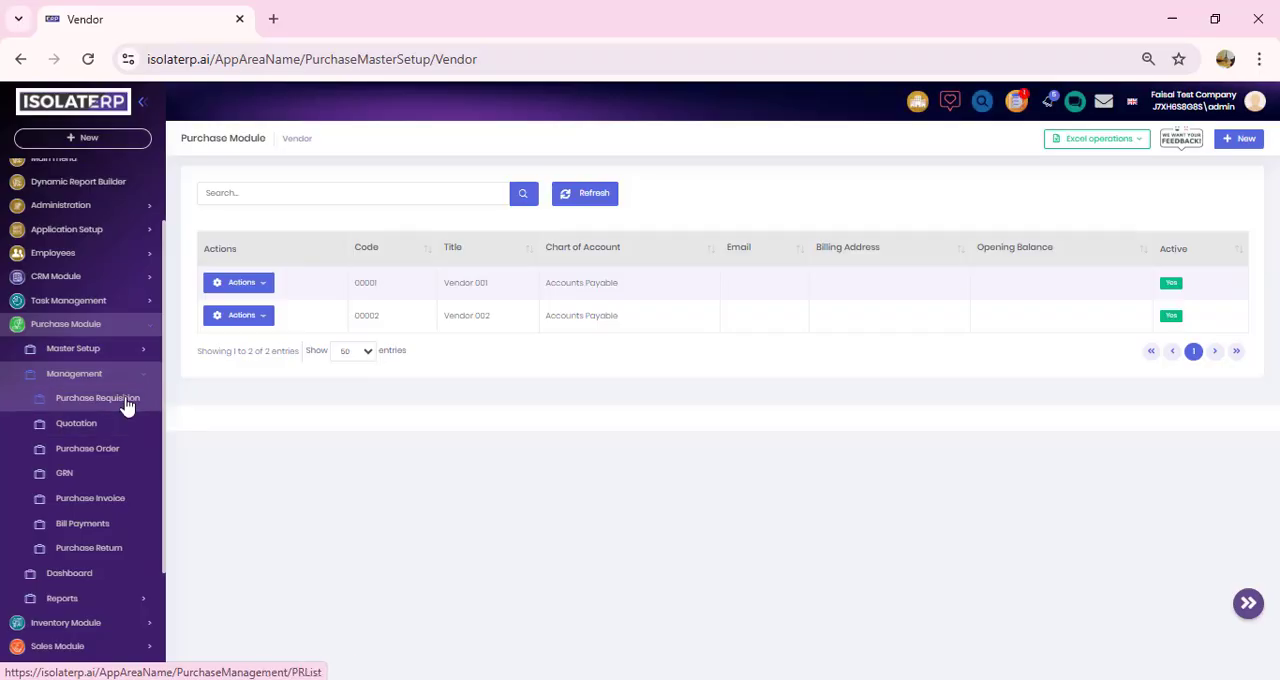
Step: Start a new purchase requisition from the Computer department to the Purchase department
left_click(127, 405)
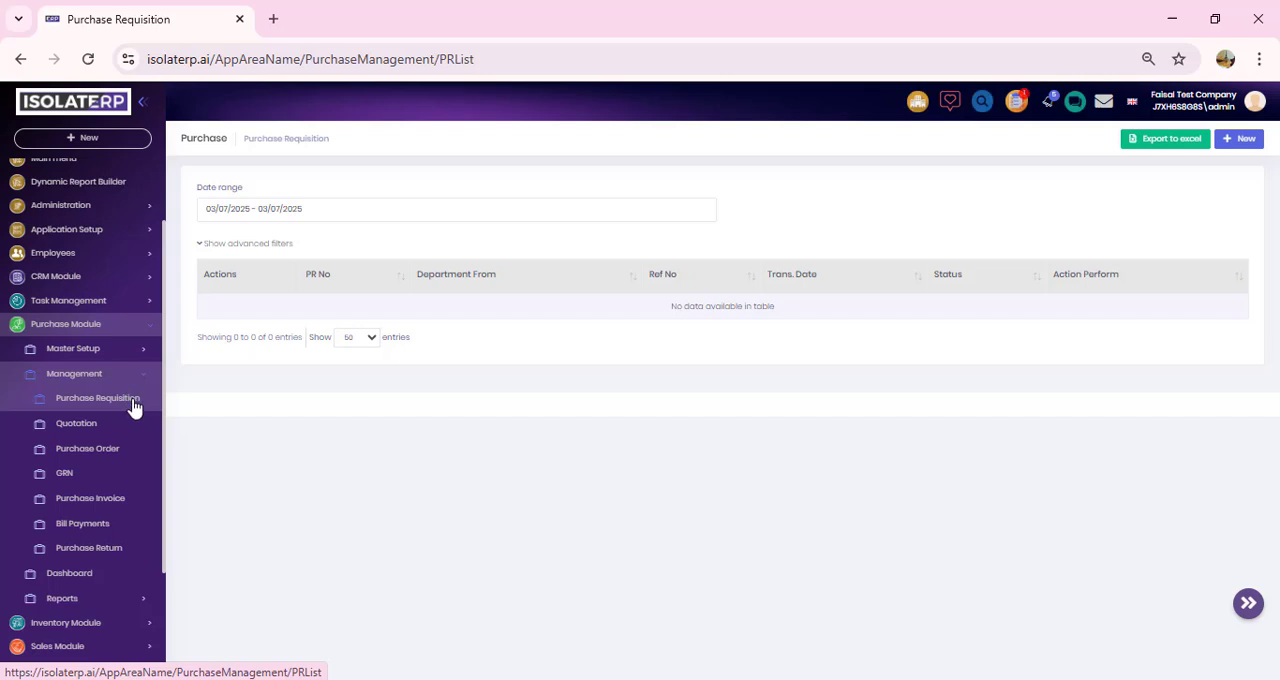
left_click(1244, 140)
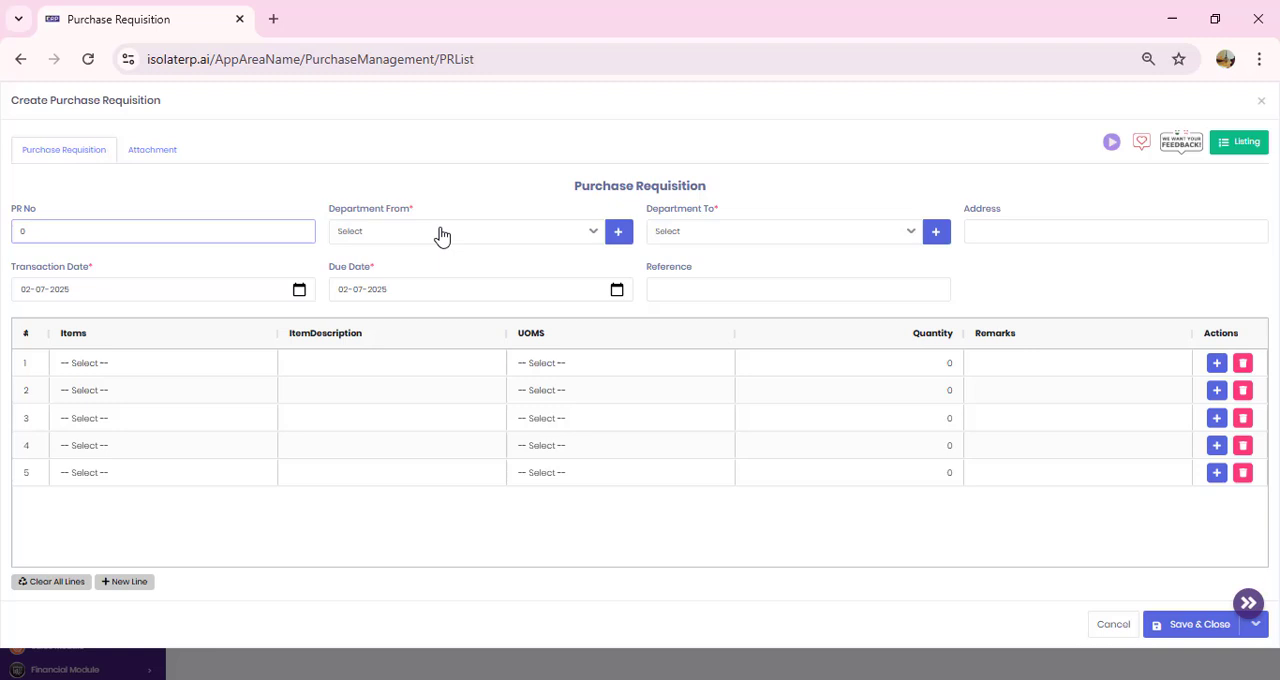
left_click(586, 235)
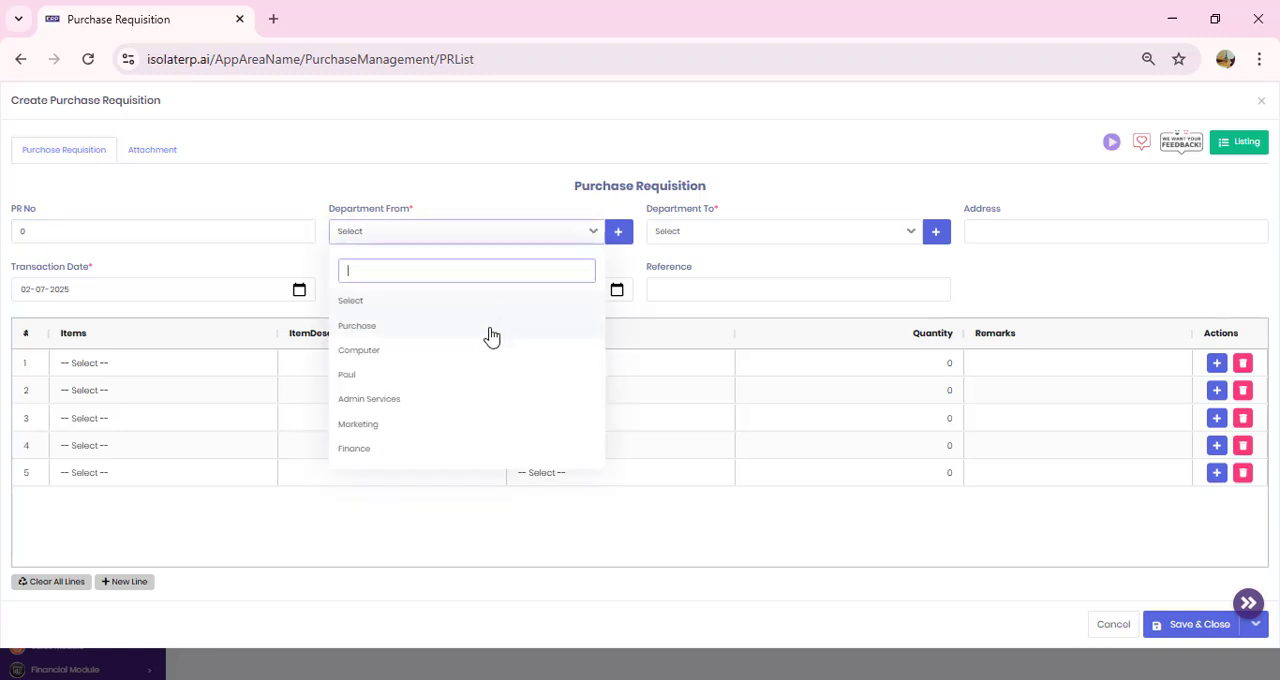
left_click(498, 360)
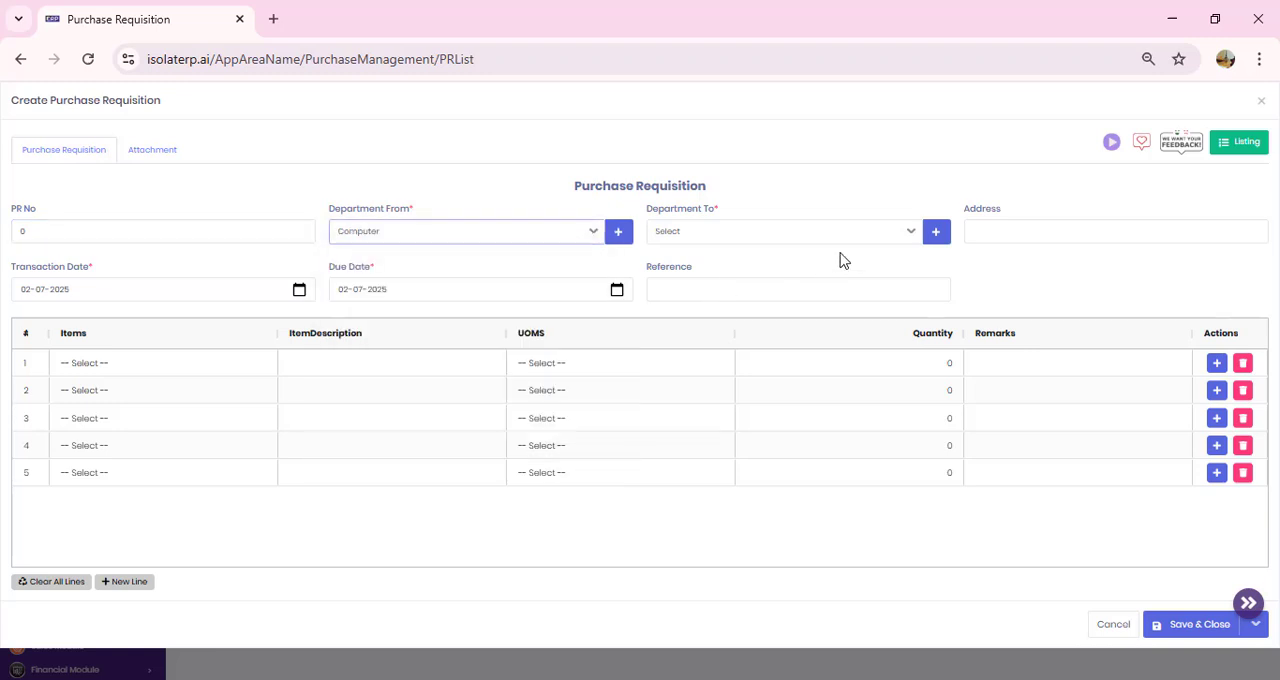
left_click(893, 240)
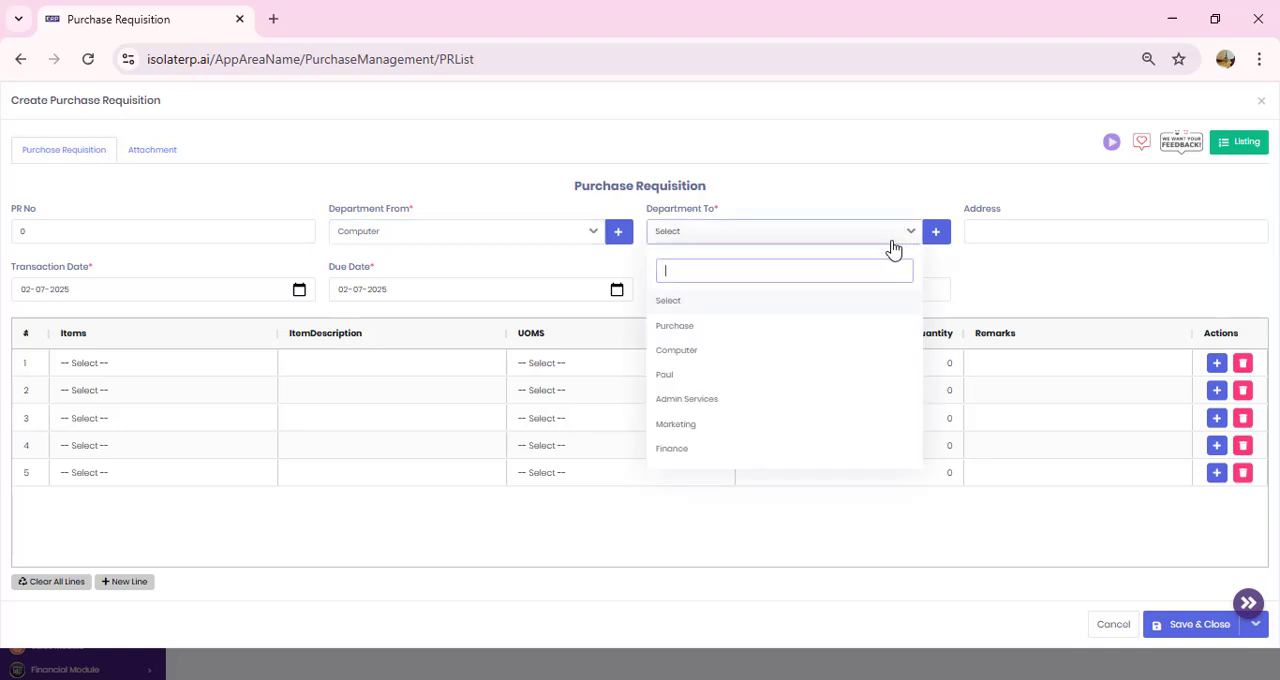
left_click(752, 328)
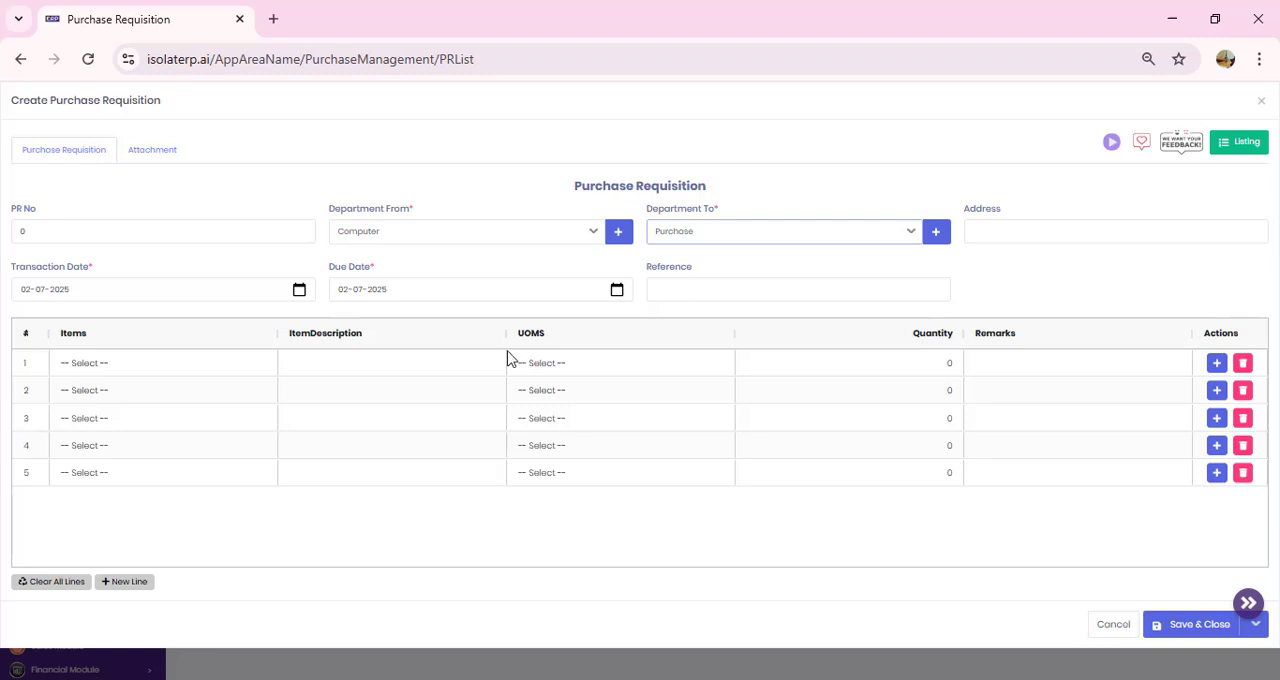
Step: Add Laptop Charger with a quantity of 5 to the requisition's first line, and save and close it
left_click(207, 369)
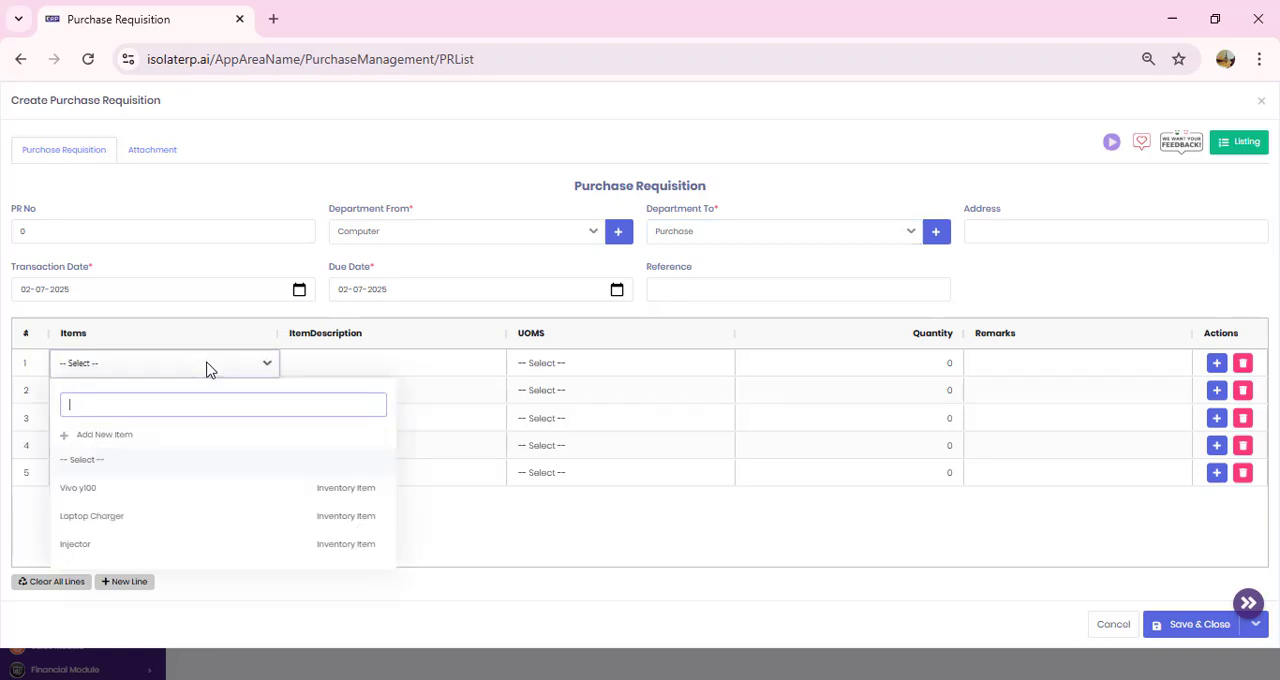
left_click(178, 517)
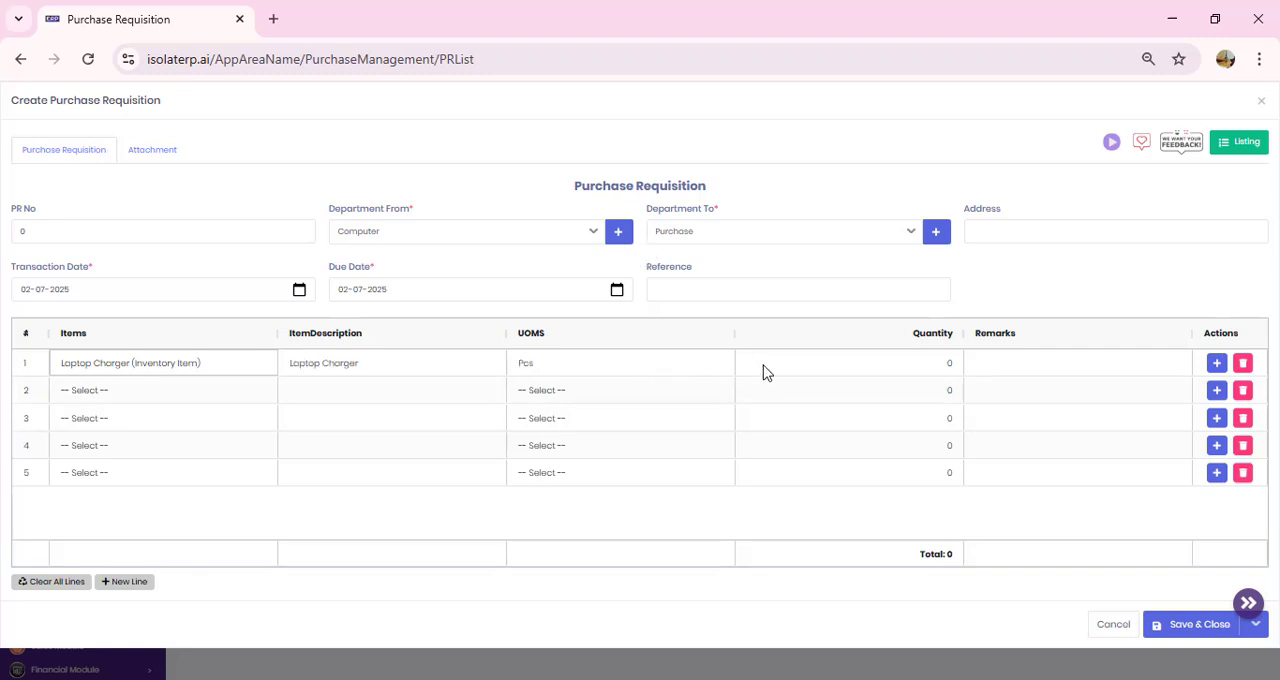
left_click(818, 368)
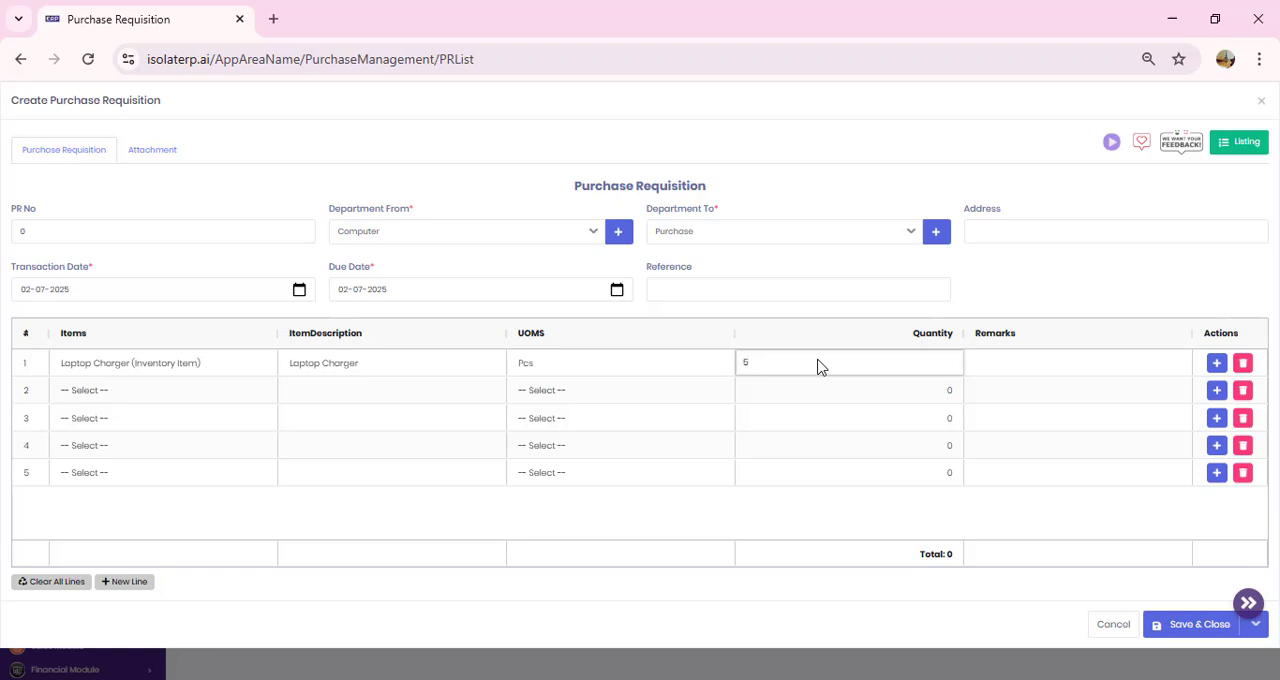
left_click(994, 379)
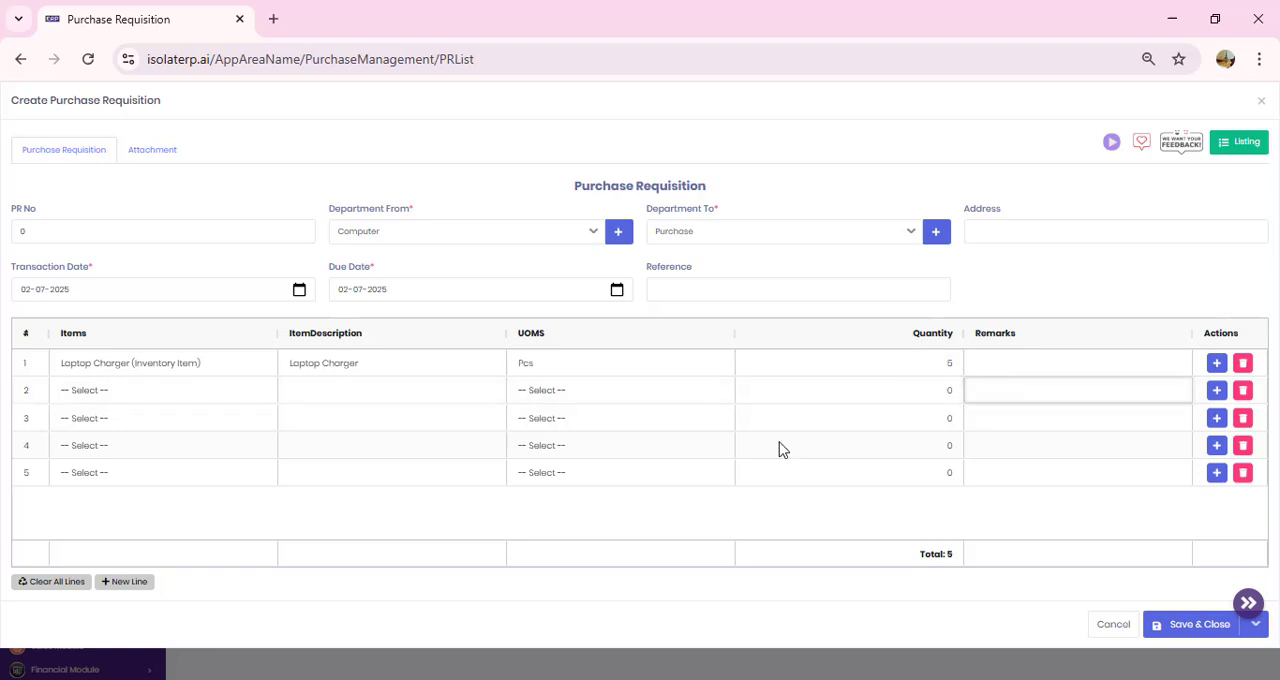
left_click(1204, 626)
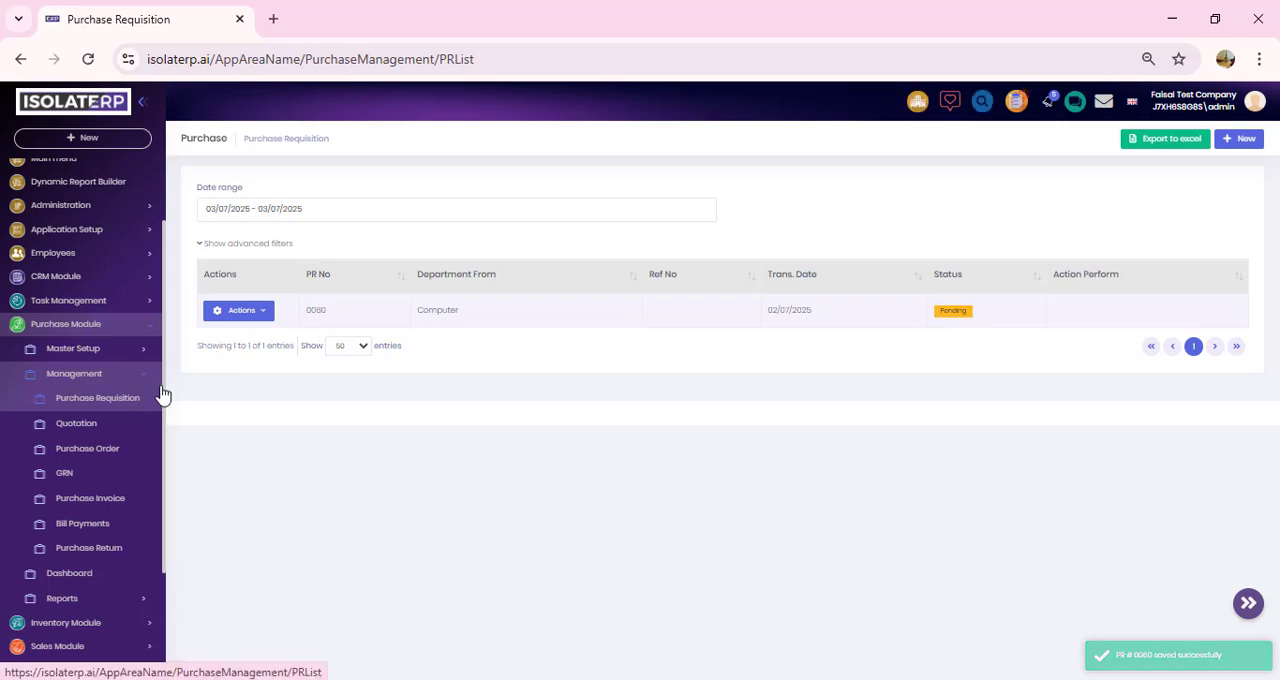
Step: Create a quotation from the Computer department's purchase requisition and select Vendor 002 as its vendor
left_click(268, 314)
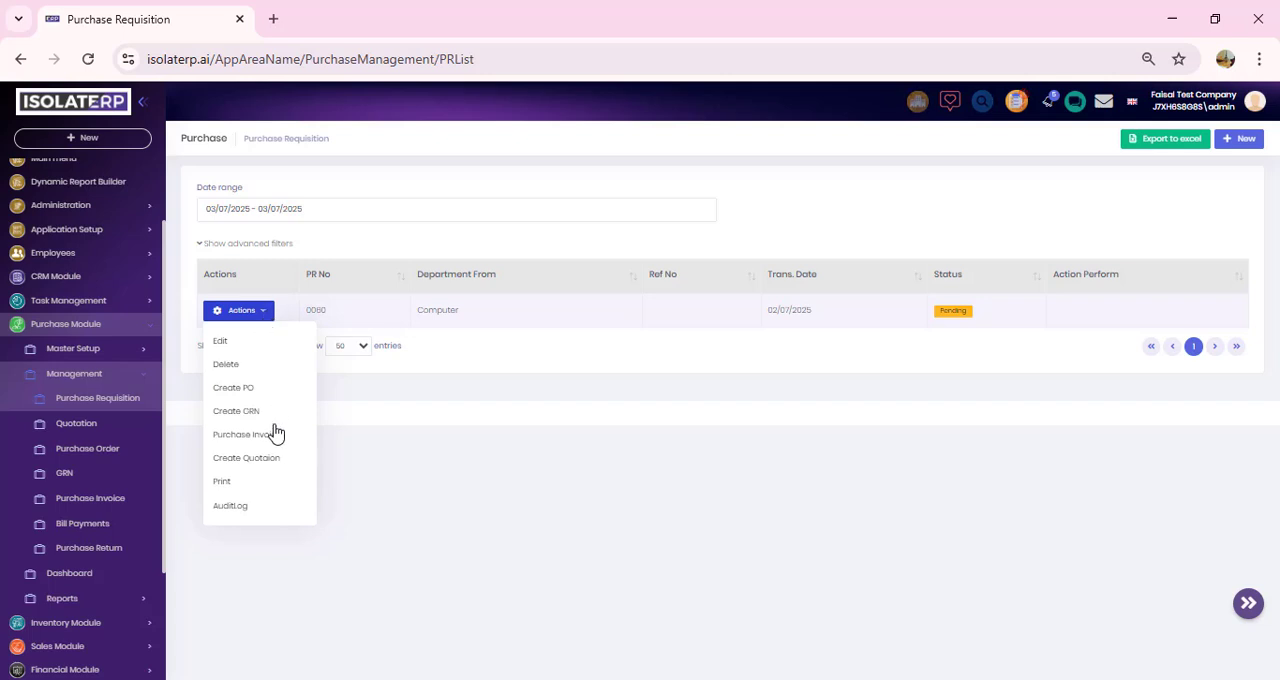
left_click(272, 462)
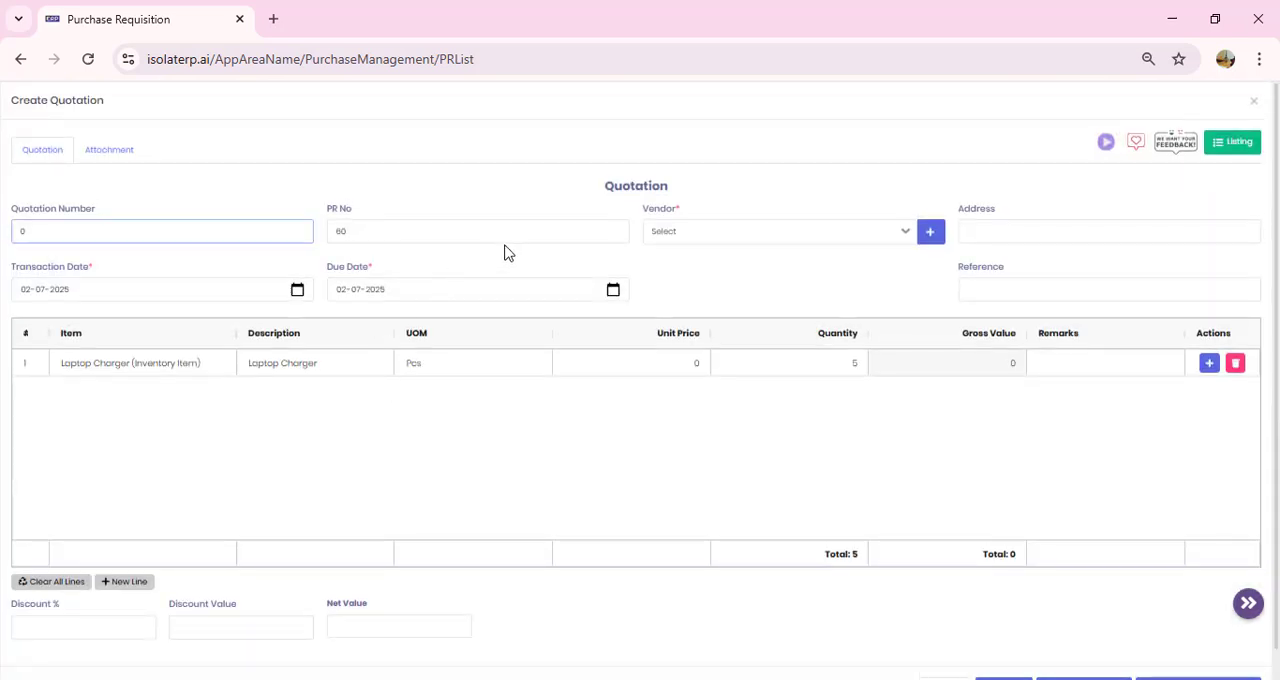
left_click(740, 236)
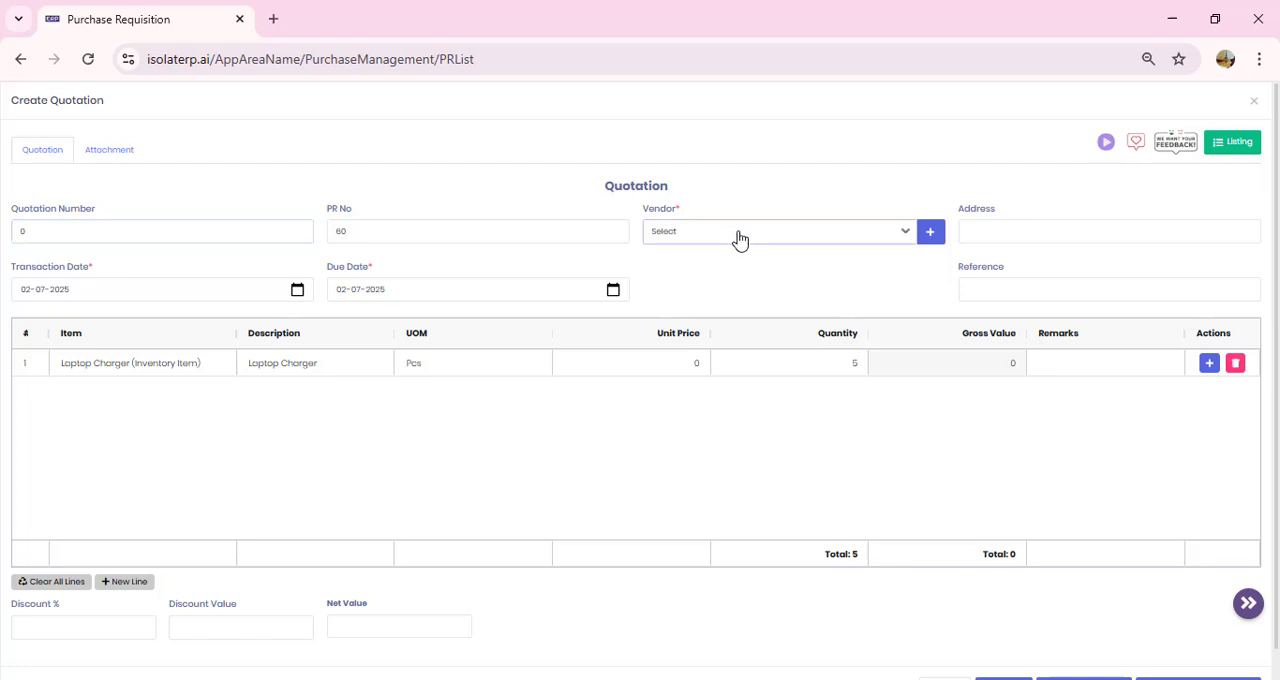
left_click(740, 236)
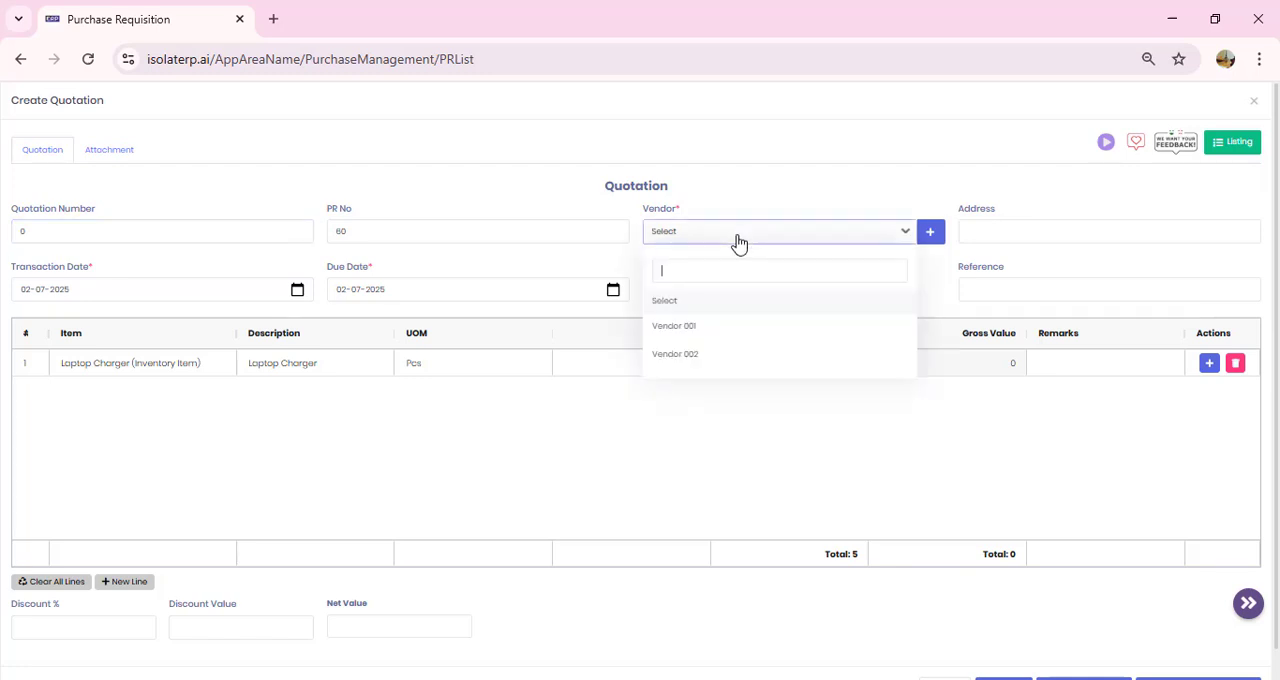
left_click(700, 355)
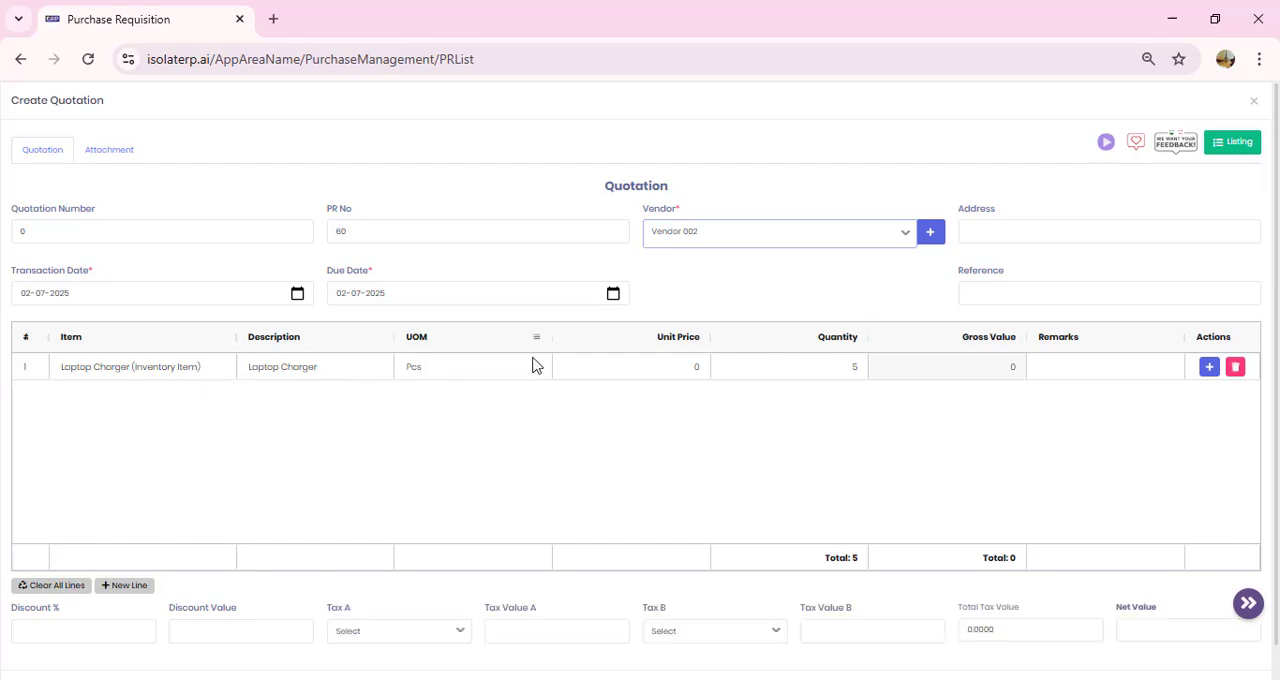
Step: Set the Laptop Charger's unit price to 2500 in the quotation, and save and close it
left_click(605, 379)
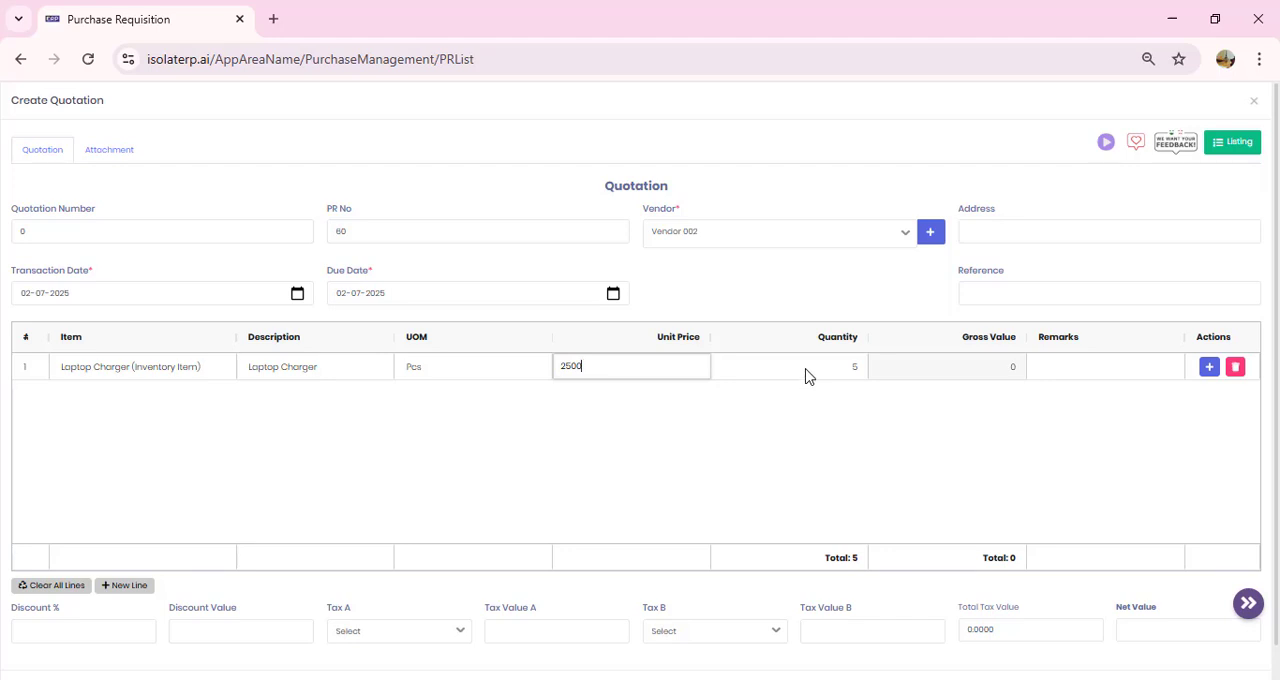
left_click(958, 372)
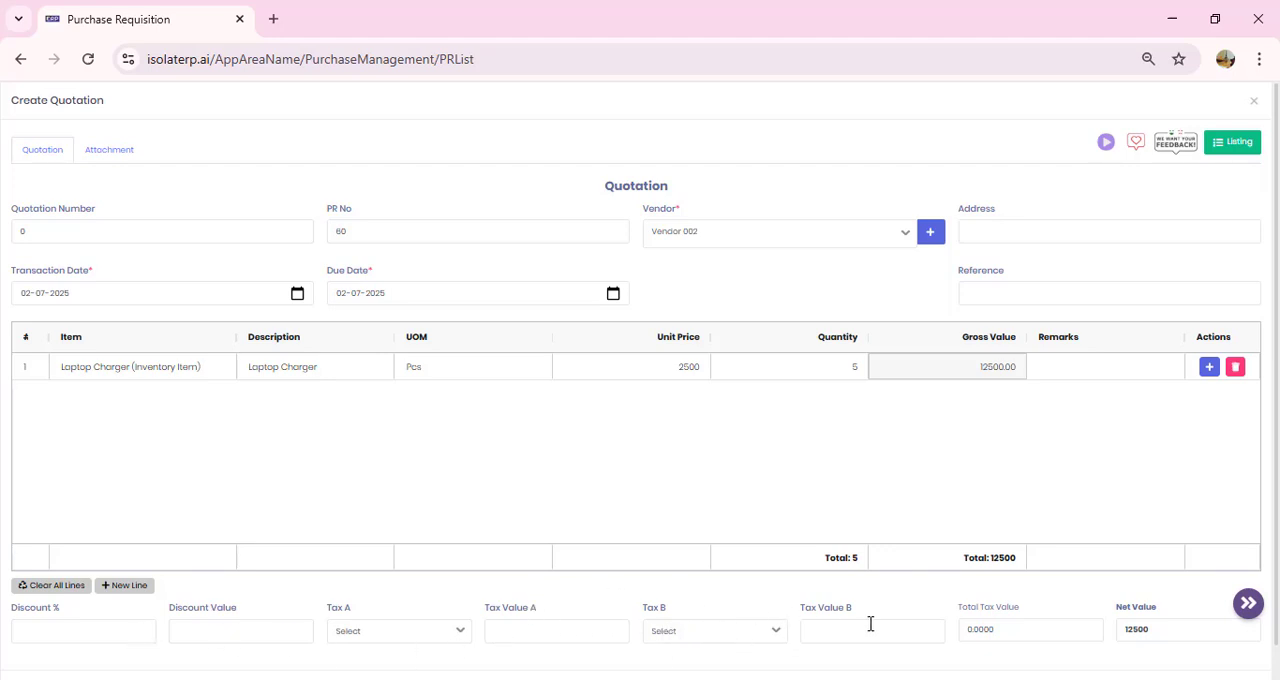
scroll(960, 630, "down", 1)
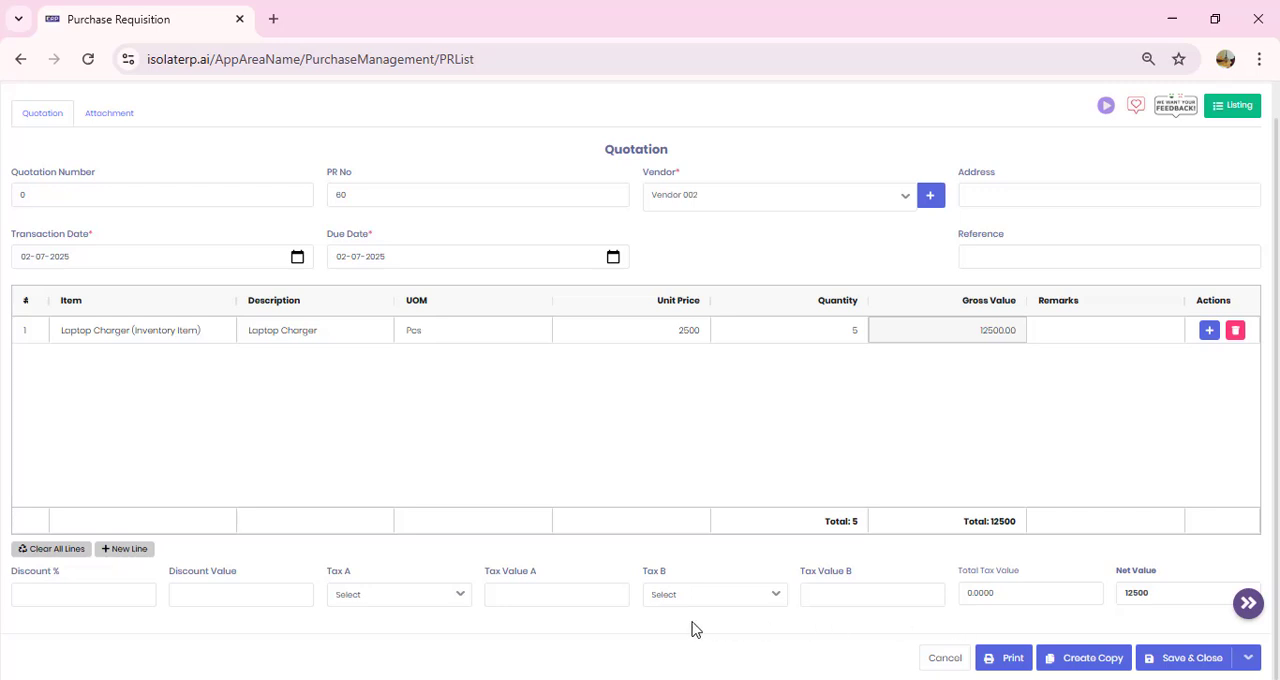
left_click(1173, 663)
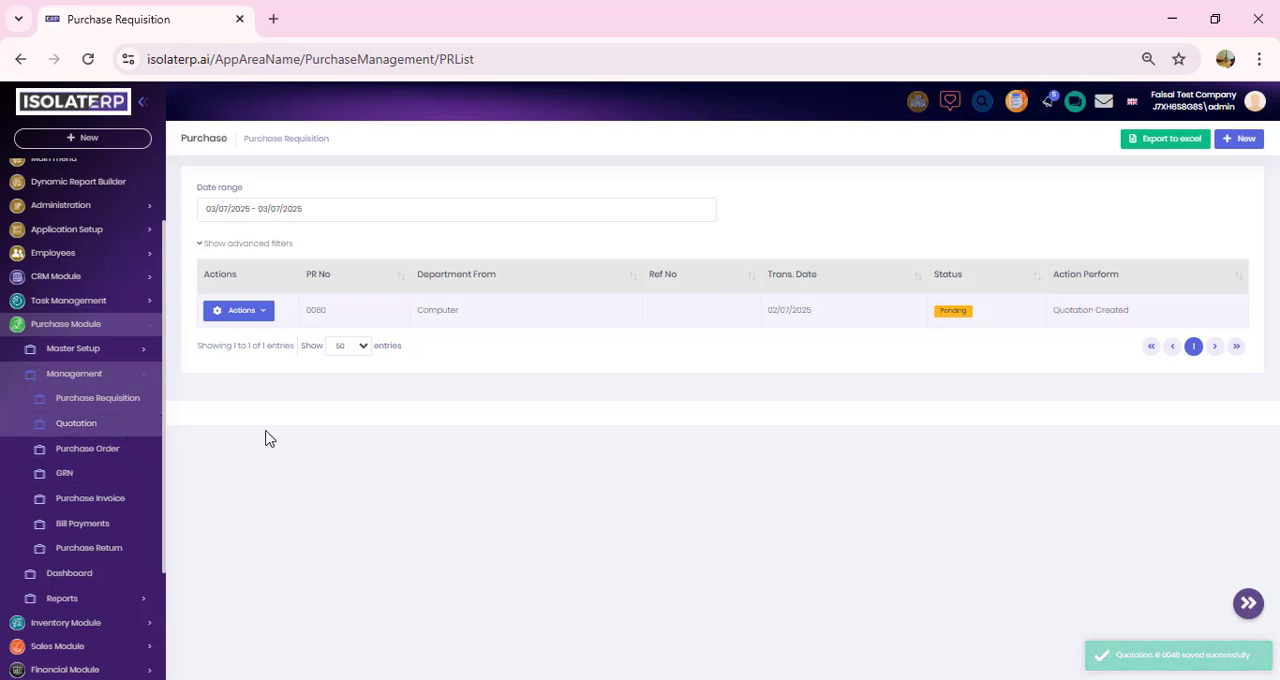
Step: Create a purchase order from the Vendor 002 quotation, and save and close it
left_click(96, 430)
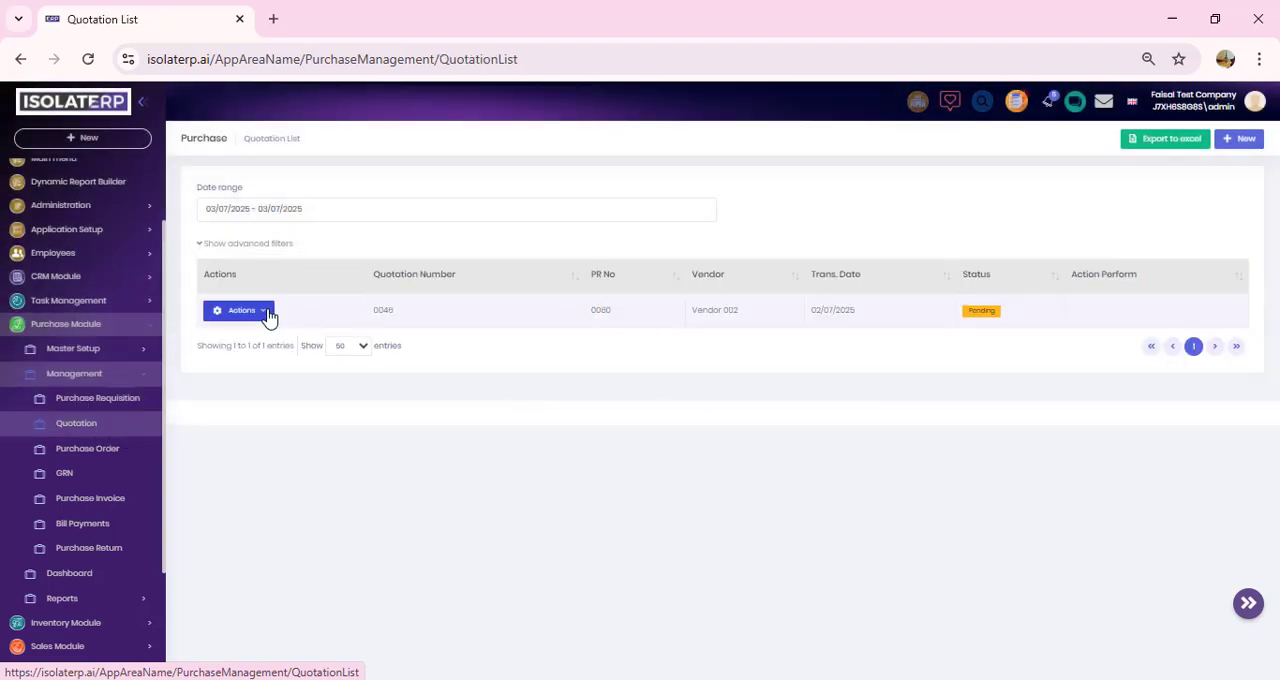
left_click(268, 316)
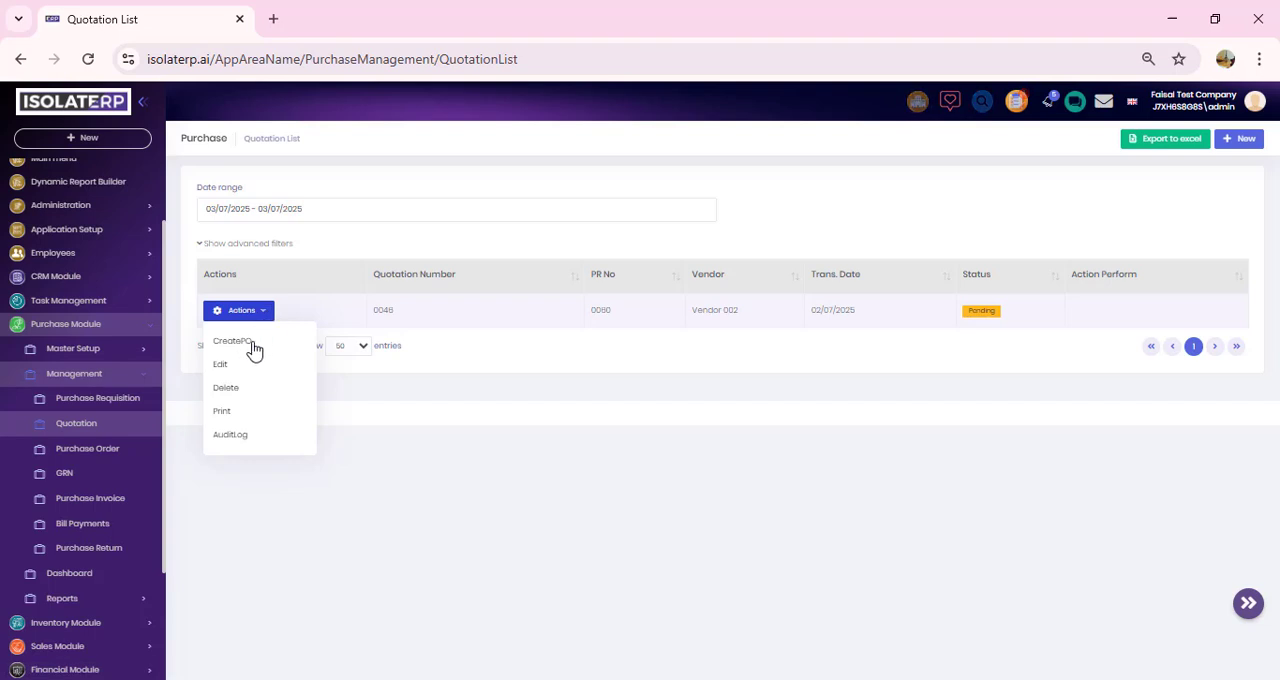
left_click(253, 344)
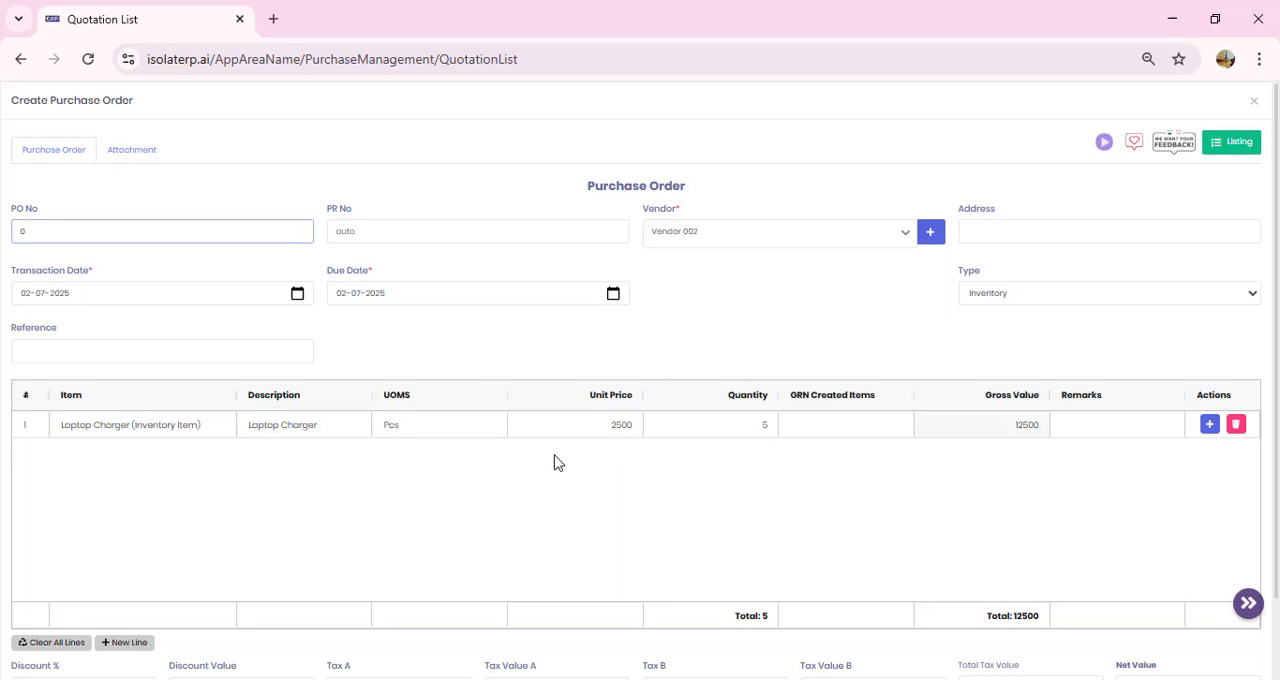
scroll(730, 527, "down", 1)
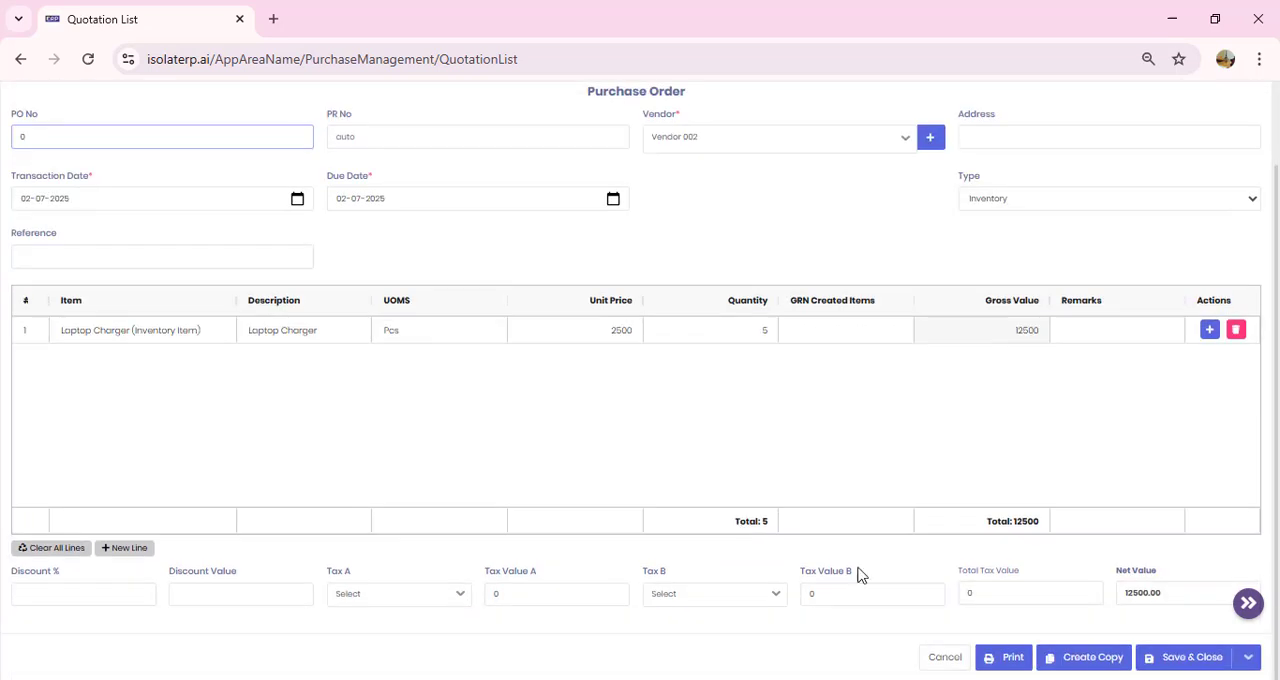
left_click(1201, 665)
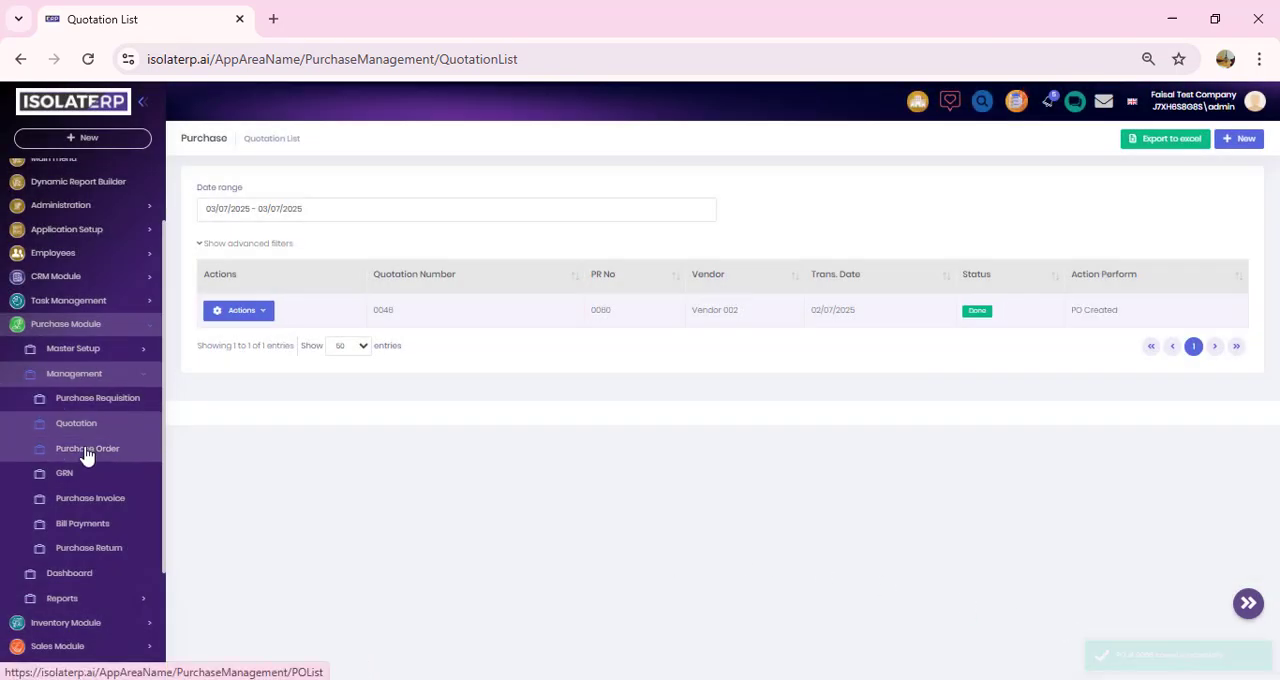
Step: Create a GRN from the Vendor 002 purchase order, and save and close it
left_click(85, 449)
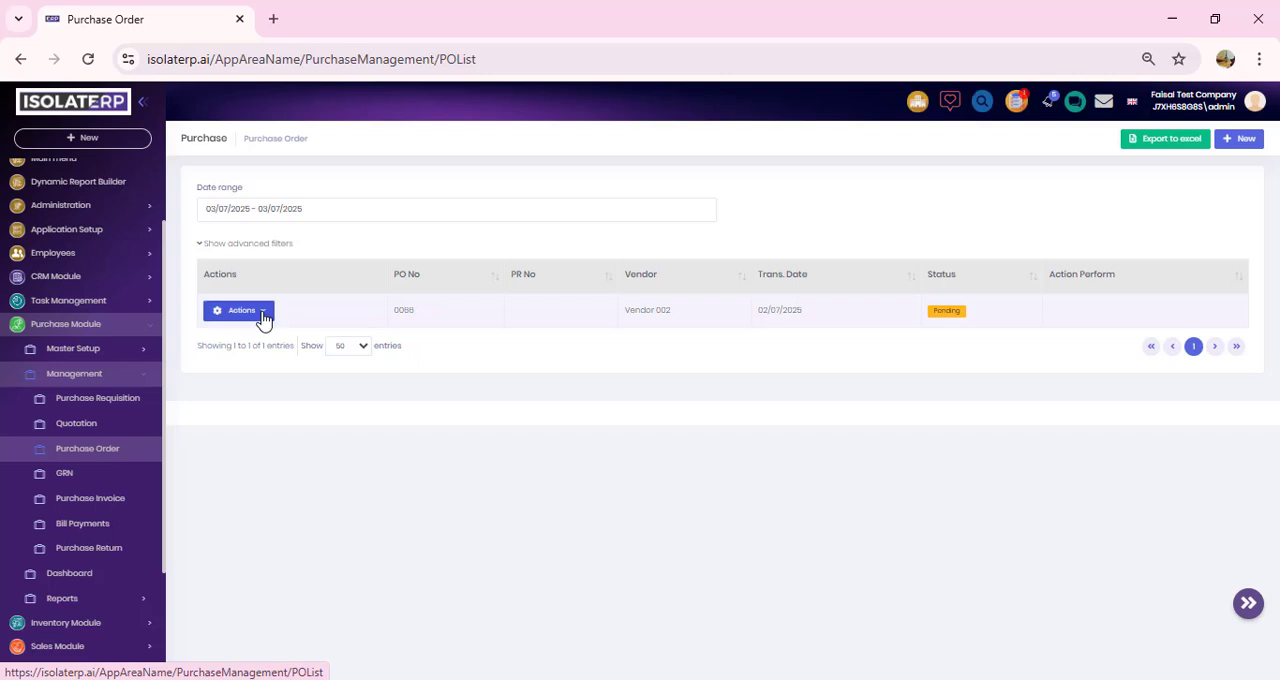
left_click(262, 318)
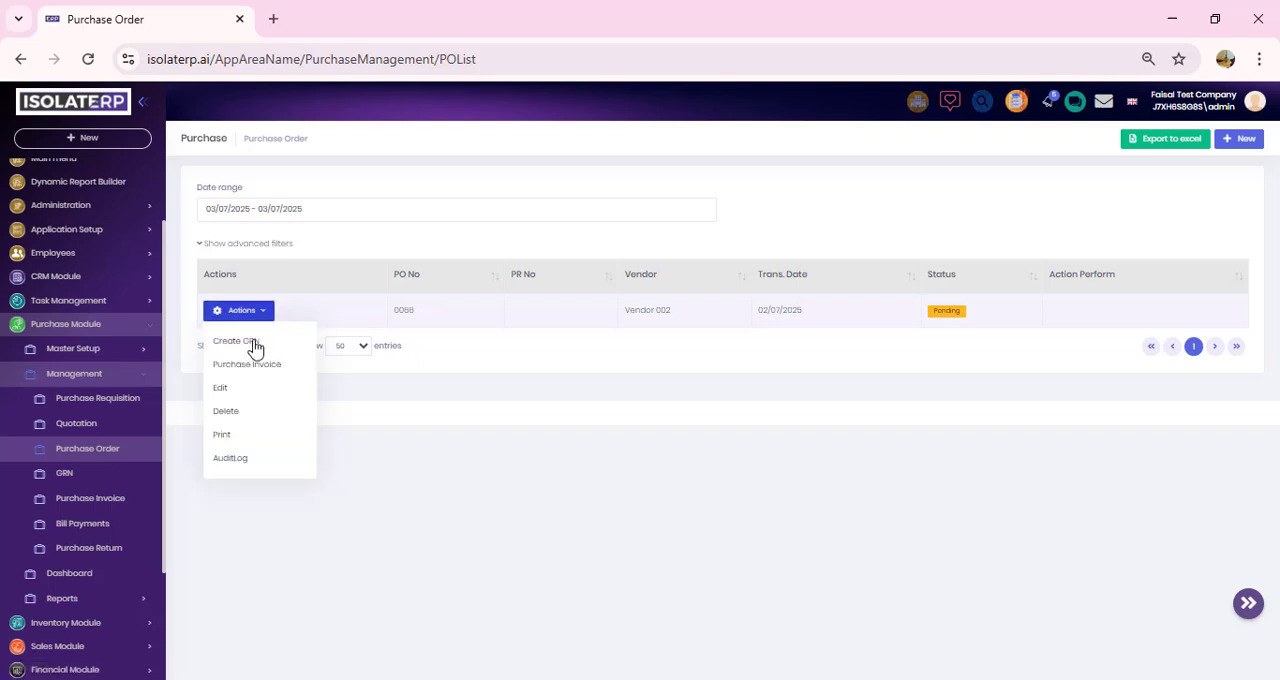
left_click(236, 342)
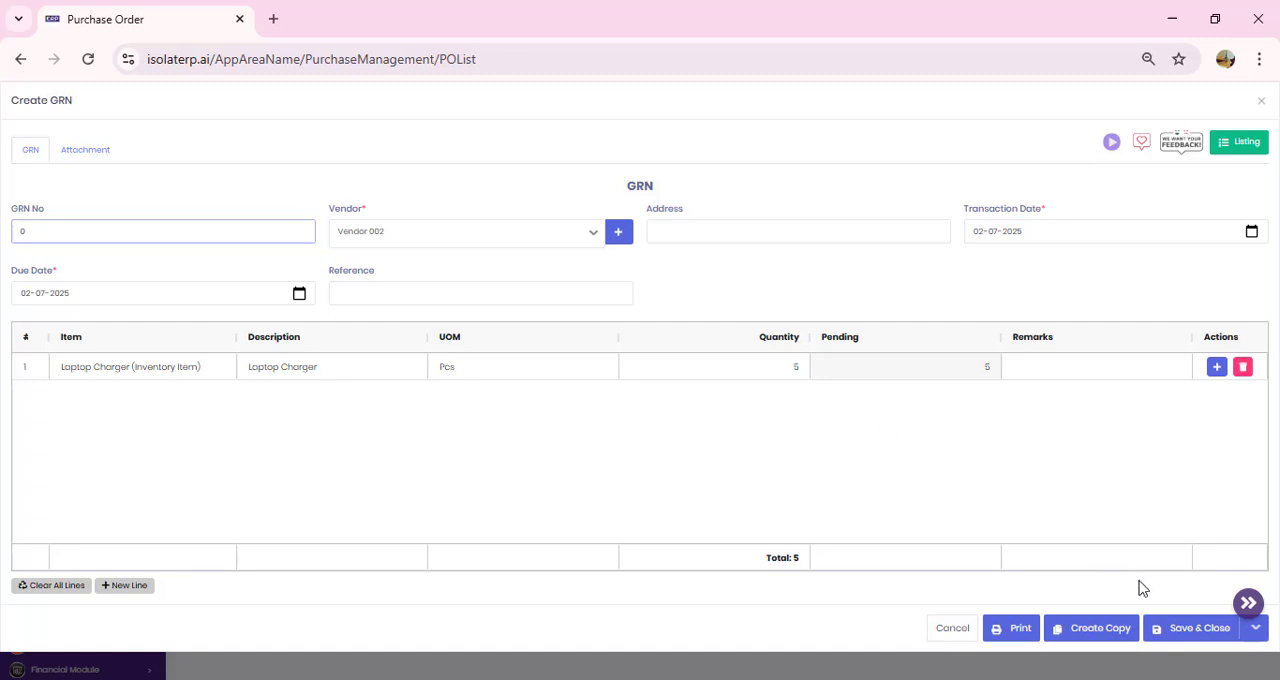
left_click(1207, 636)
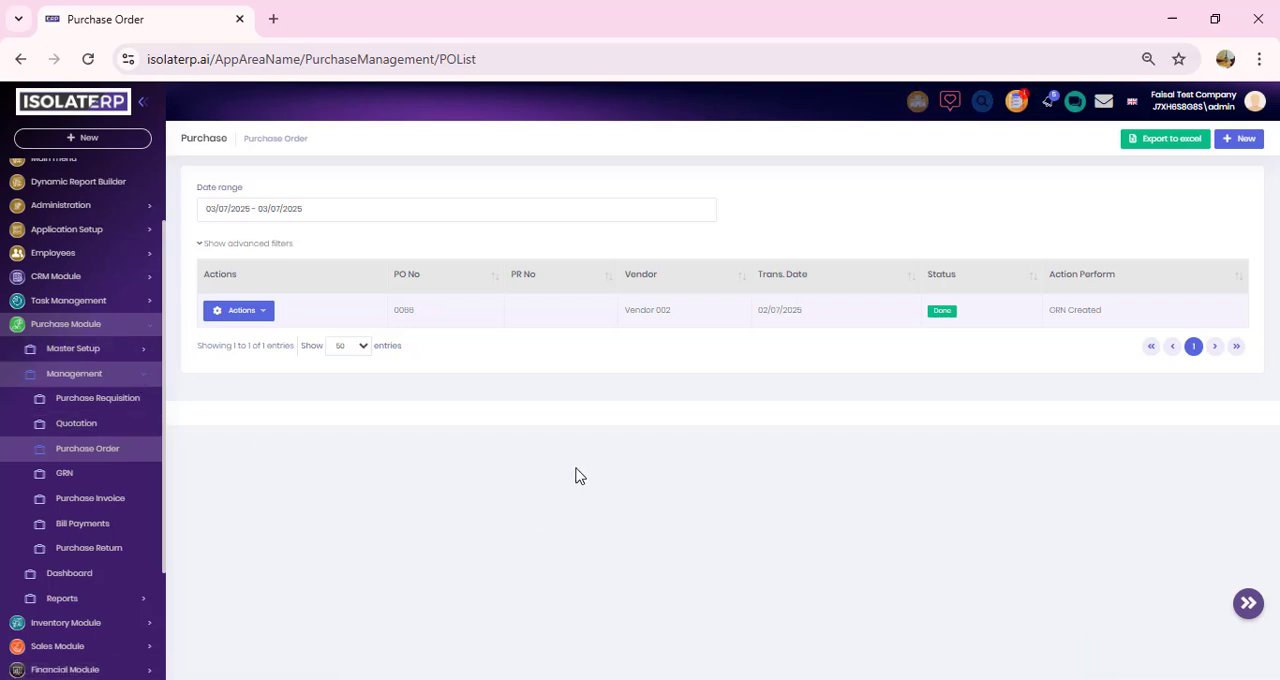
Step: Start a purchase invoice from the Vendor 002 goods received note
left_click(124, 482)
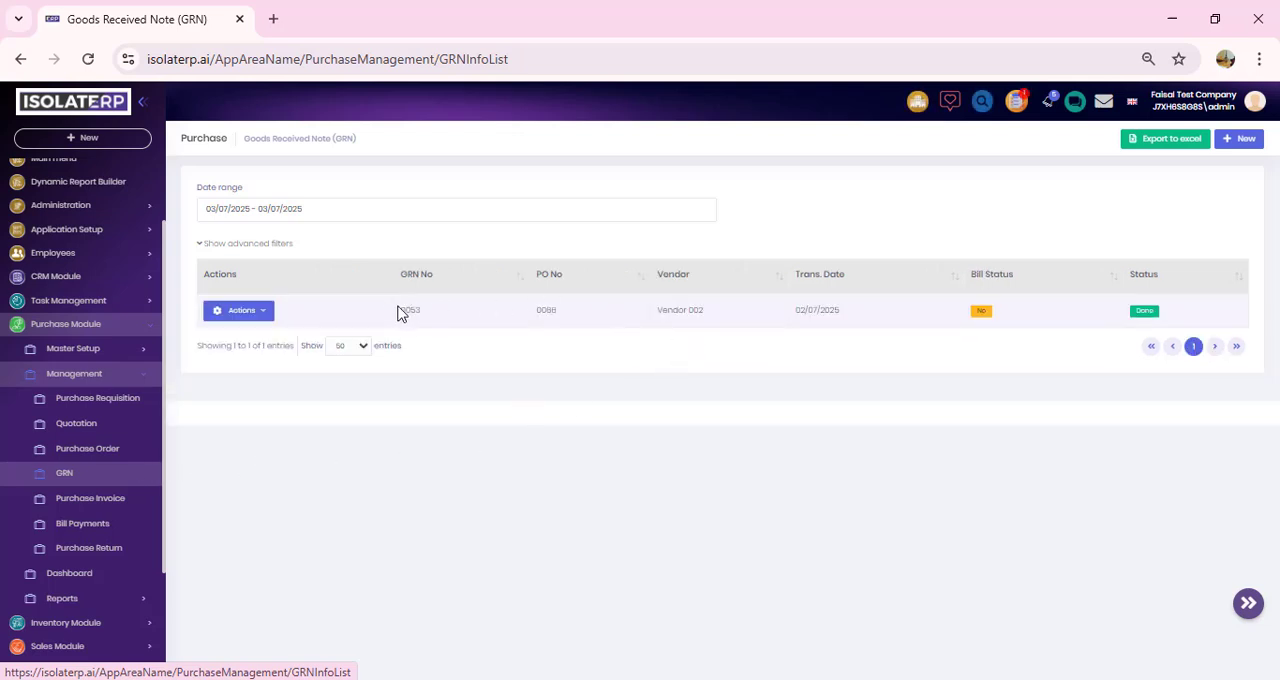
left_click(265, 312)
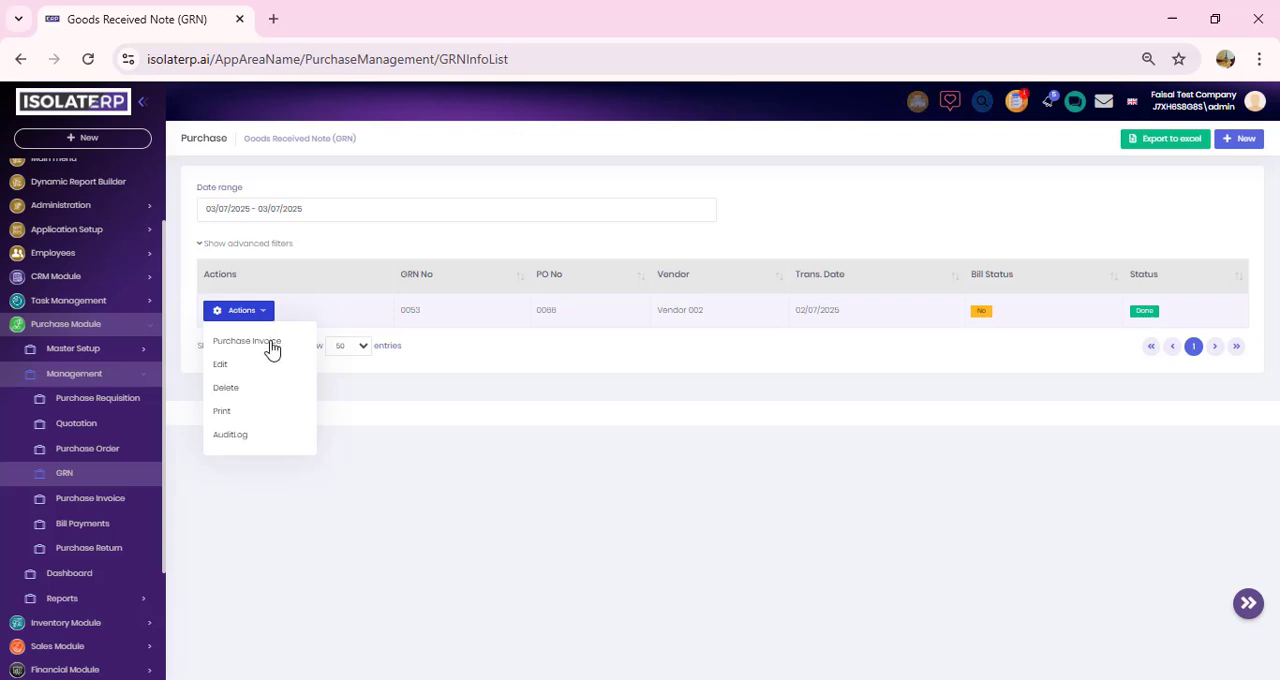
left_click(271, 344)
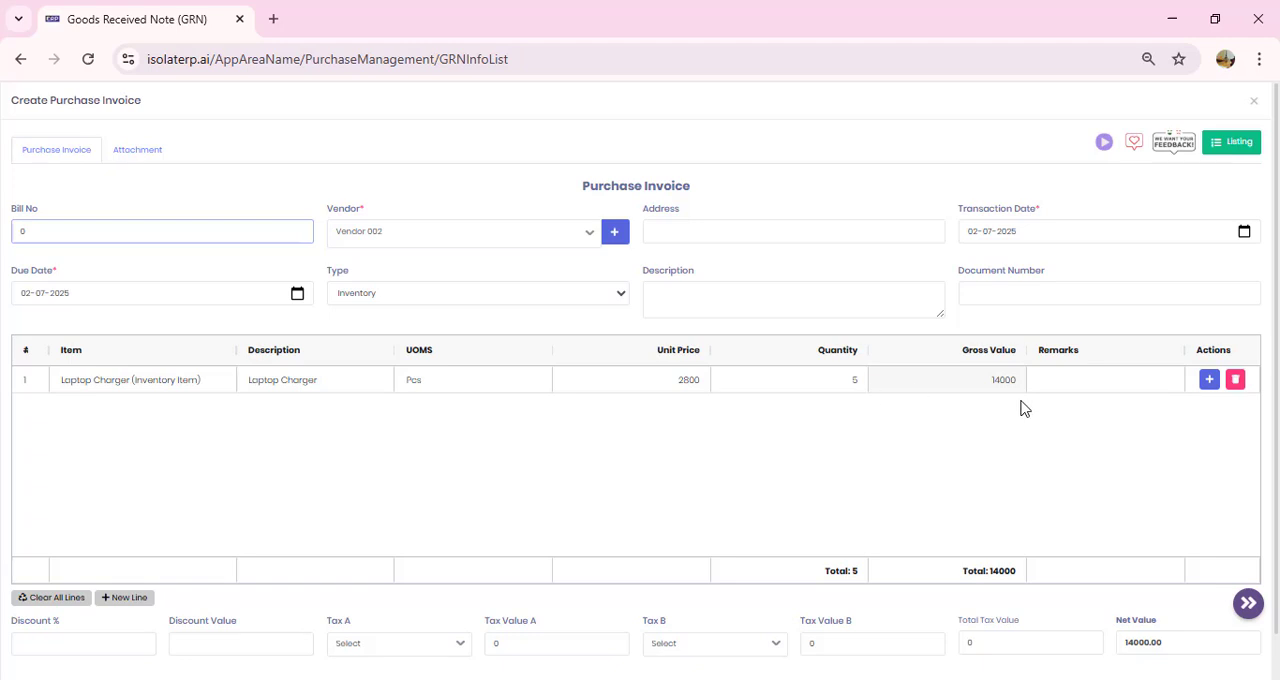
Step: Set the Laptop Charger's unit price to 3000 in the purchase invoice, and save and close it
left_click(691, 381)
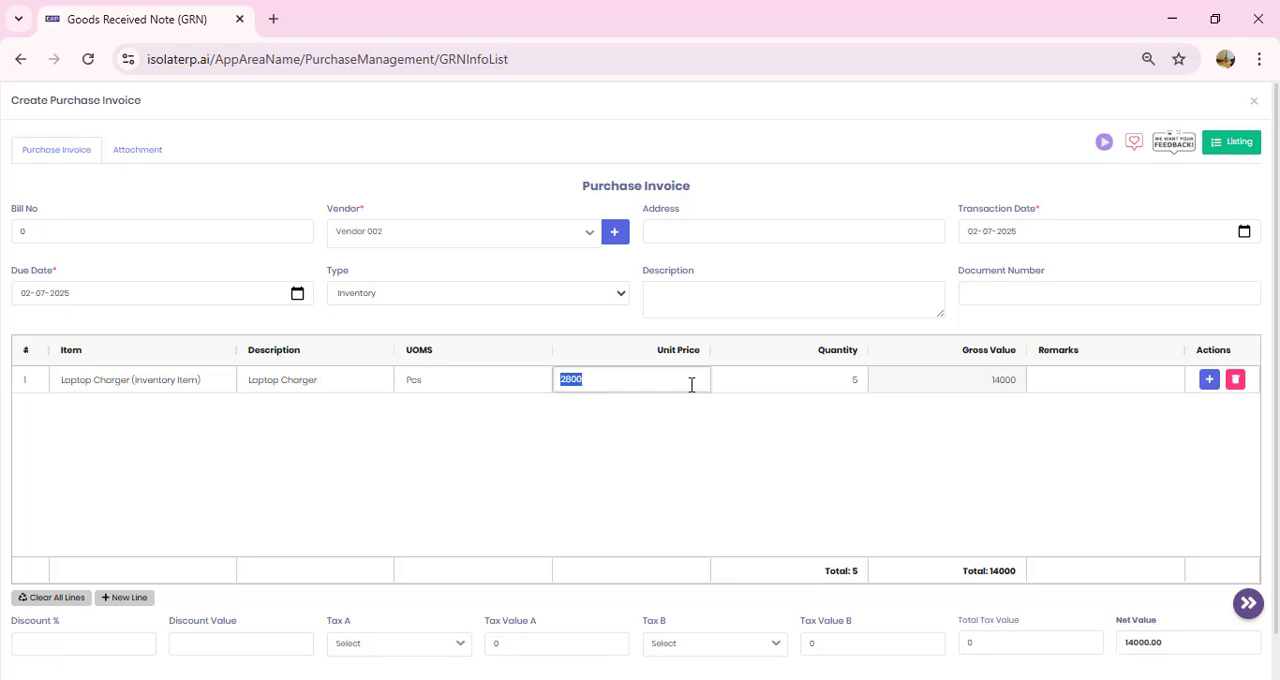
type("3000")
left_click(771, 388)
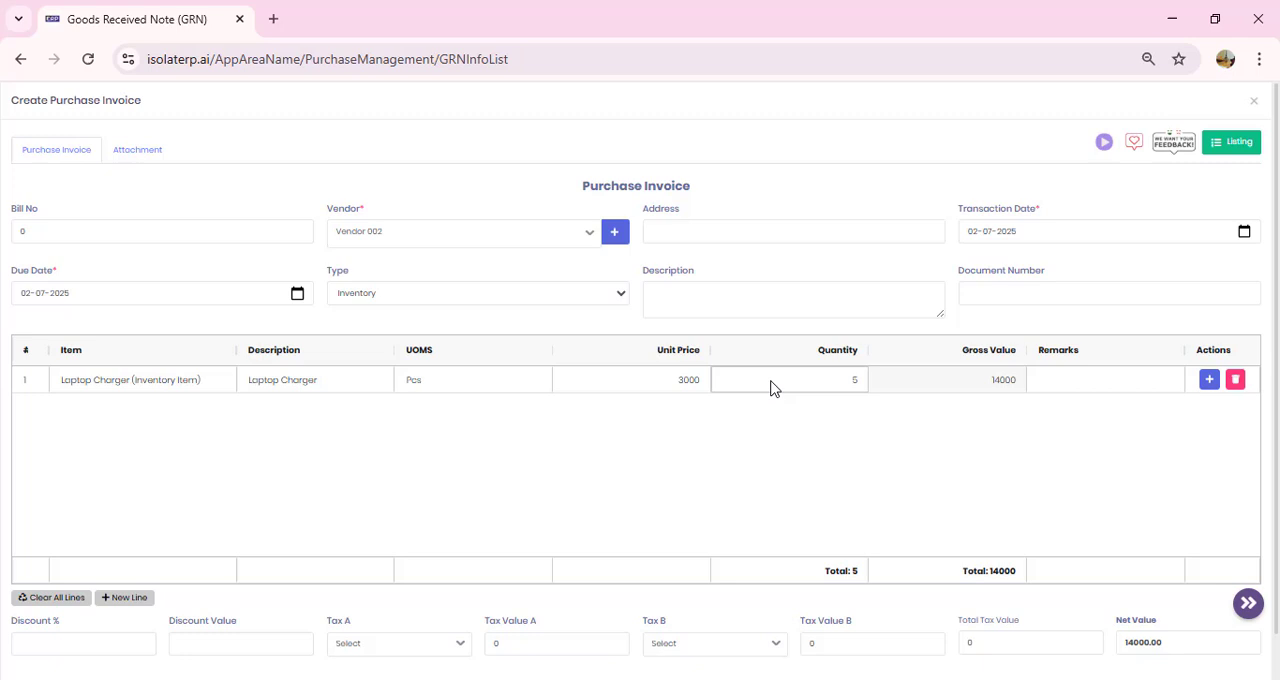
left_click(933, 382)
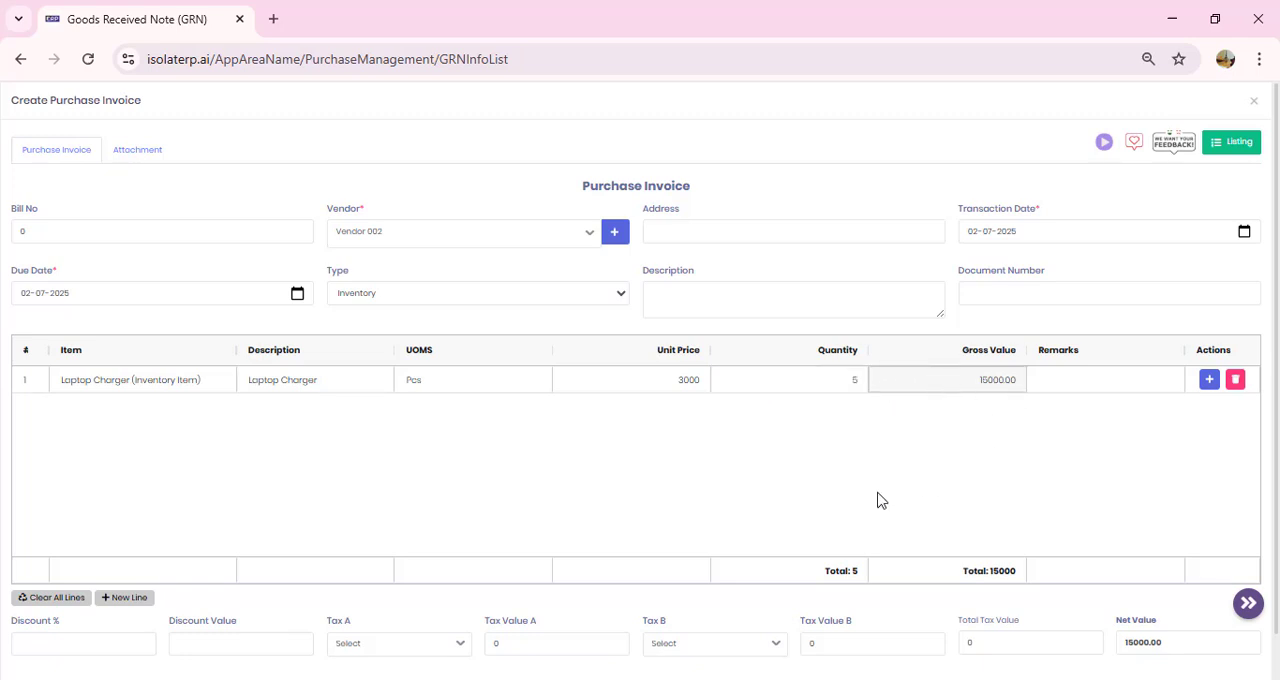
scroll(880, 500, "down", 1)
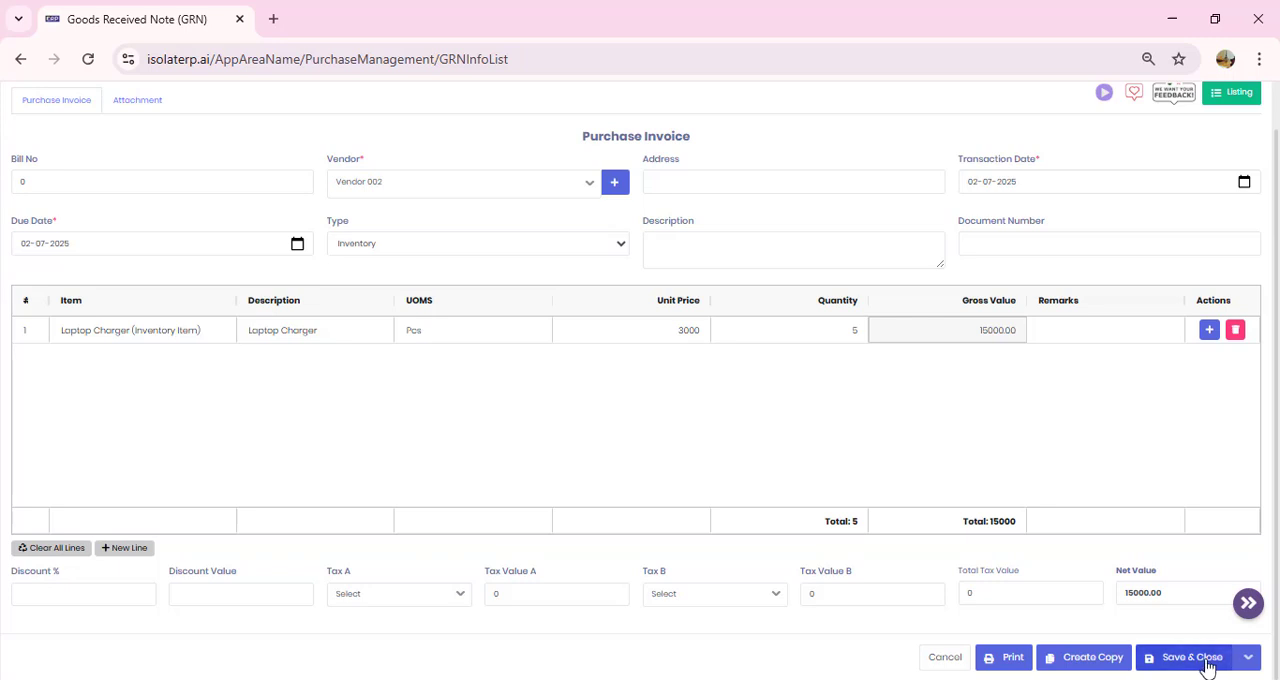
left_click(1195, 663)
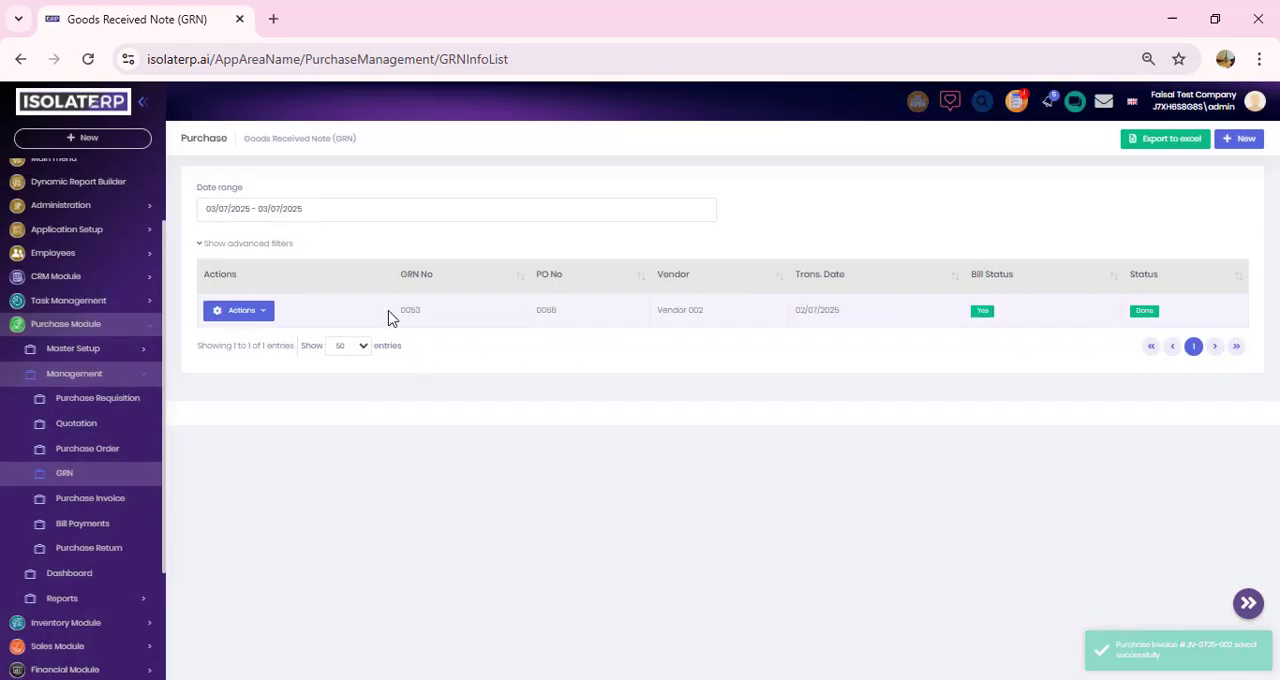
Step: Open the Format-002 printout of the Vendor 002 purchase invoice and close it again
left_click(108, 500)
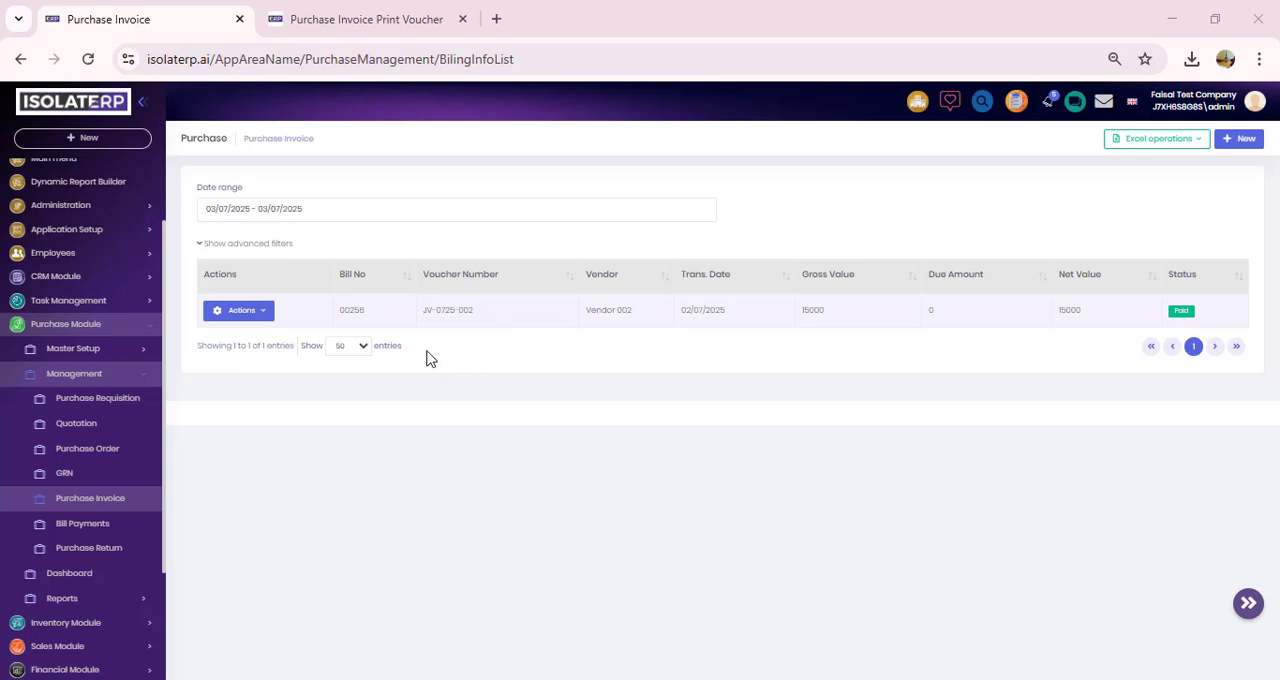
left_click(264, 314)
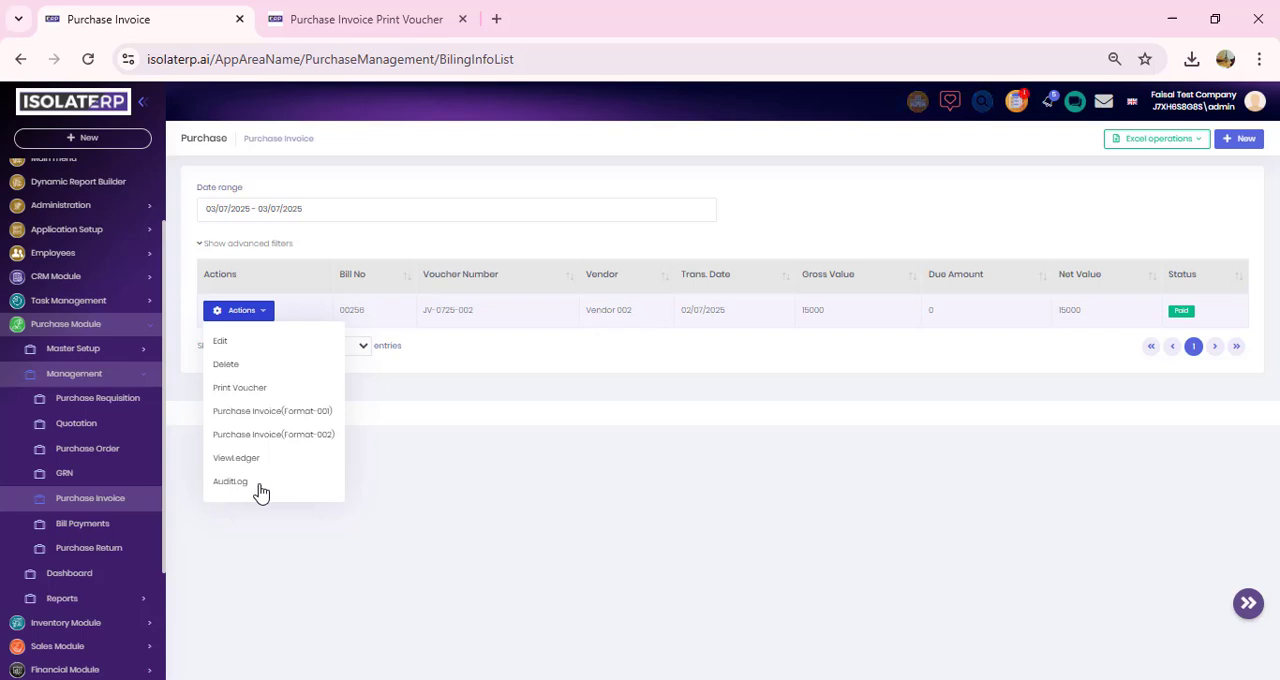
left_click(287, 434)
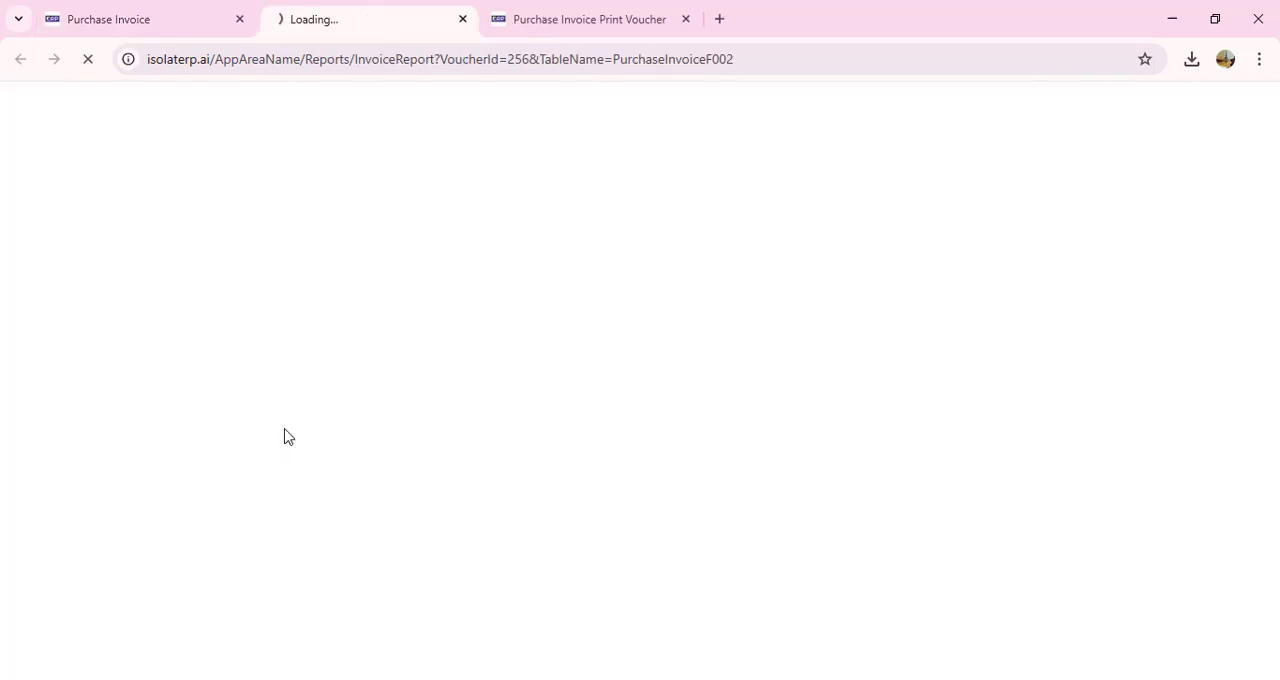
left_click(463, 20)
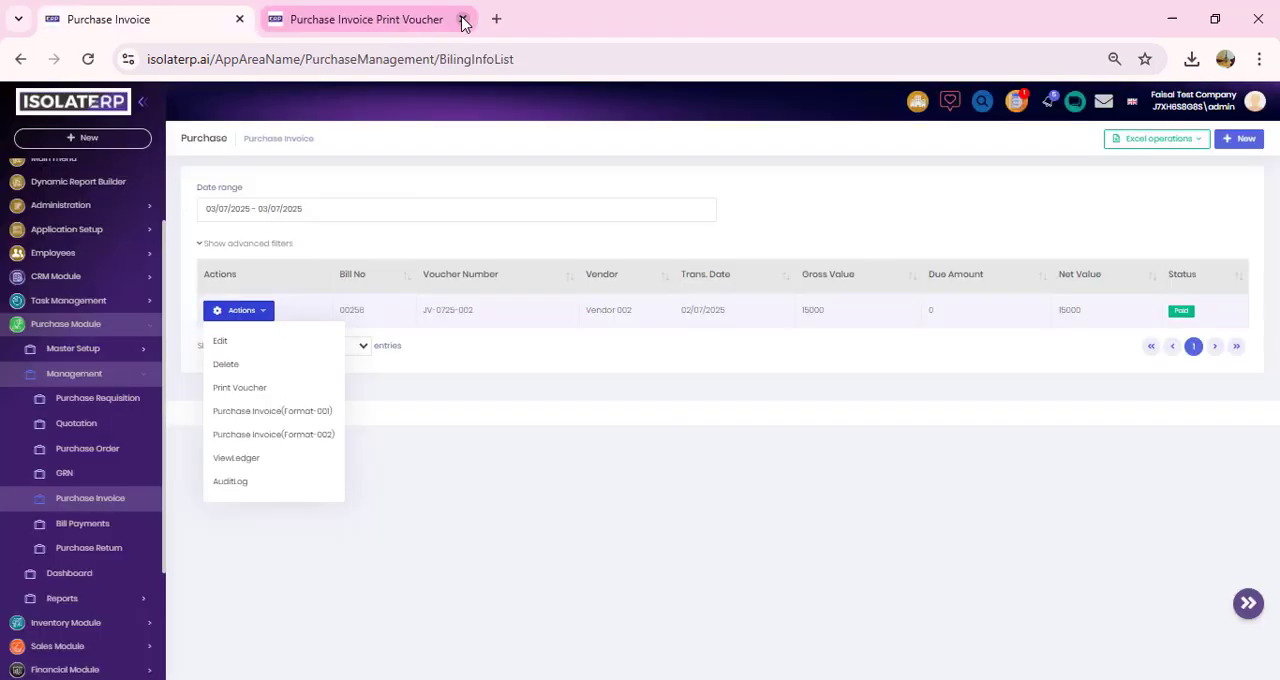
Step: Examine the purchase invoice's print voucher at 111% zoom, look through its export formats, and close it
left_click(360, 16)
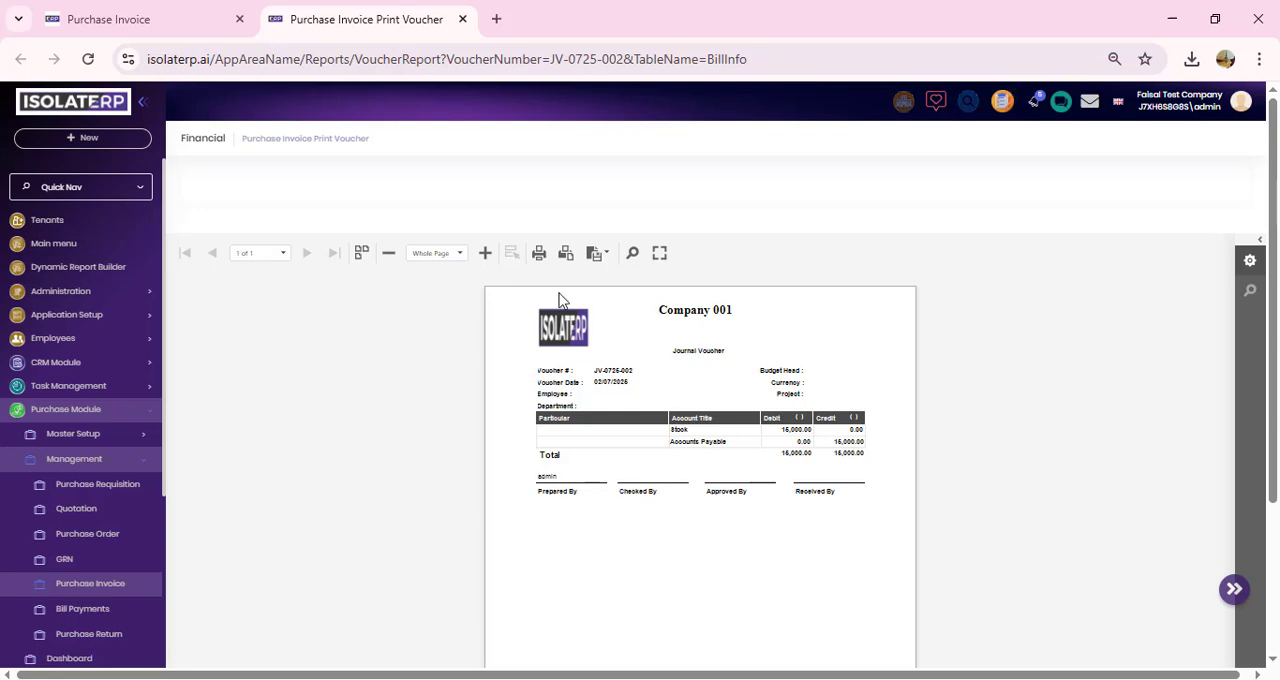
left_click(484, 253)
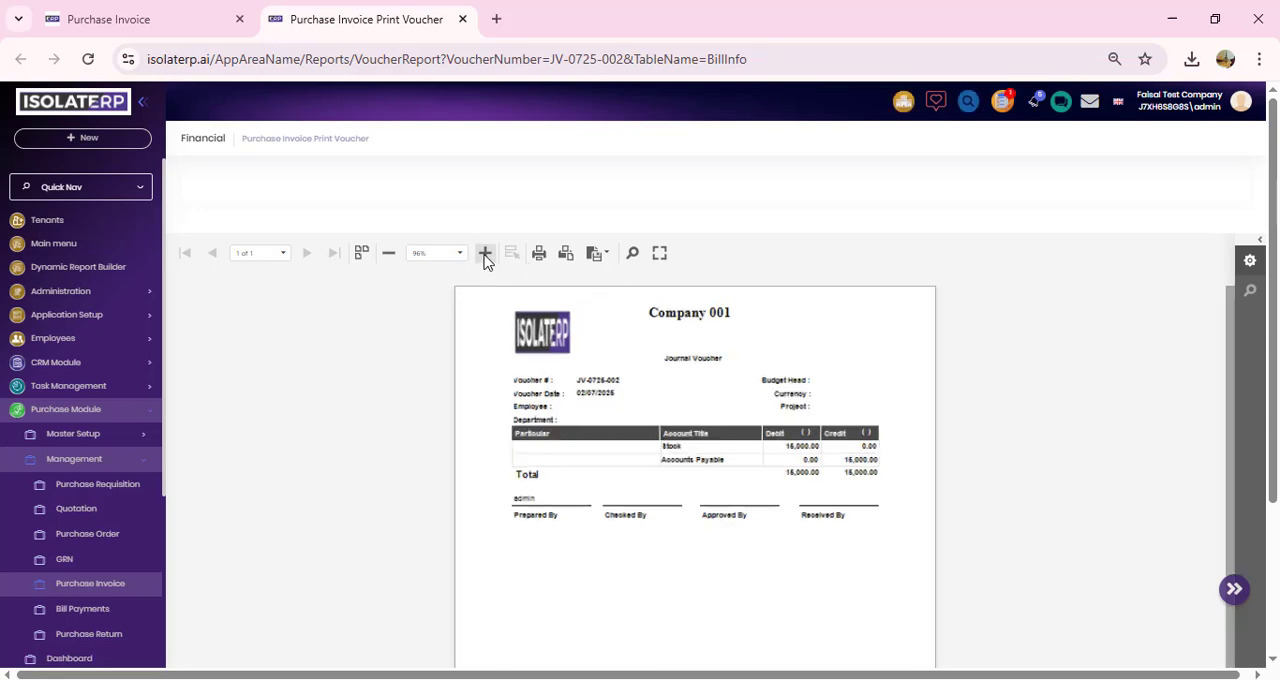
left_click(484, 253)
left_click(484, 253)
left_click(484, 253)
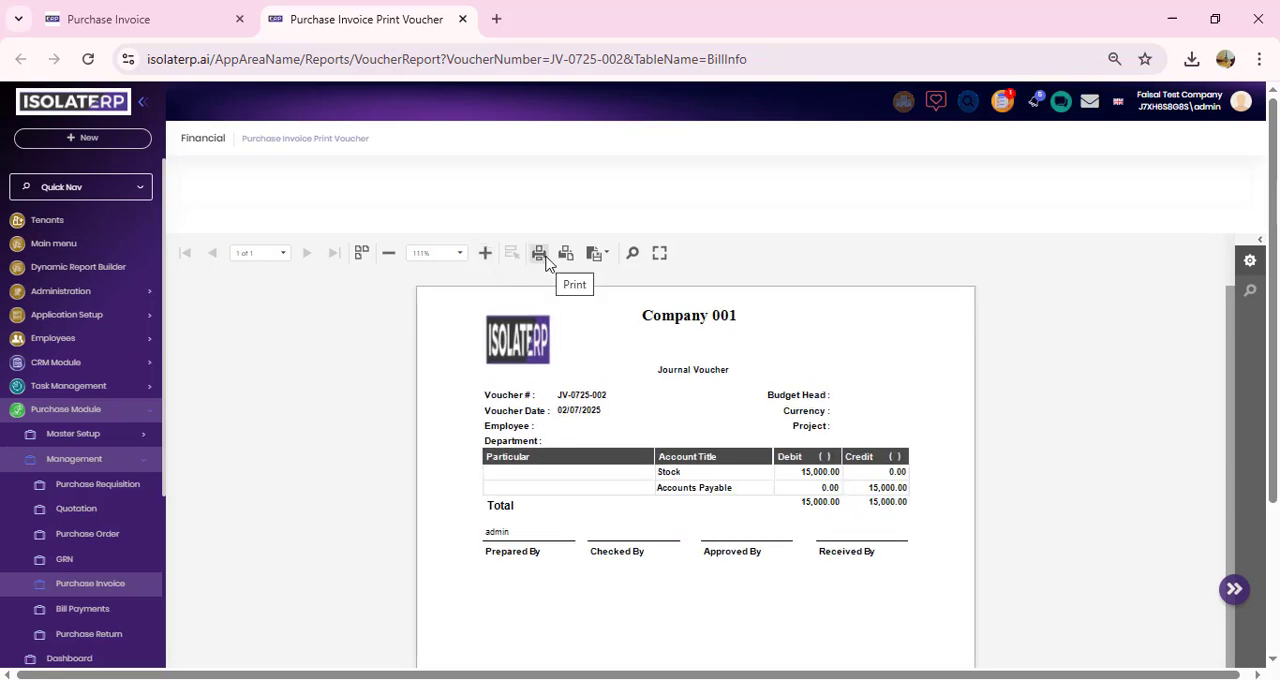
left_click(607, 257)
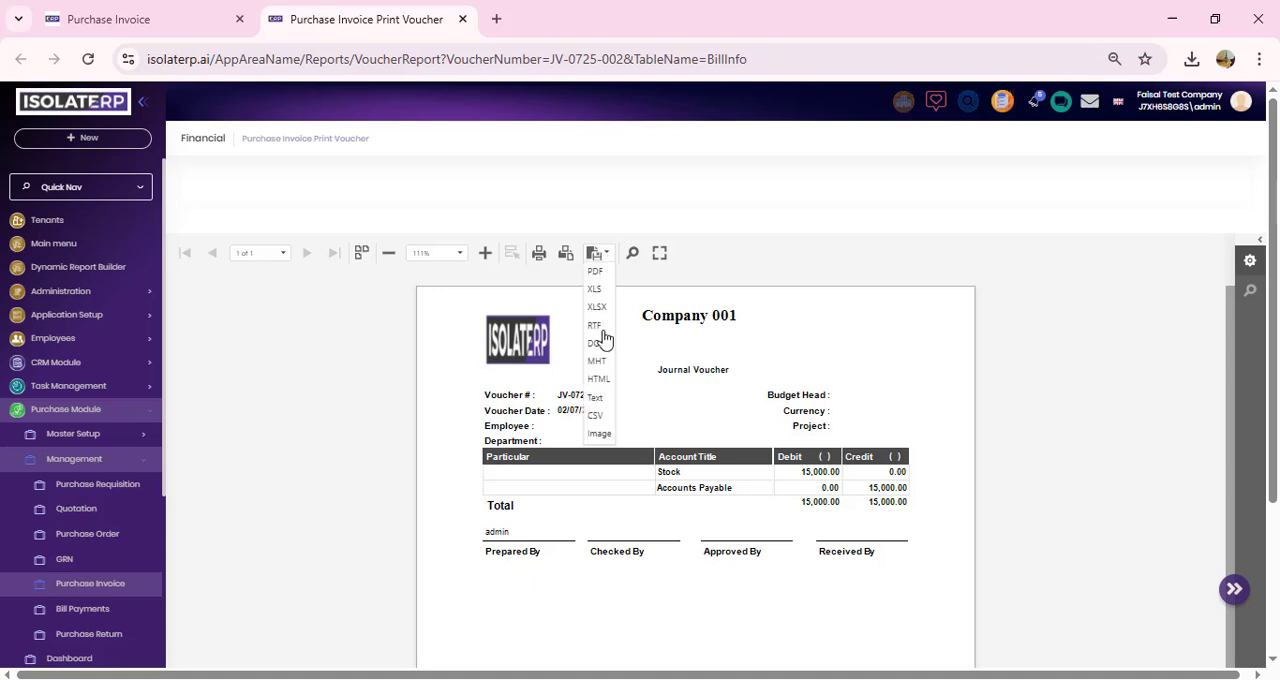
key("ctrl+w")
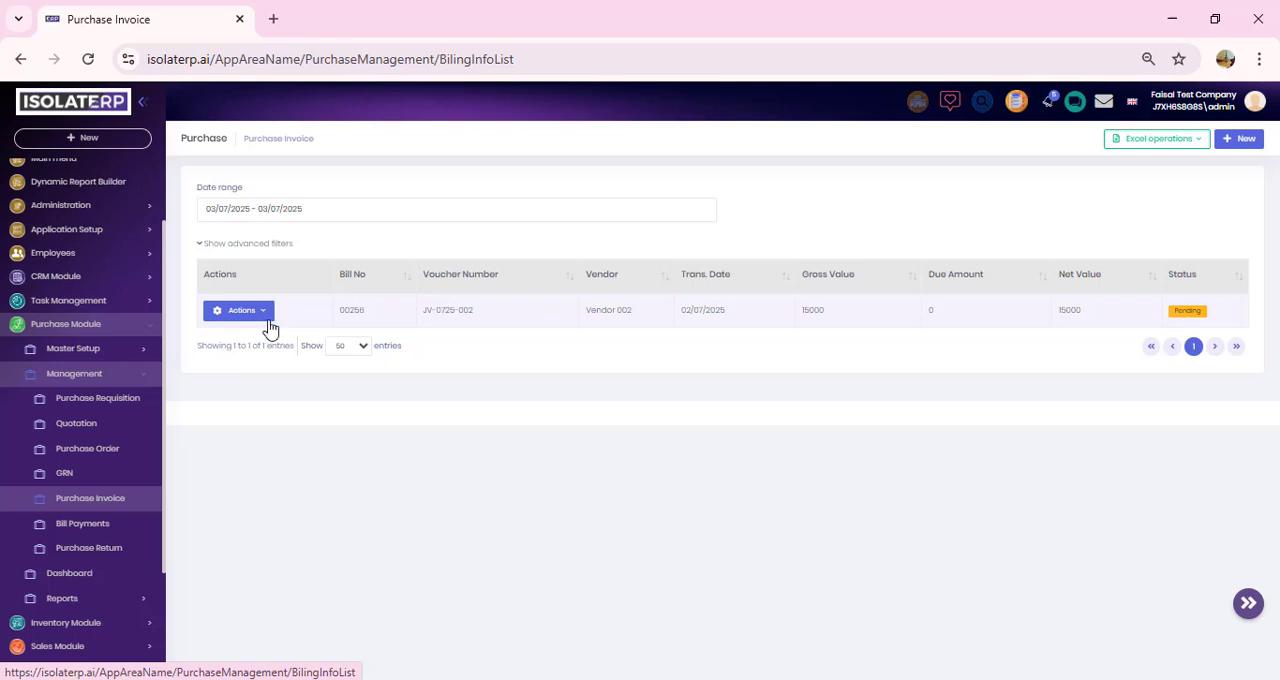
left_click(262, 312)
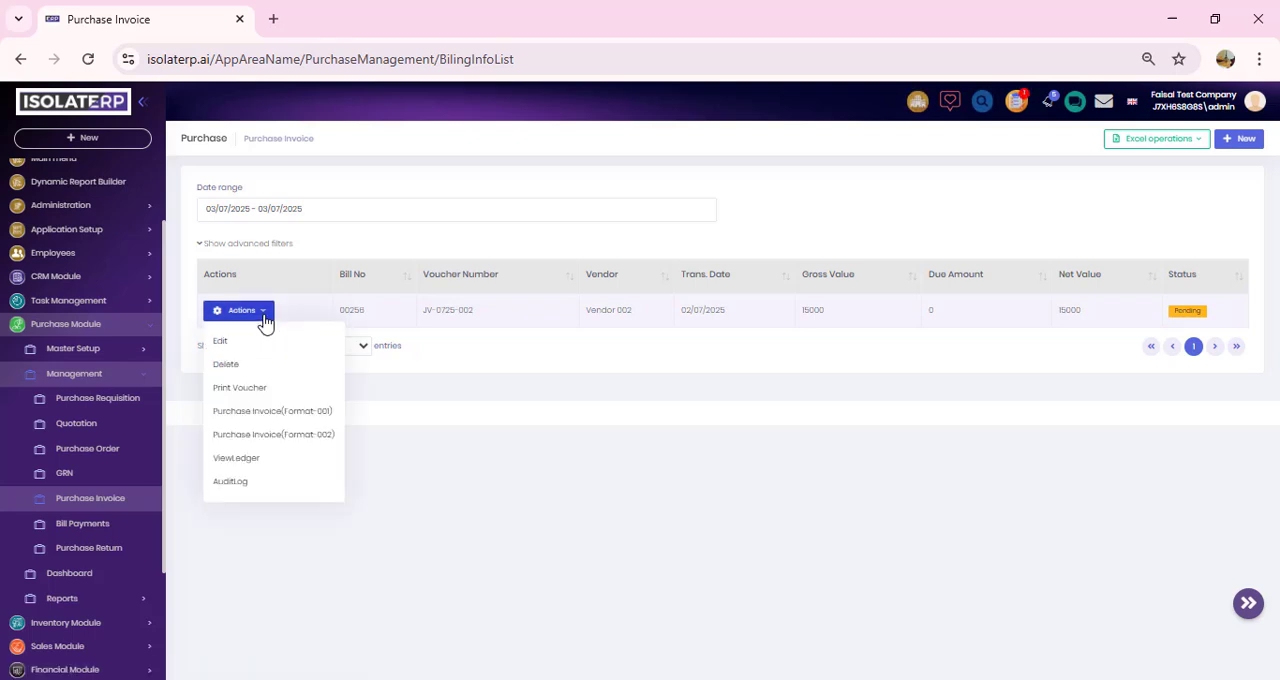
left_click(275, 565)
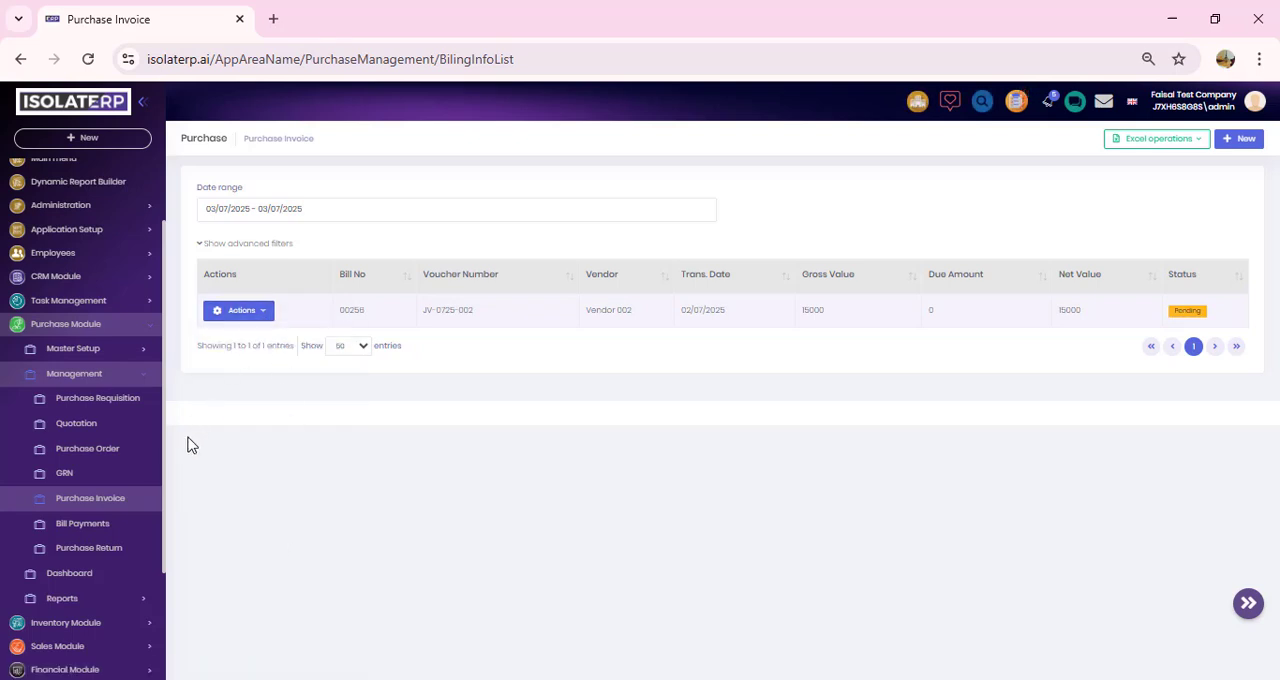
Step: Start a new bill payment for Vendor 002
left_click(107, 530)
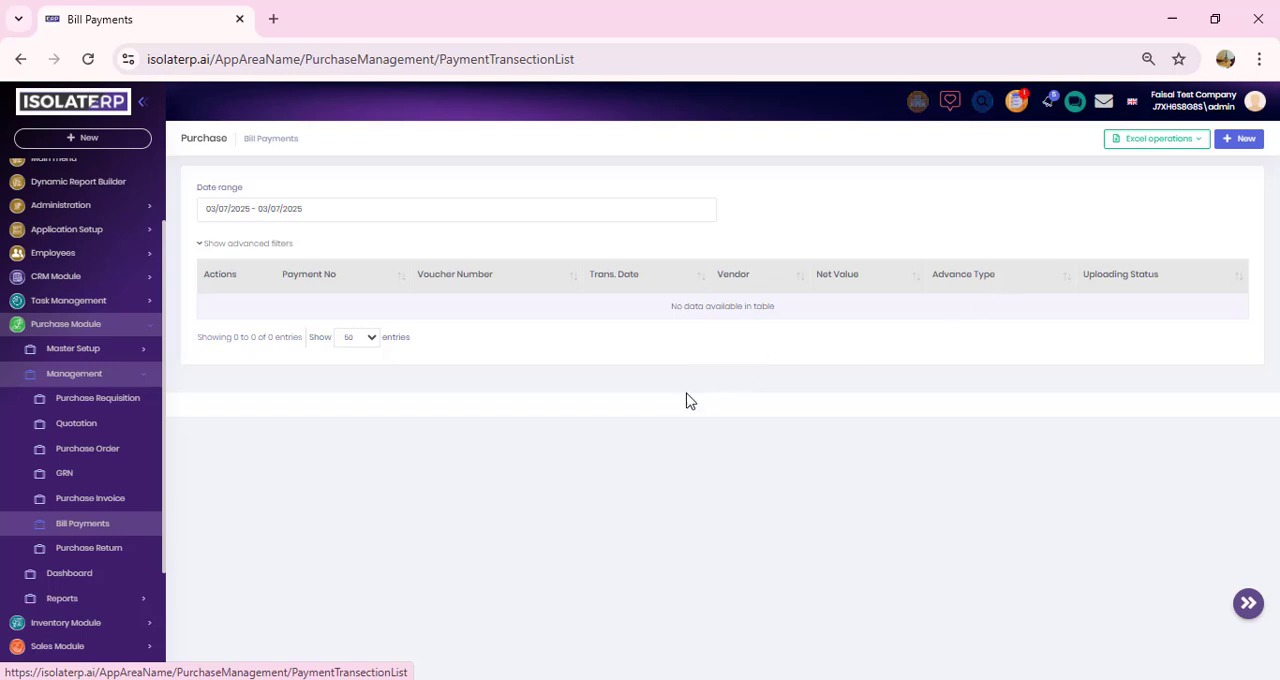
left_click(1245, 140)
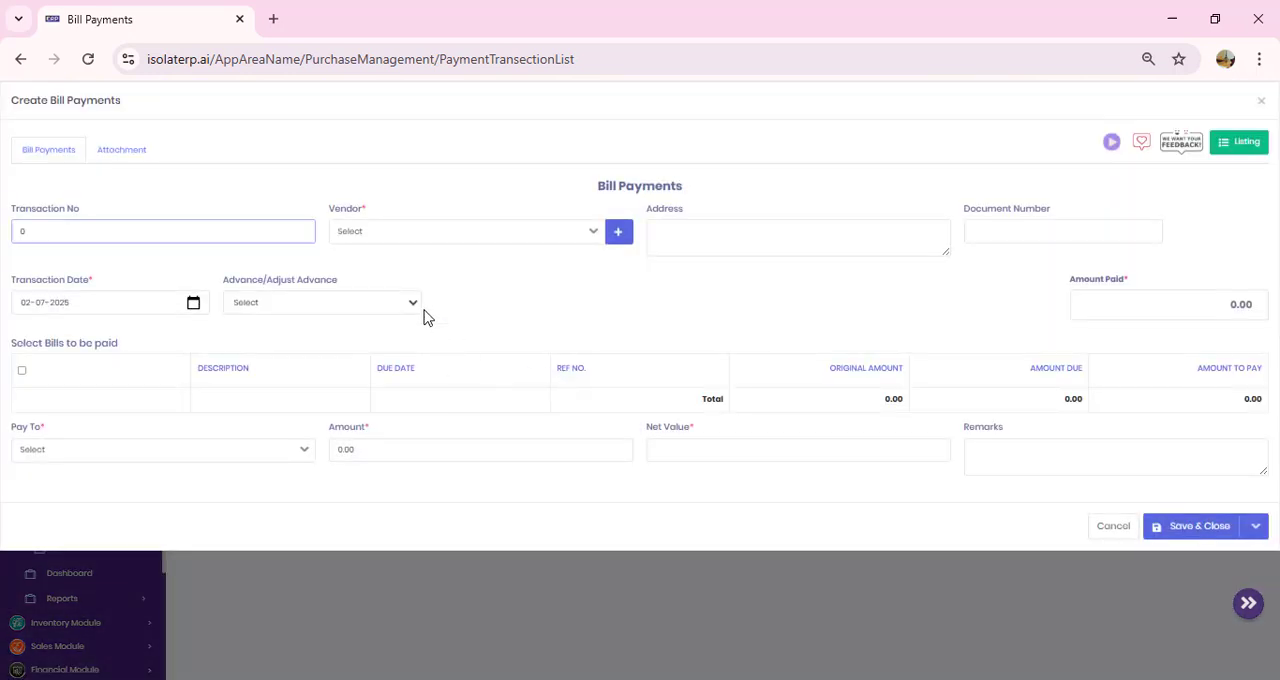
left_click(497, 236)
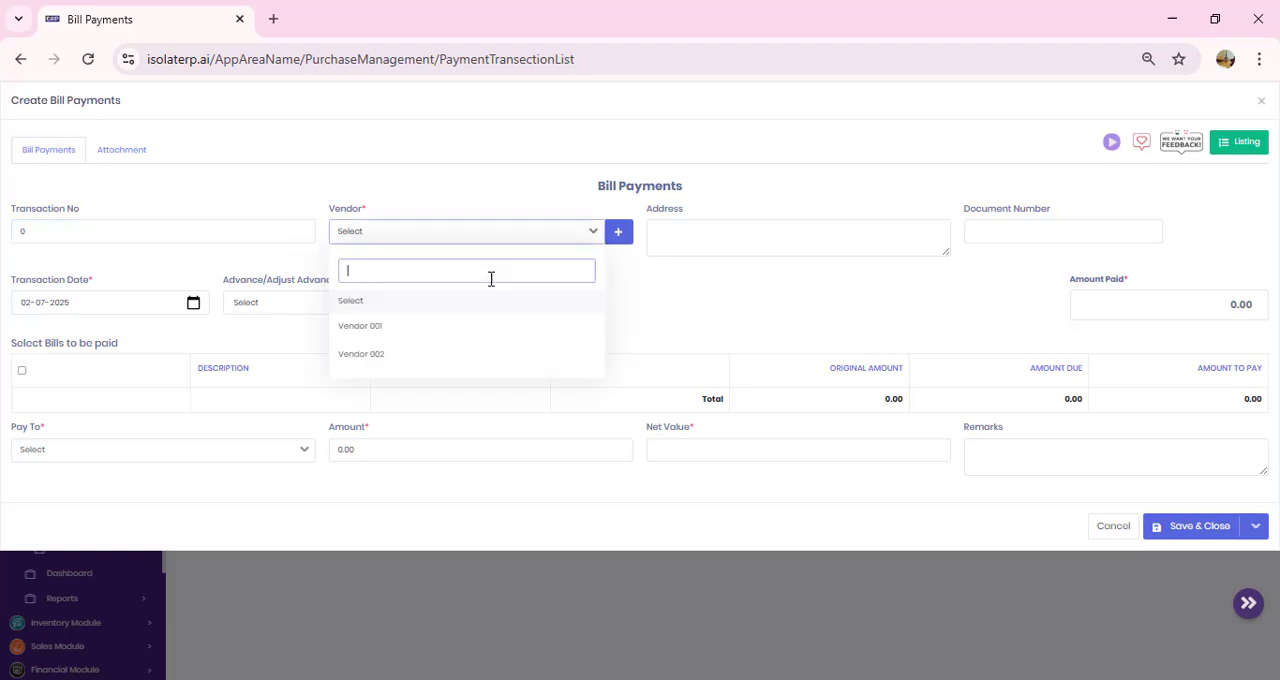
left_click(463, 355)
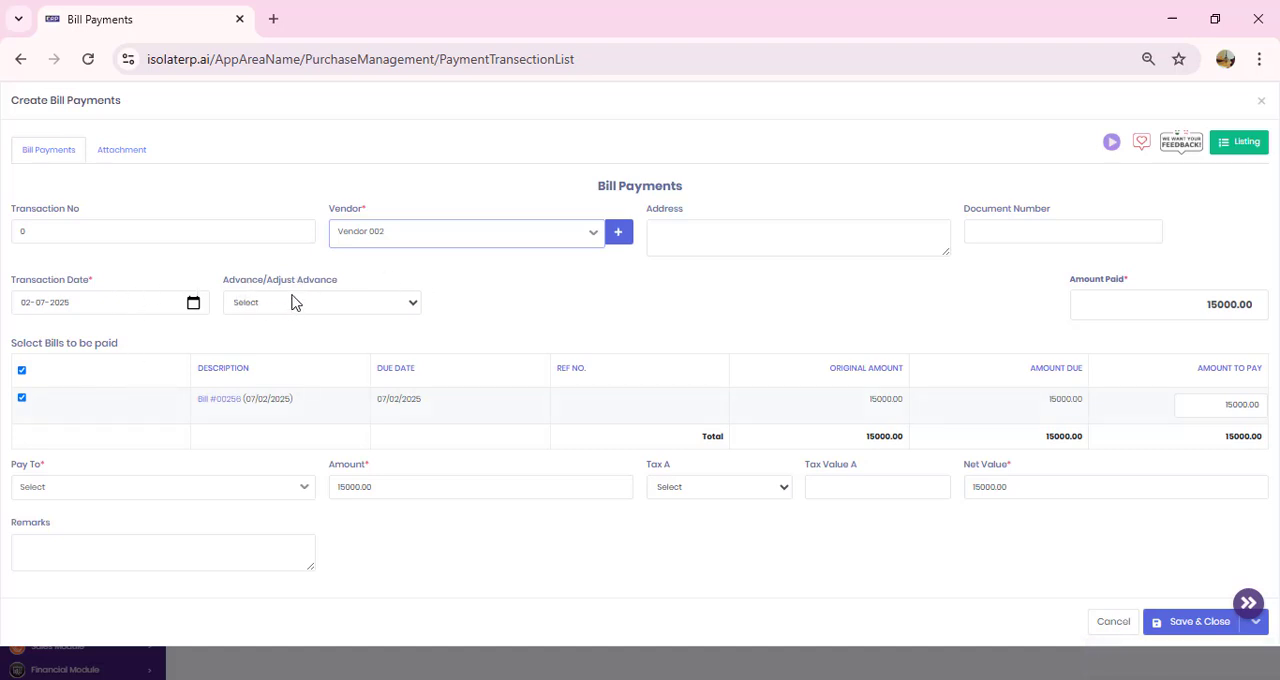
Step: Set the bill payment's Pay To account to 10000 - Cash In Hand, and save and close the payment
left_click(413, 306)
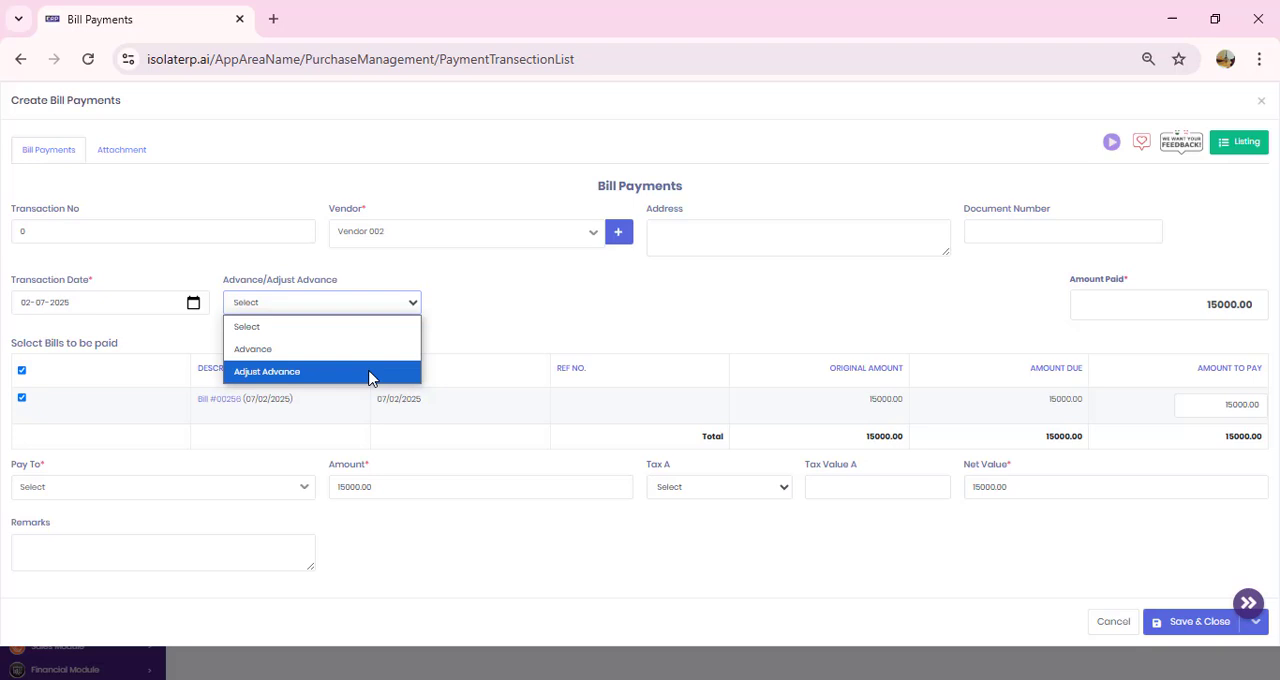
left_click(509, 308)
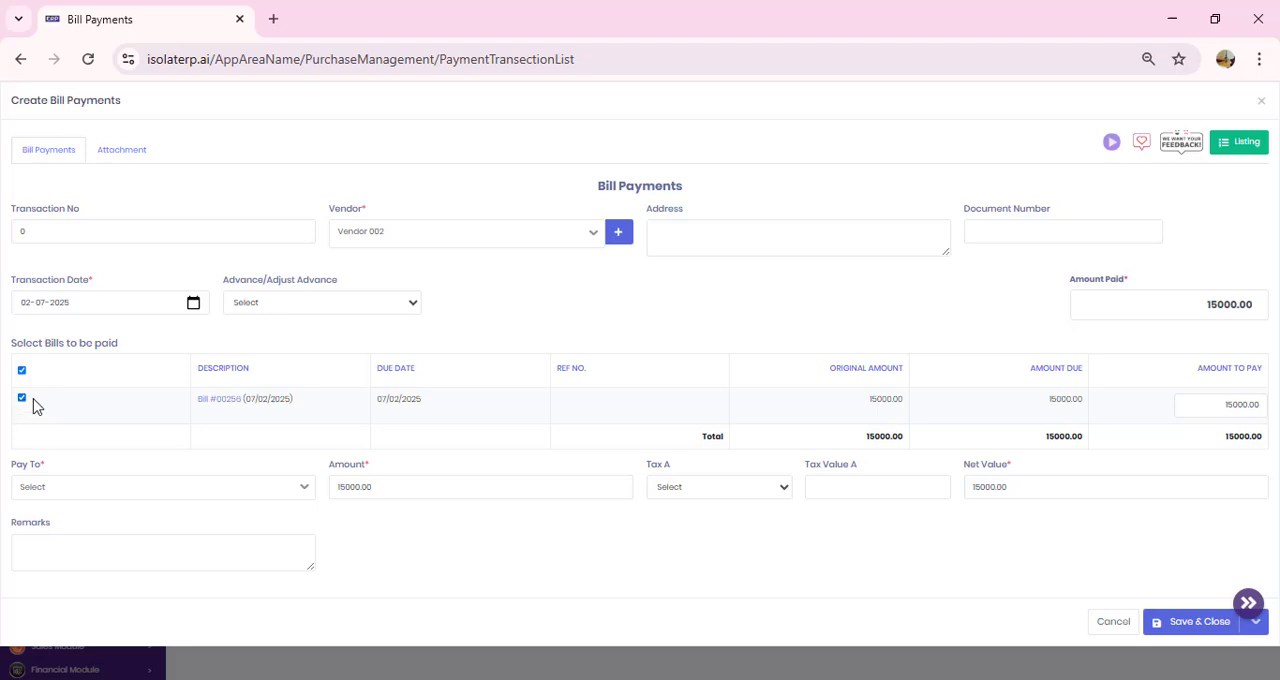
left_click(1201, 303)
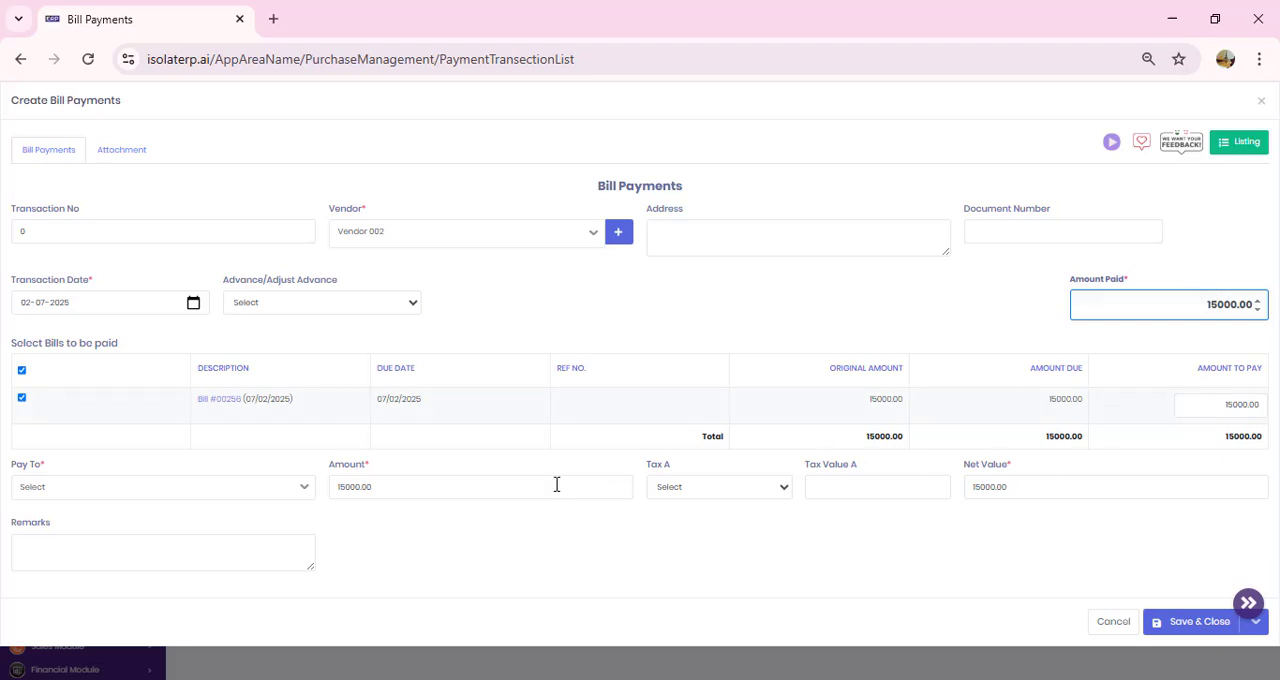
left_click(305, 492)
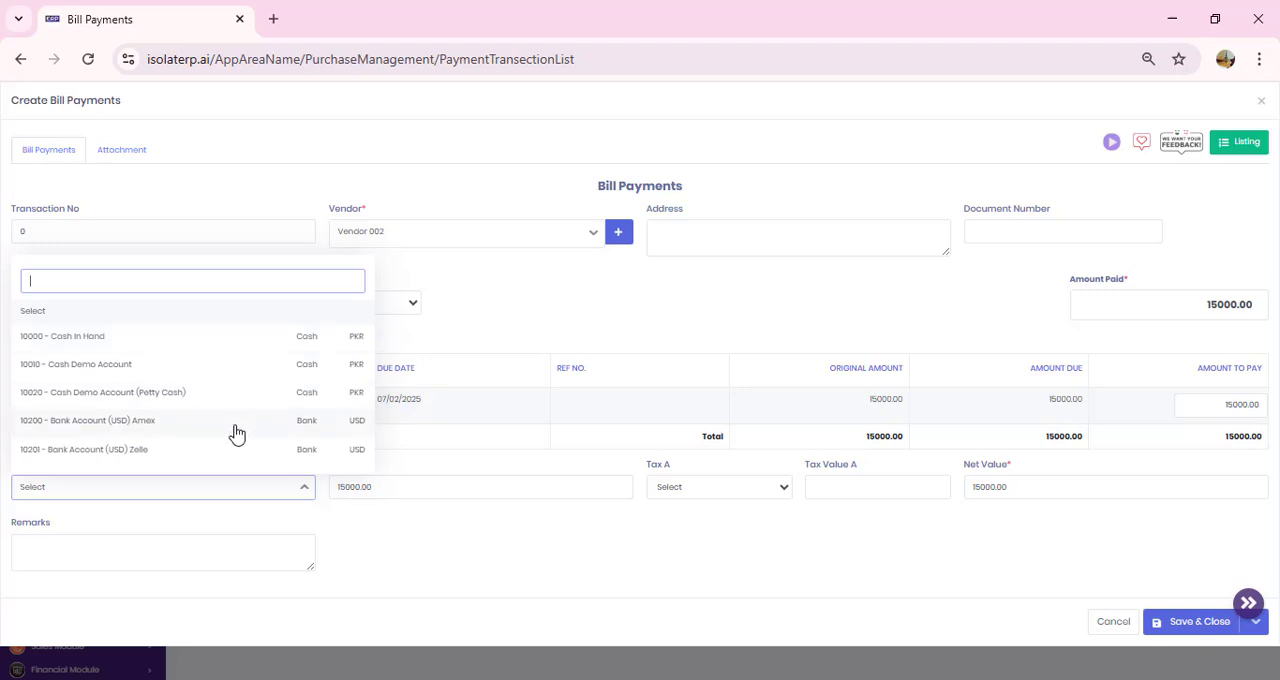
left_click(247, 346)
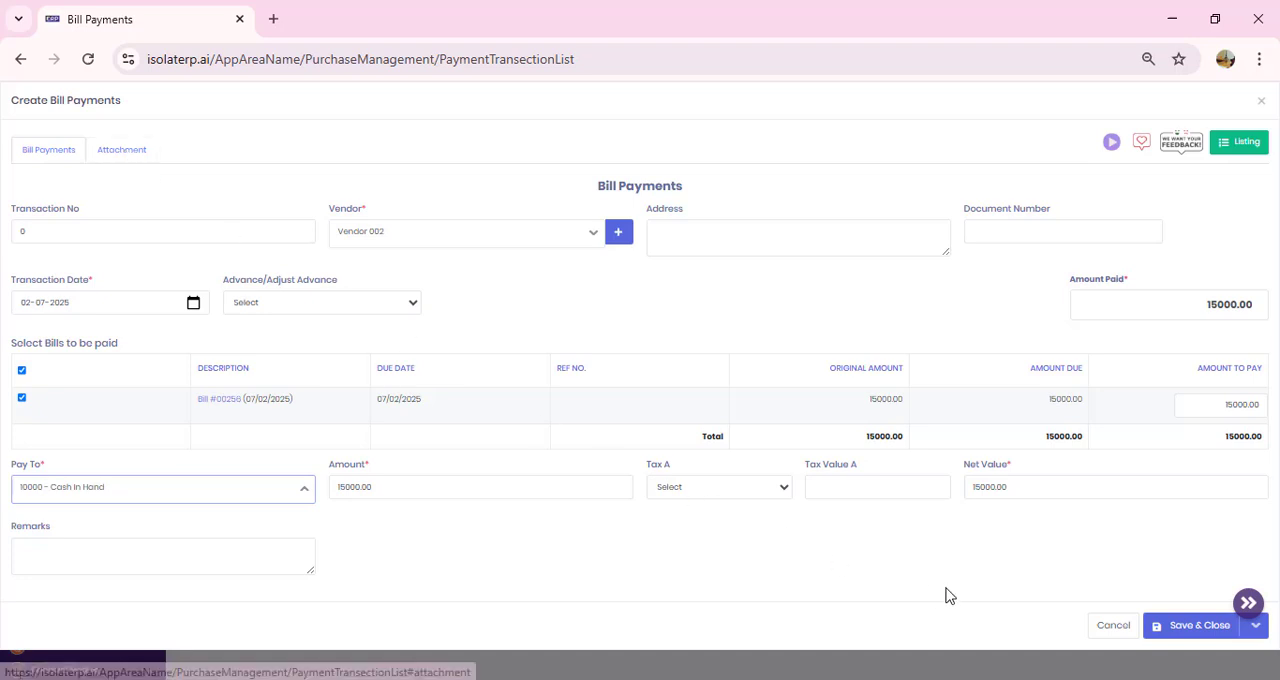
left_click(1189, 630)
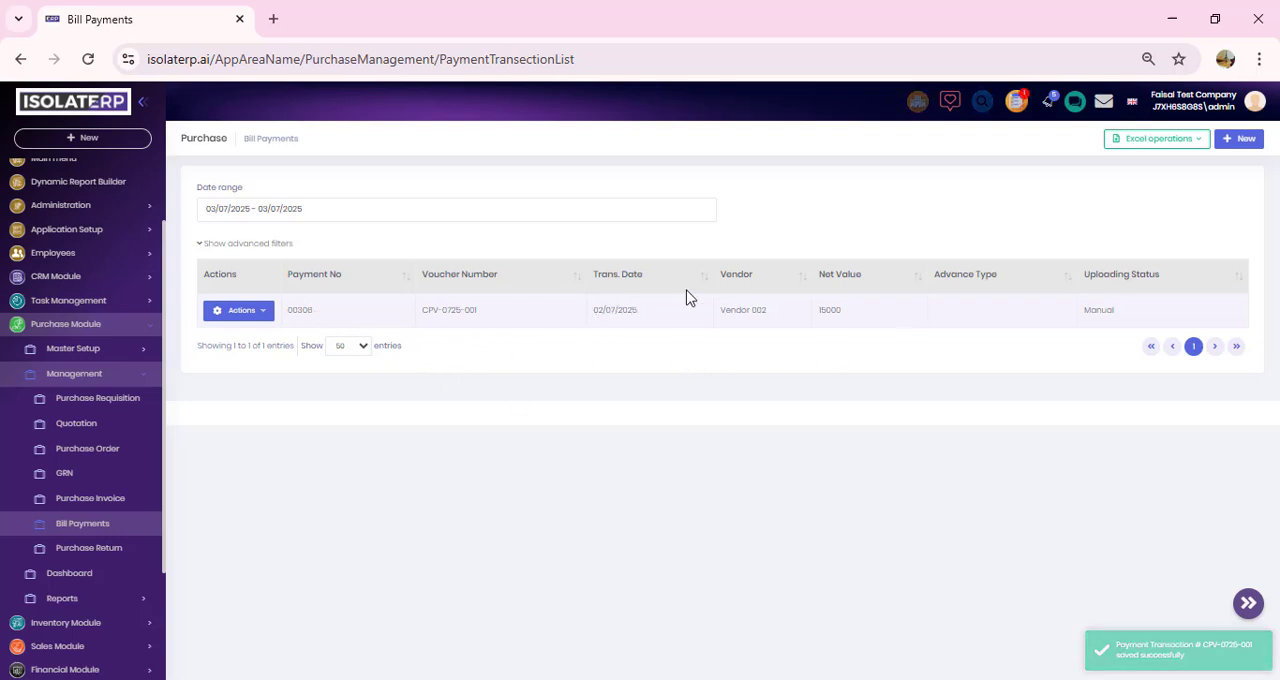
Step: Start a new purchase return for Vendor 002
left_click(119, 553)
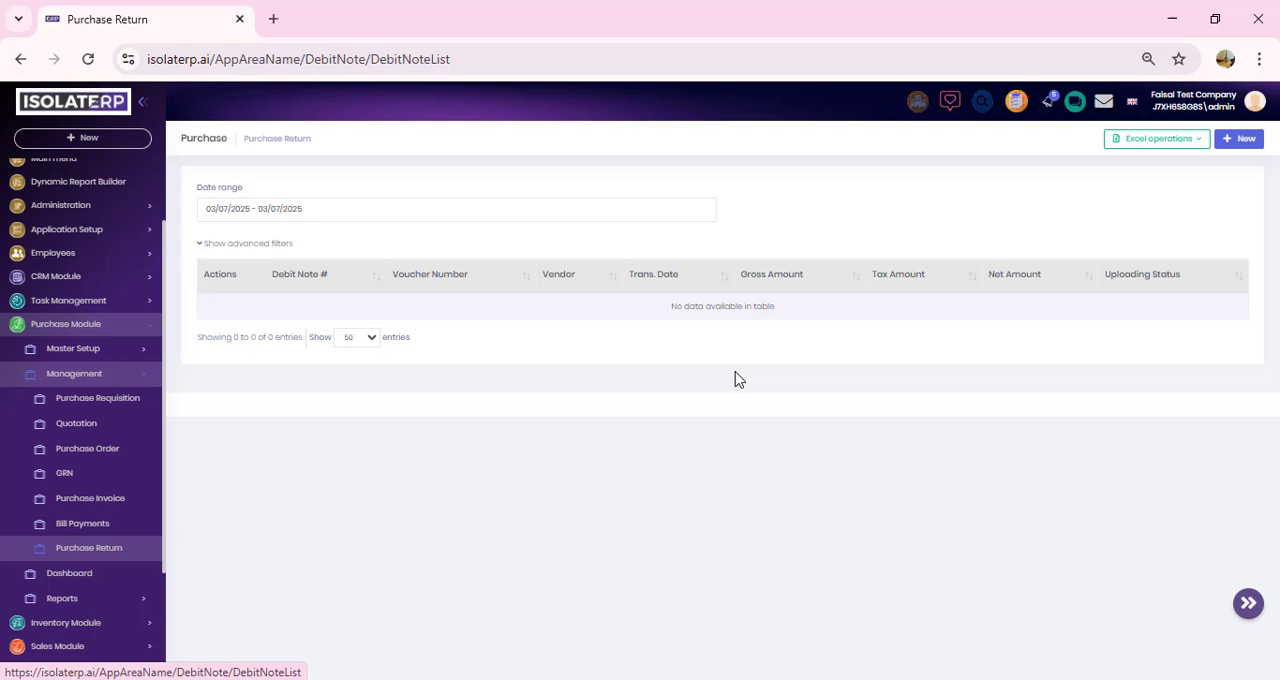
left_click(1238, 142)
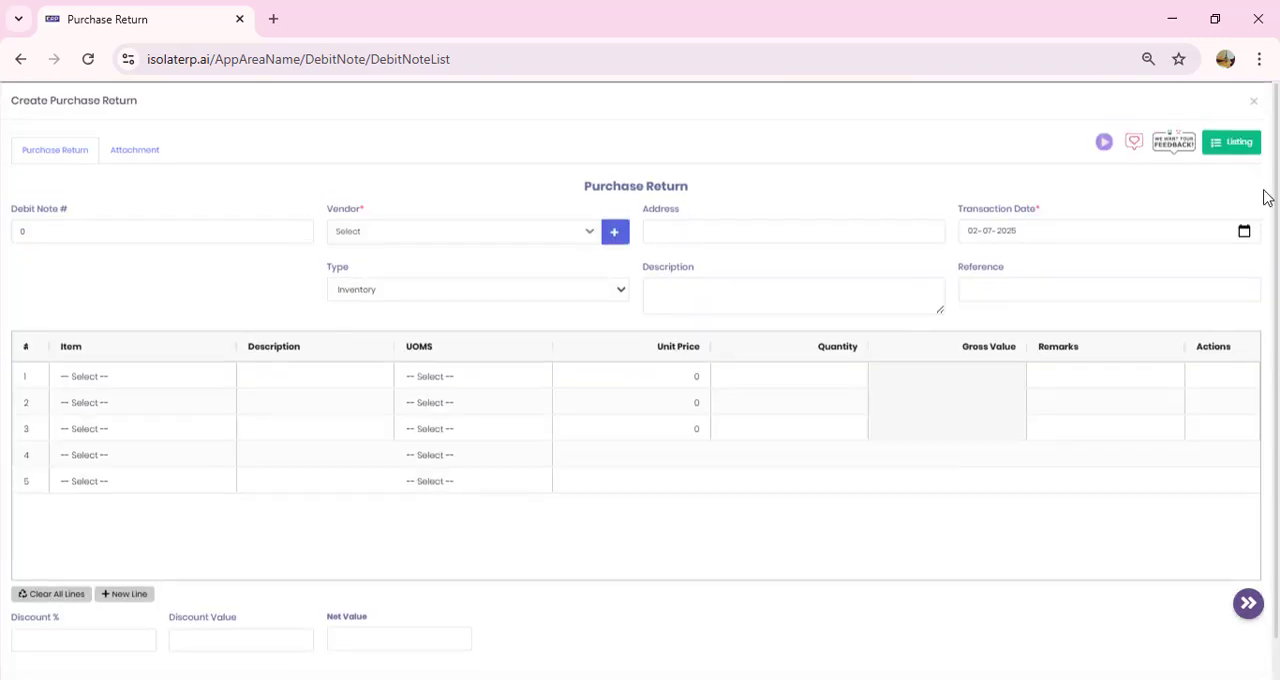
left_click(495, 232)
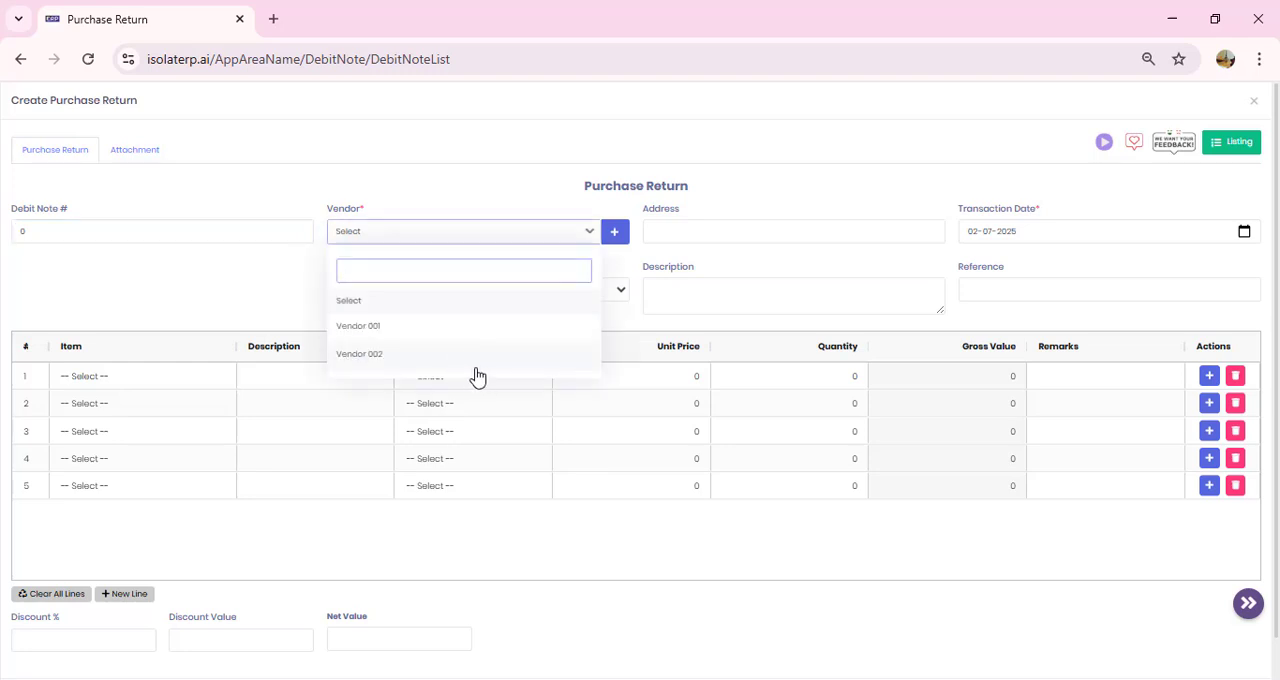
left_click(568, 360)
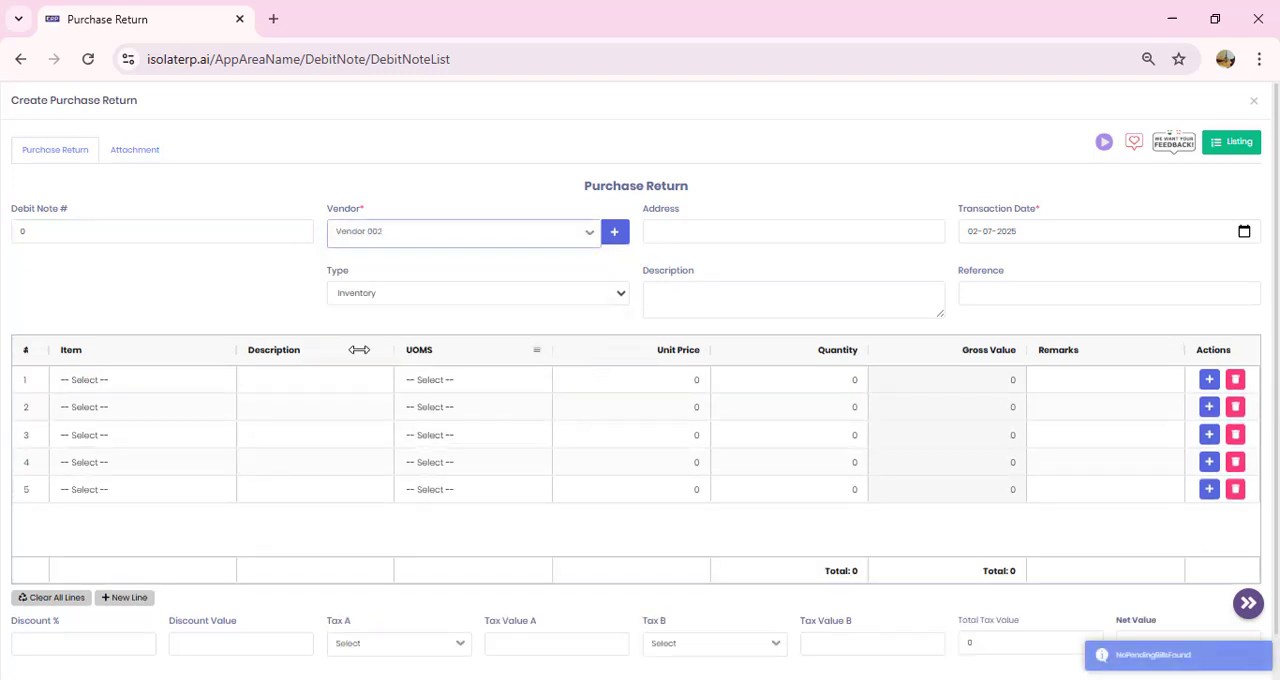
Step: Add Laptop Charger to the return's first line with unit price 3000 and quantity 2, and save and close the return
left_click(181, 384)
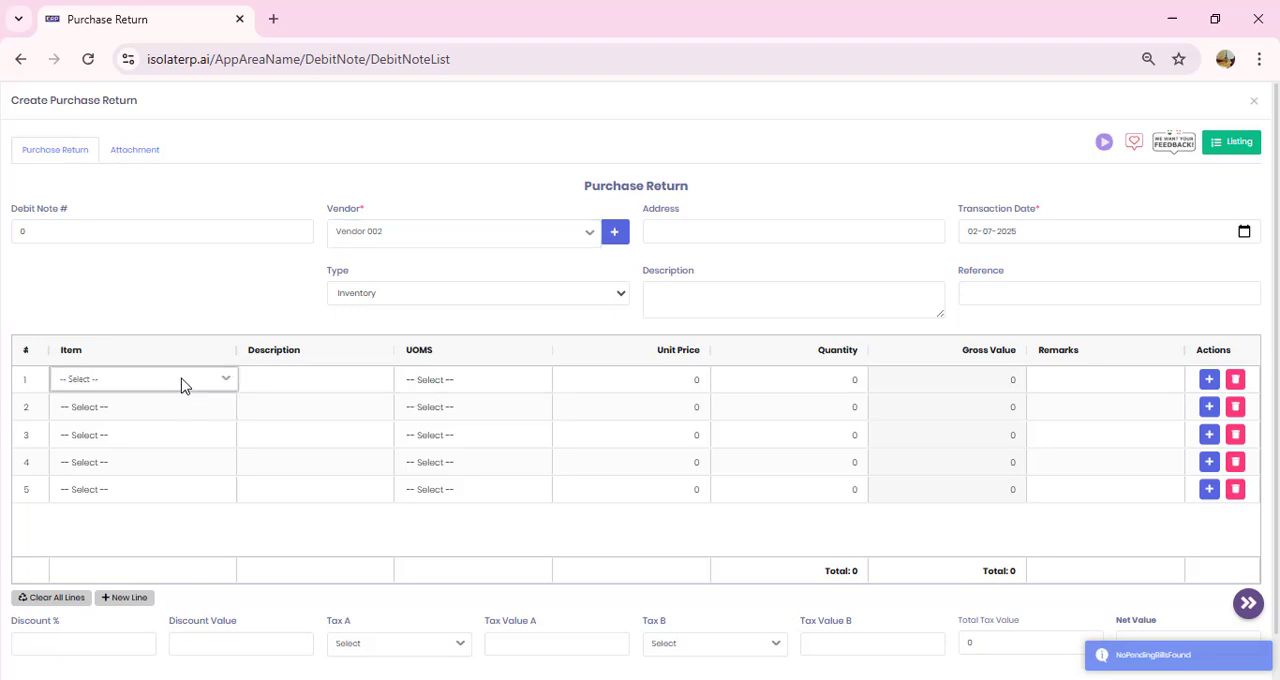
left_click(181, 381)
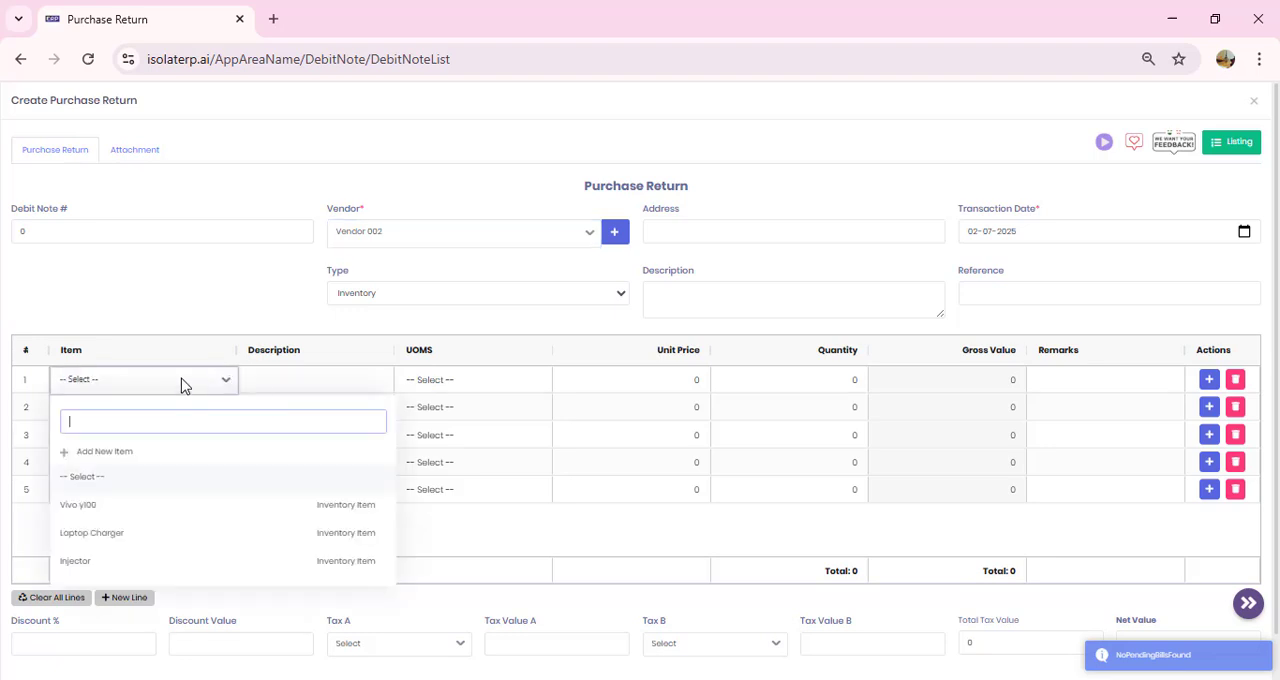
left_click(194, 537)
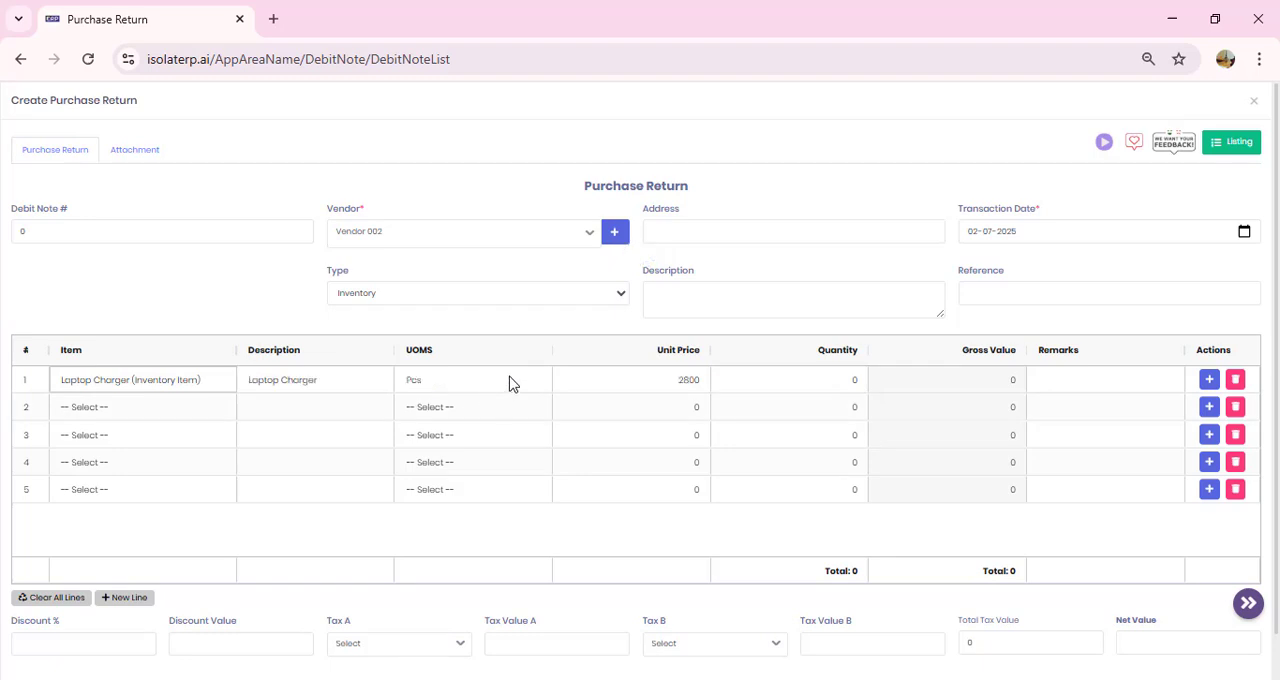
left_click(670, 393)
type("3000")
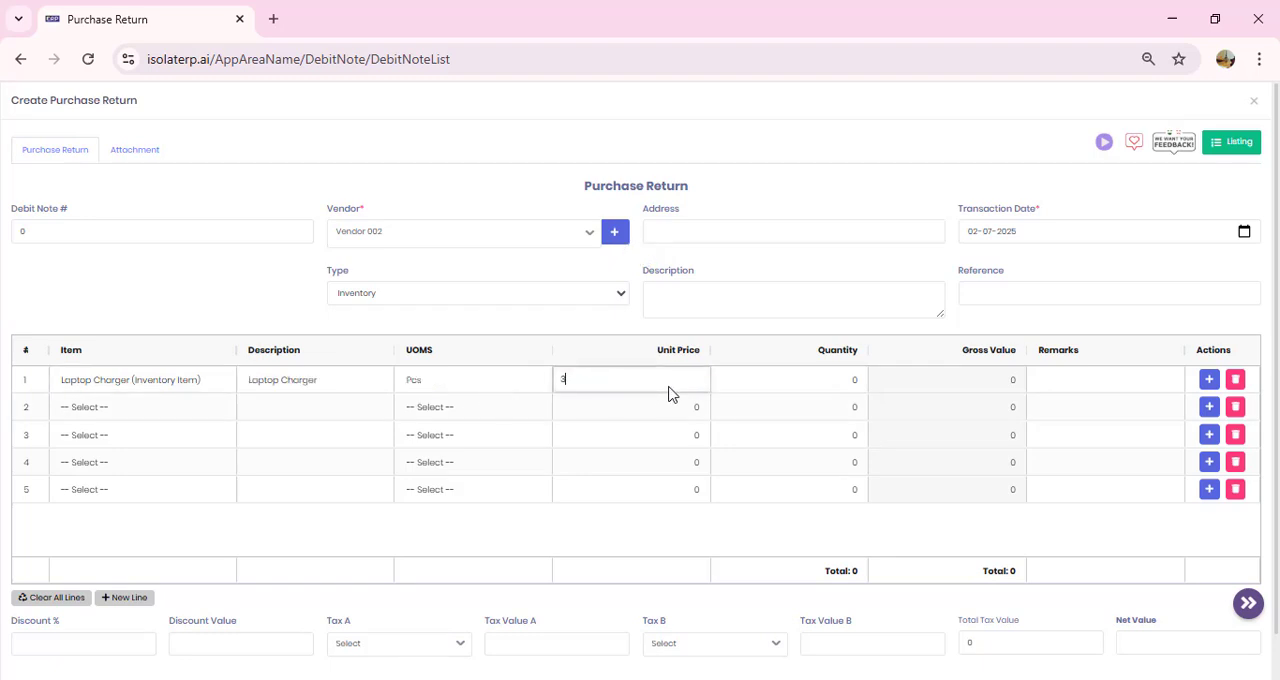
left_click(823, 379)
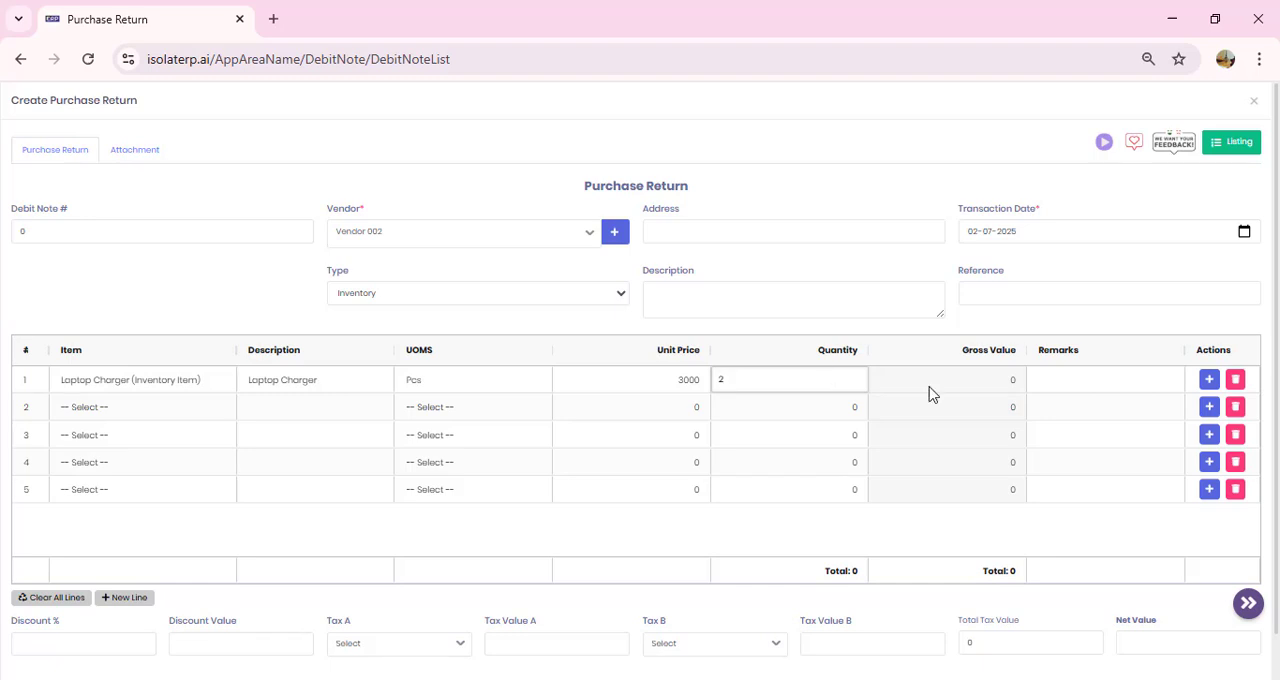
left_click(982, 390)
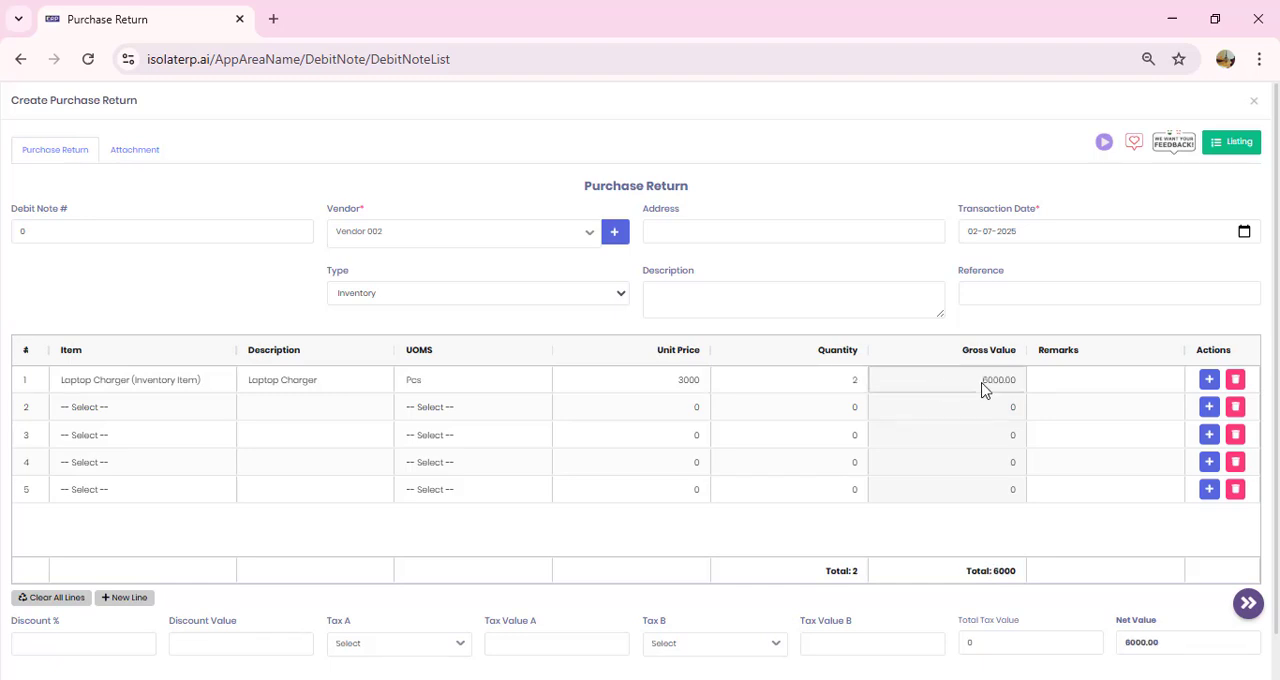
scroll(912, 628, "down", 1)
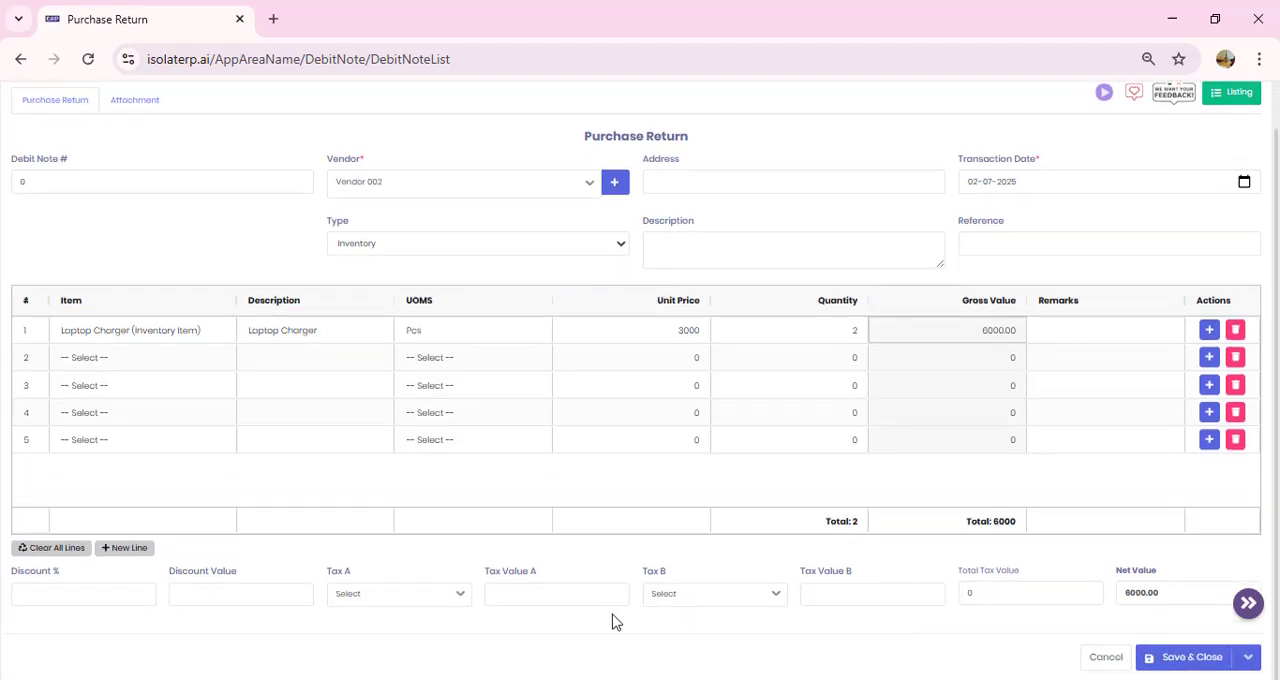
left_click(1198, 658)
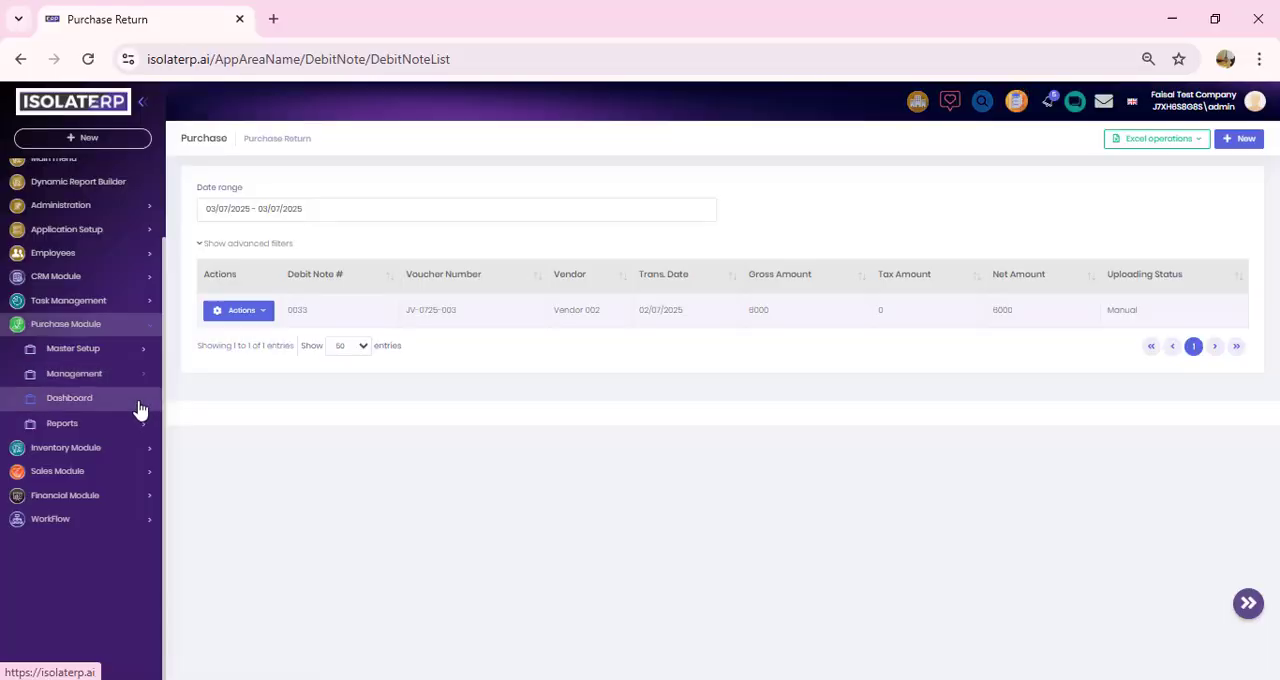
Step: Open the Purchase Module's Vendor Balance Summary and Vendor Balance Detail reports in separate new browser tabs
left_click(148, 430)
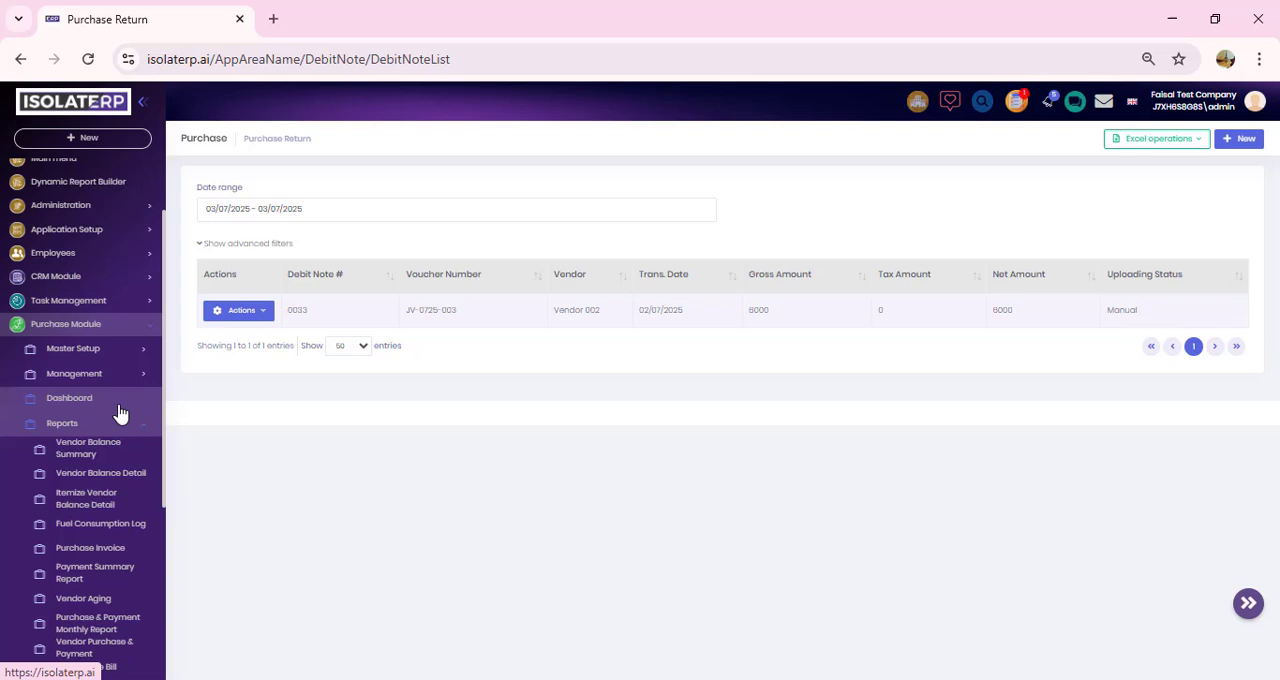
right_click(98, 454)
left_click(131, 472)
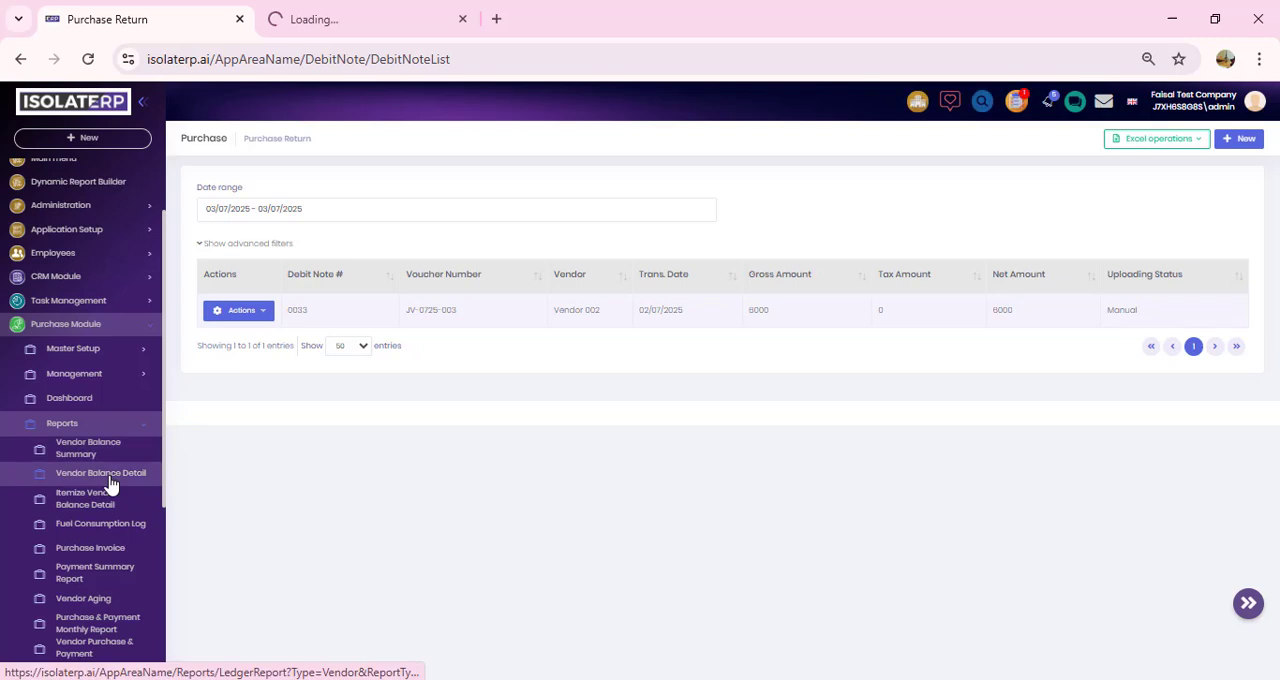
right_click(110, 483)
left_click(197, 297)
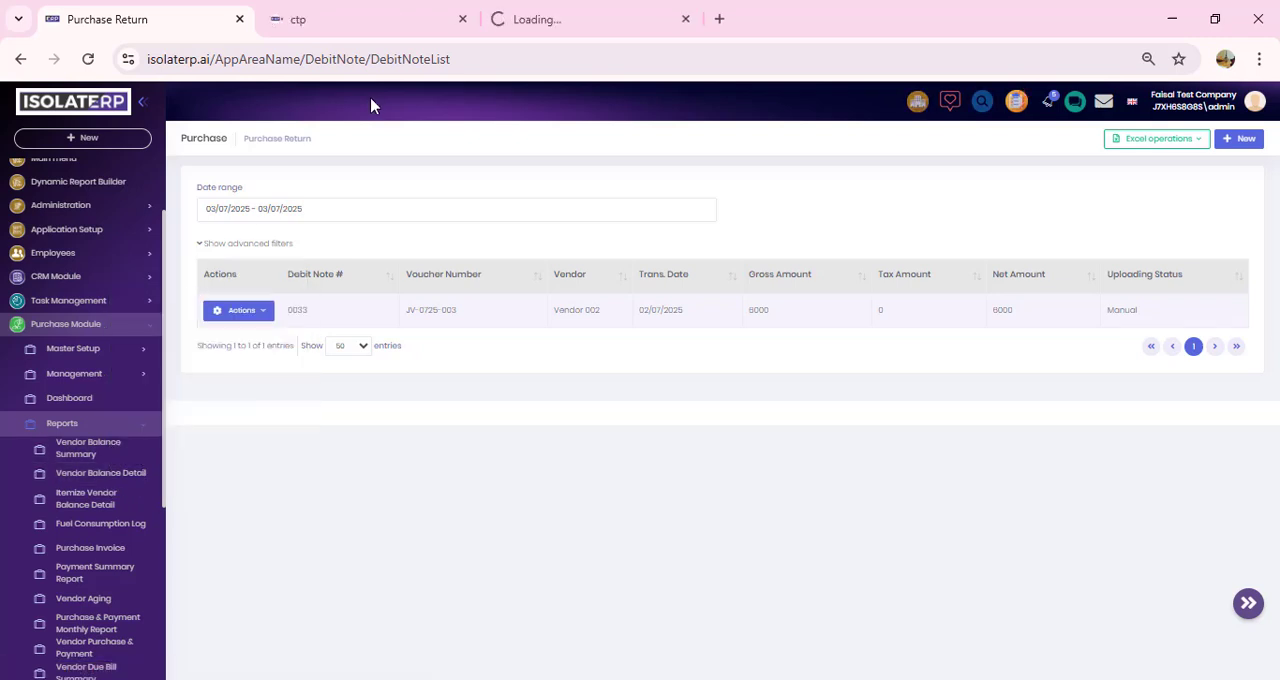
Step: Run the Vendor Balance Summary report as on 03-07-2025 without choosing a specific vendor or category
left_click(375, 18)
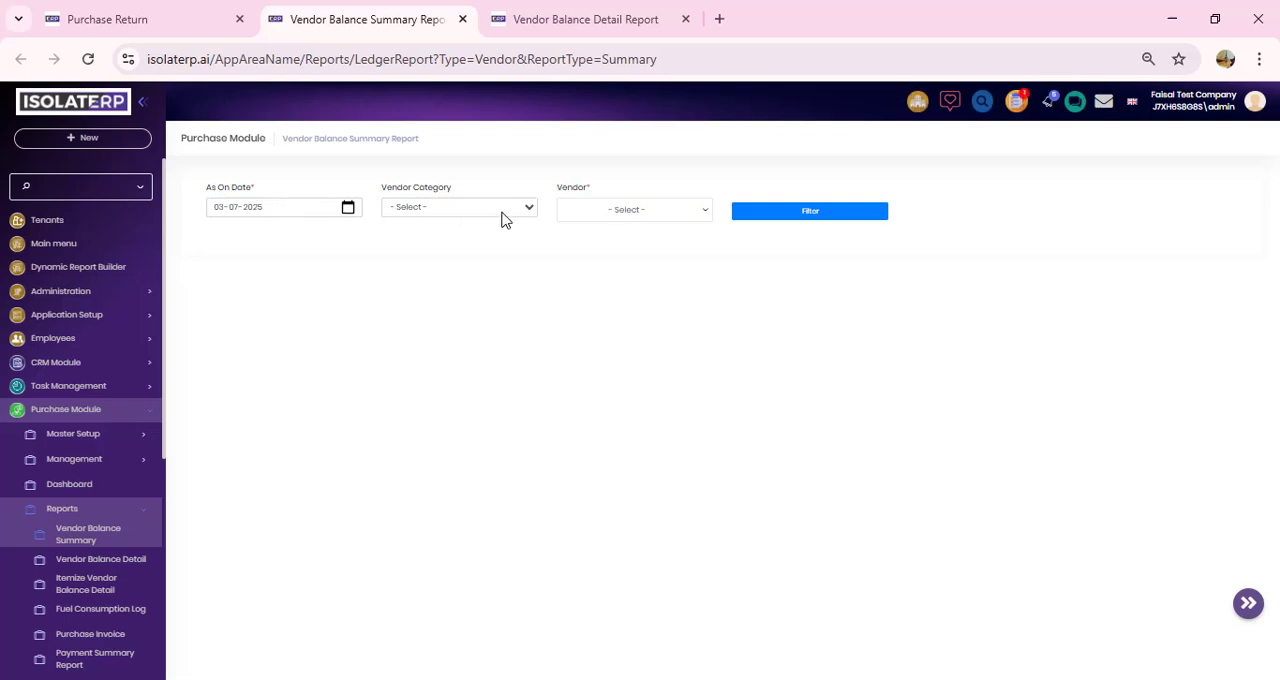
left_click(672, 216)
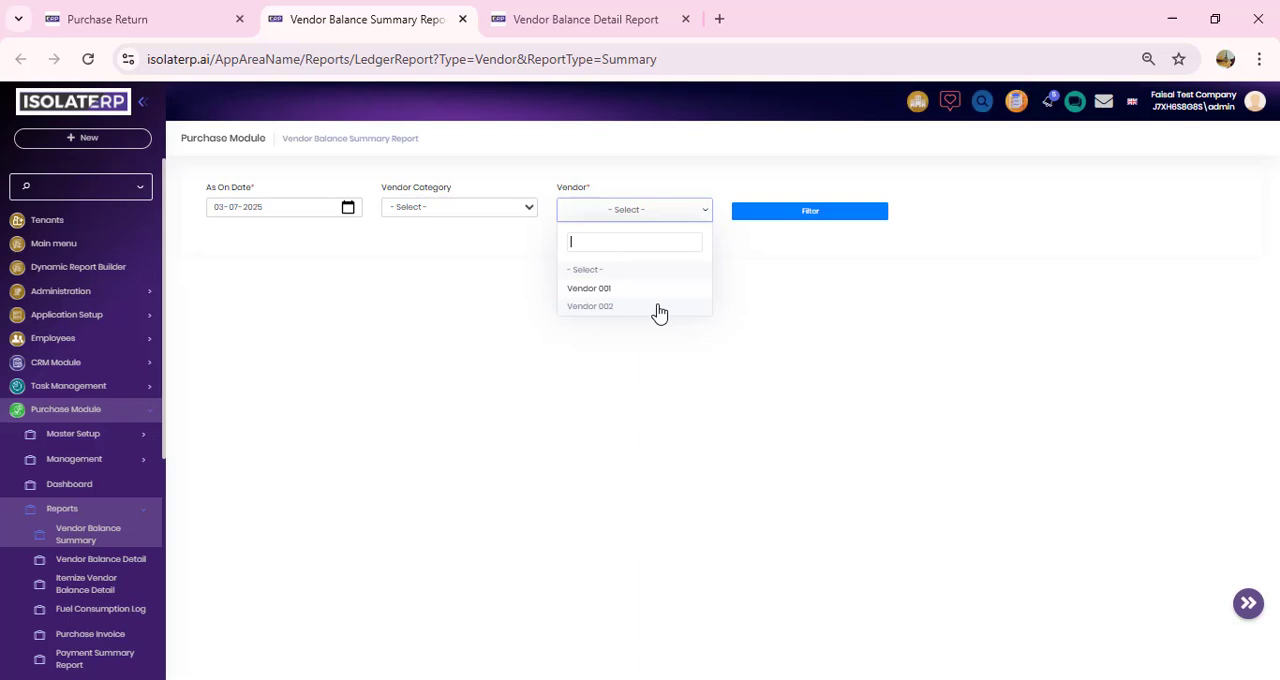
left_click(796, 284)
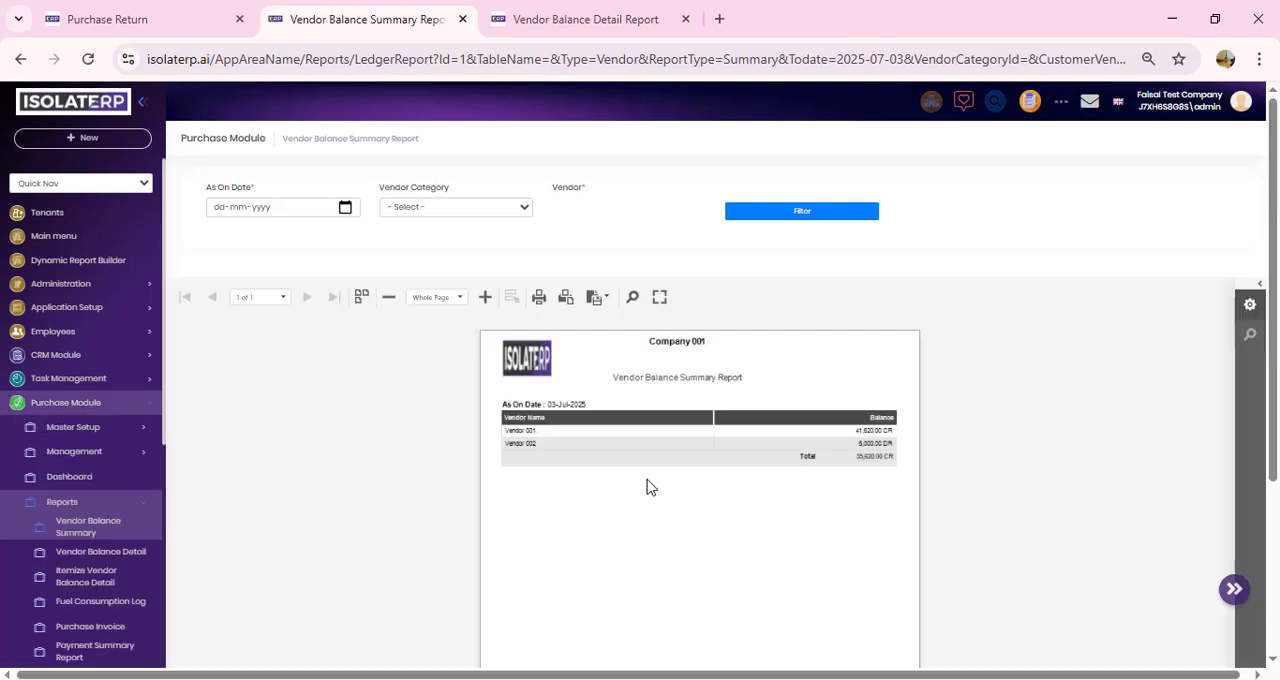
Step: Examine the vendor balances in the summary report at 136% zoom, and close the report
left_click(484, 302)
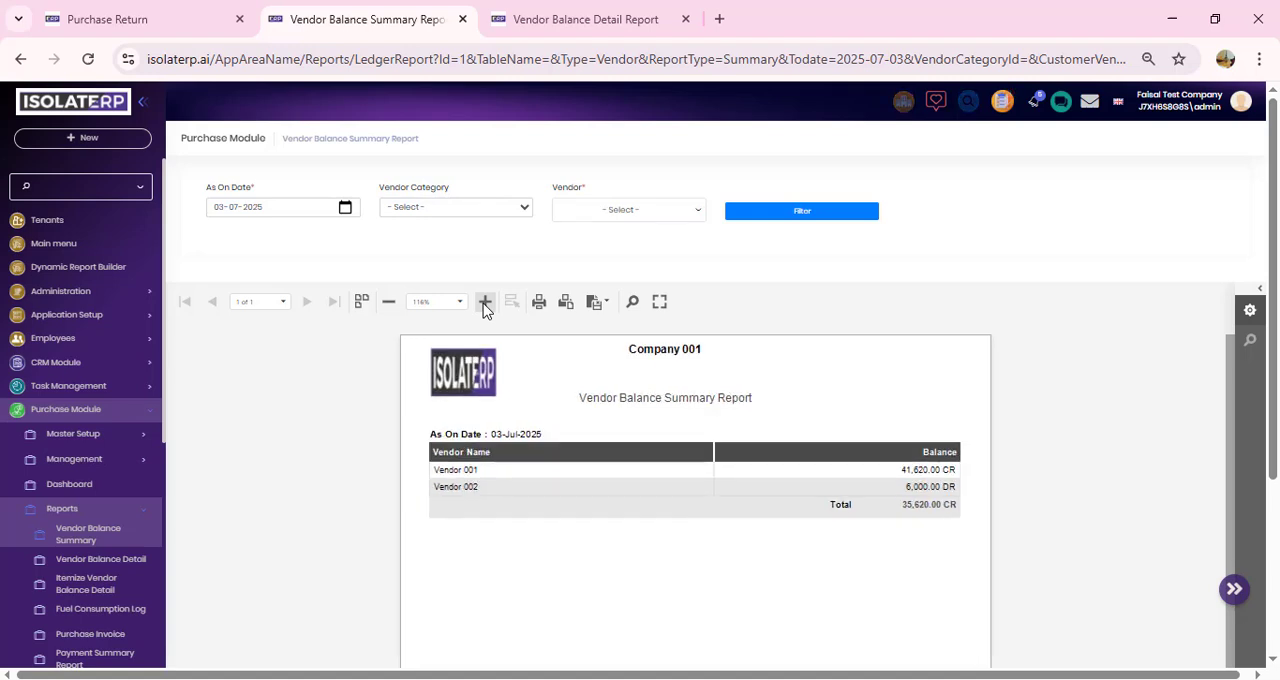
left_click(484, 302)
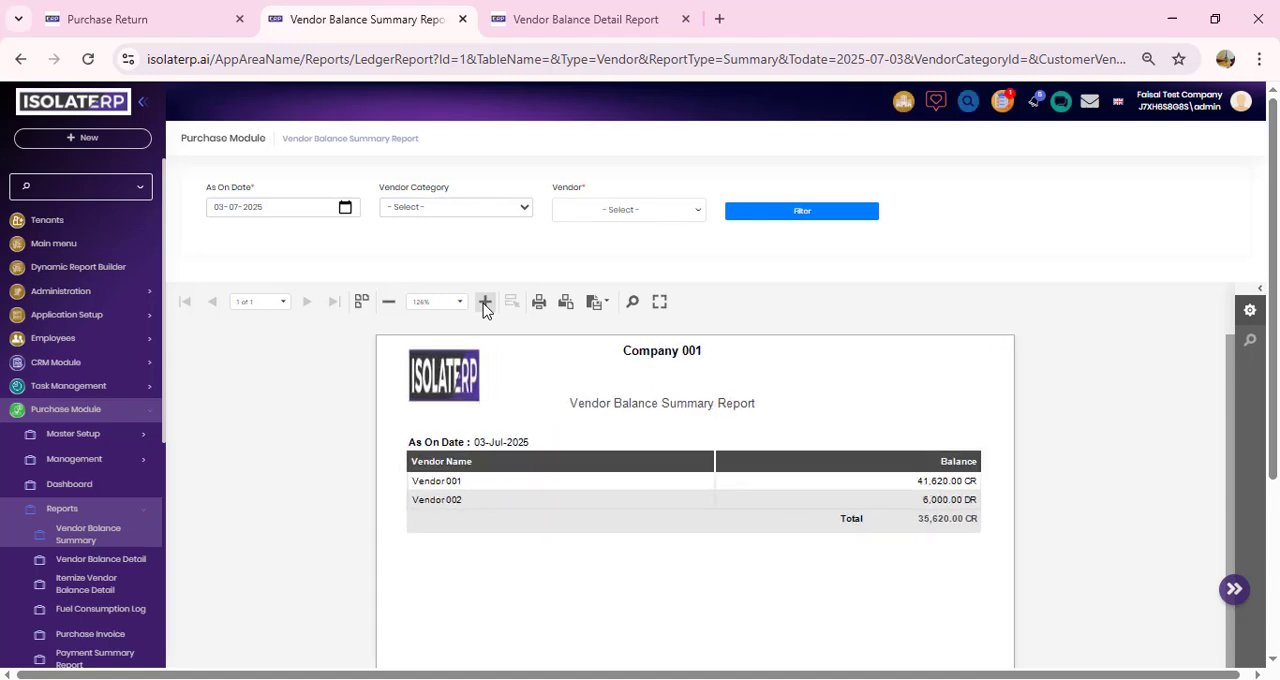
left_click(484, 302)
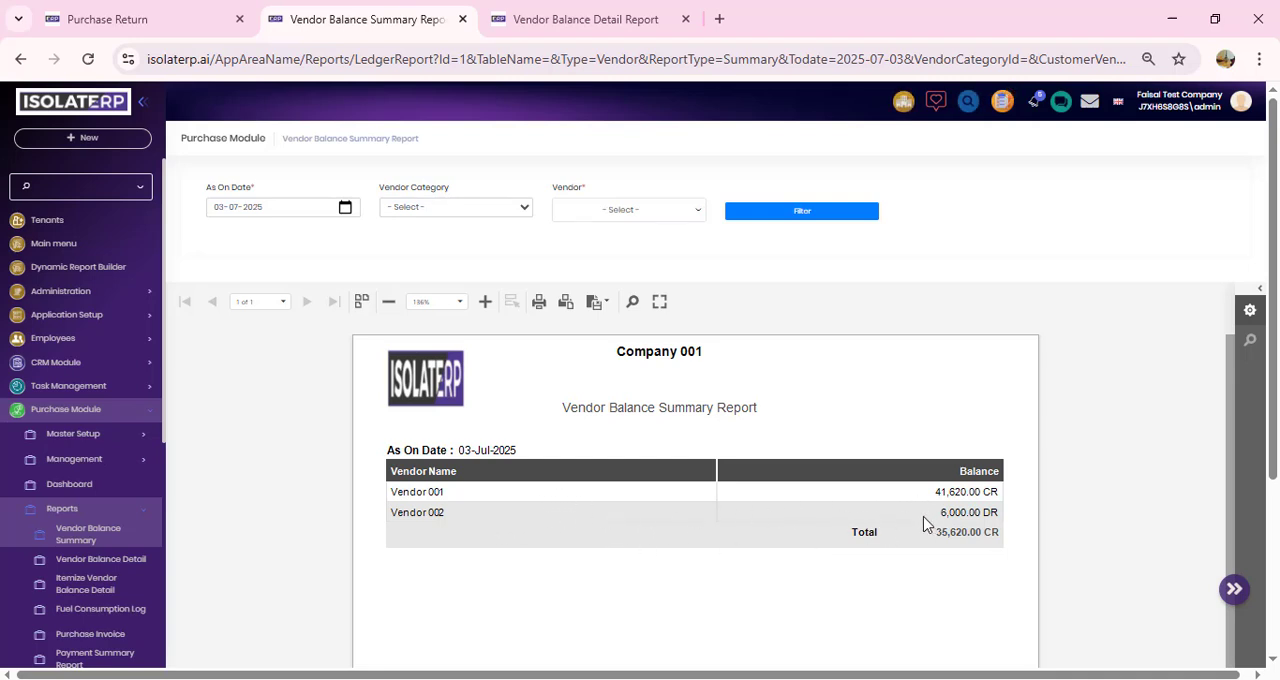
left_click(462, 20)
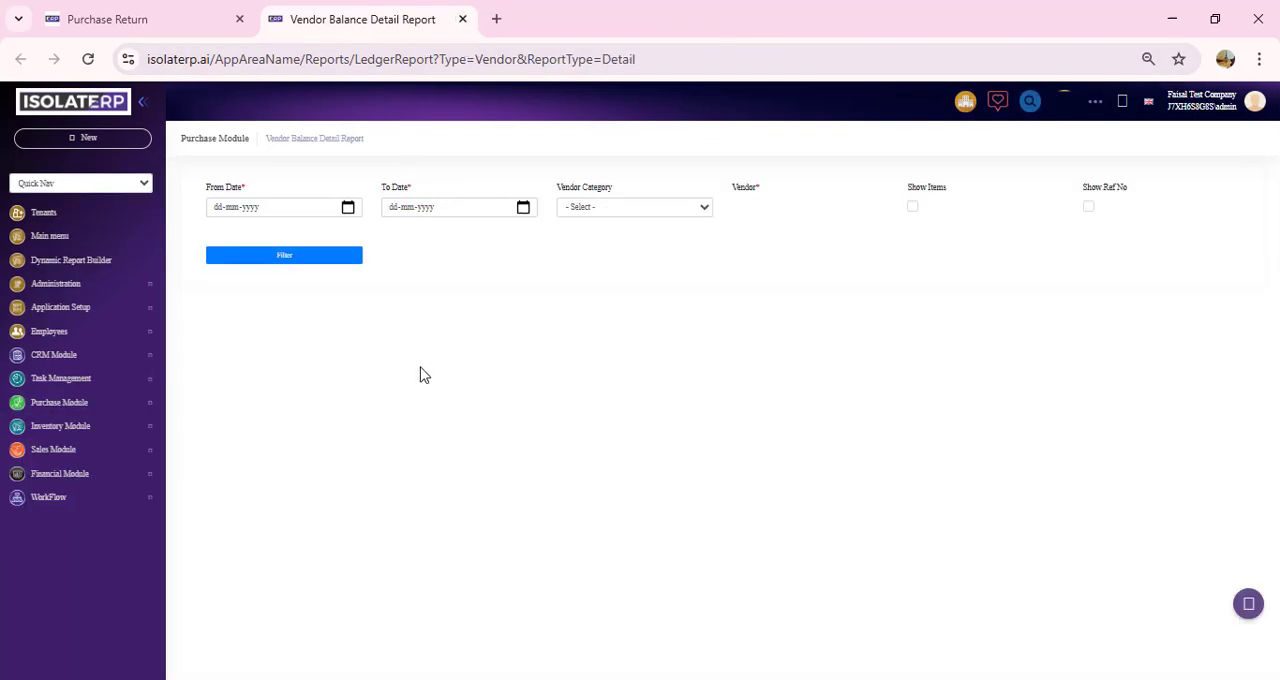
Step: Run the Vendor Balance Detail report from 01-05-2025 to 02-07-2025 without choosing a specific vendor or category
left_click(349, 208)
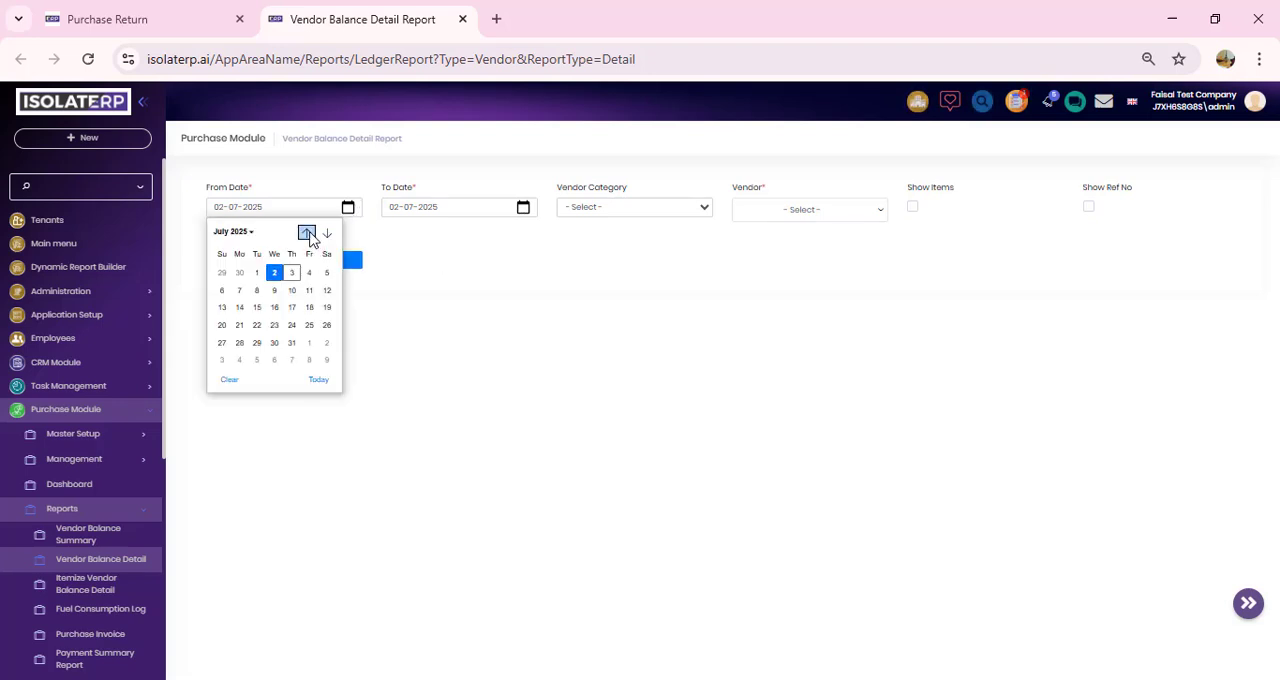
left_click(307, 233)
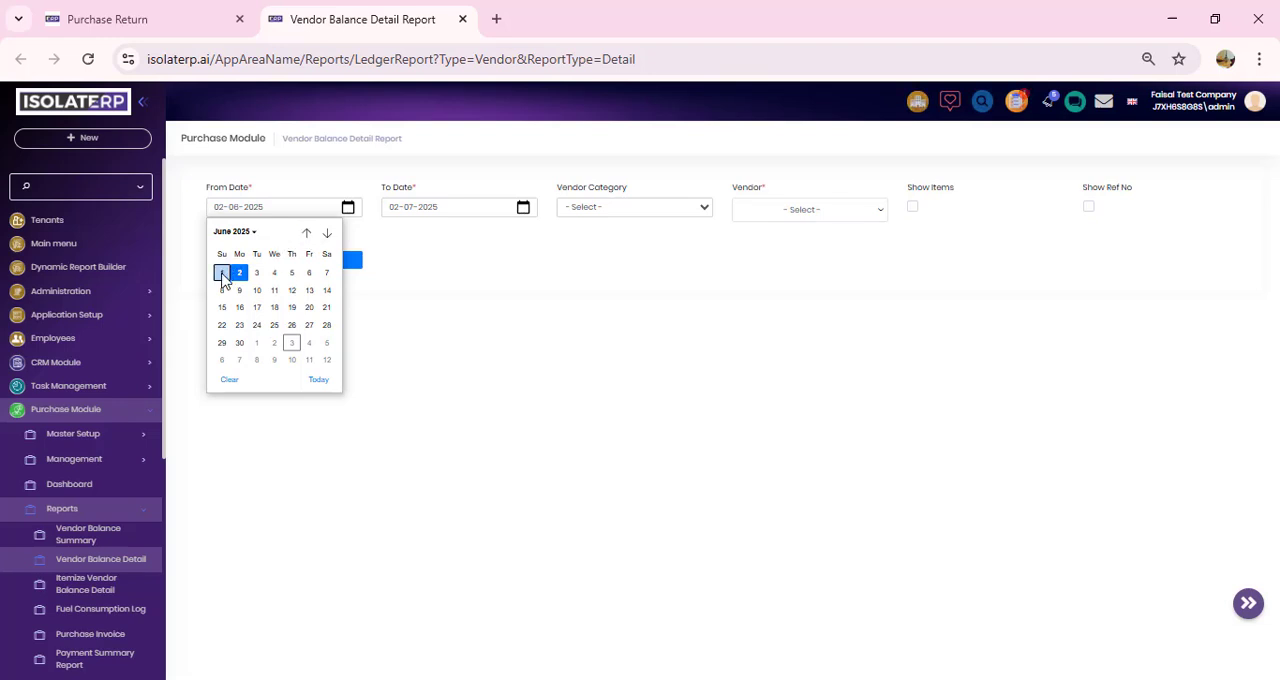
left_click(307, 233)
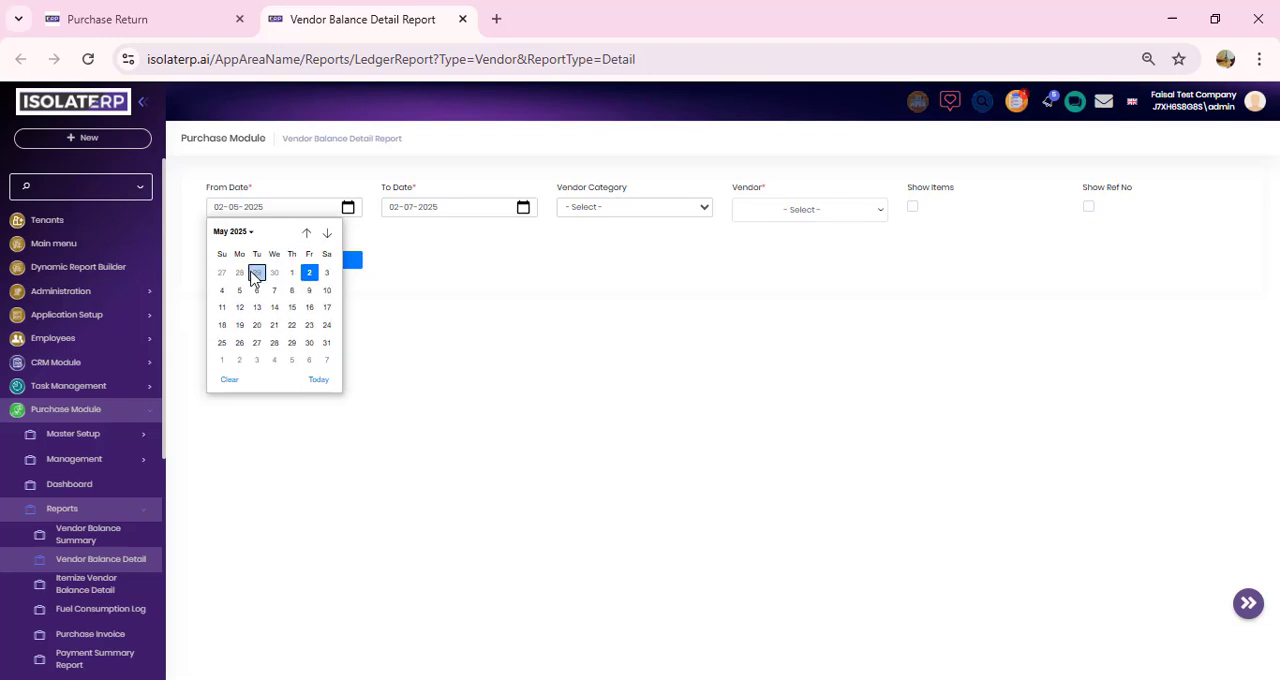
left_click(291, 273)
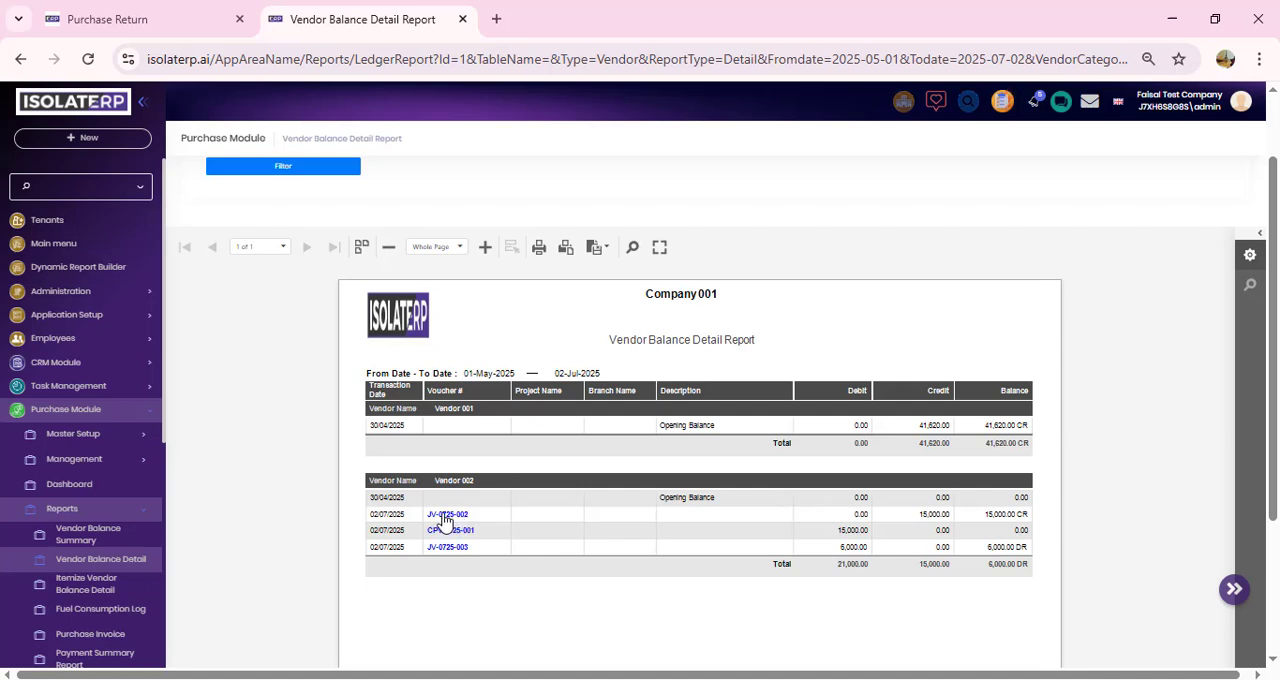
Step: Open the purchase invoice behind Vendor 002's first voucher, inspect its attachments and audit log, and close it without saving
left_click(444, 516)
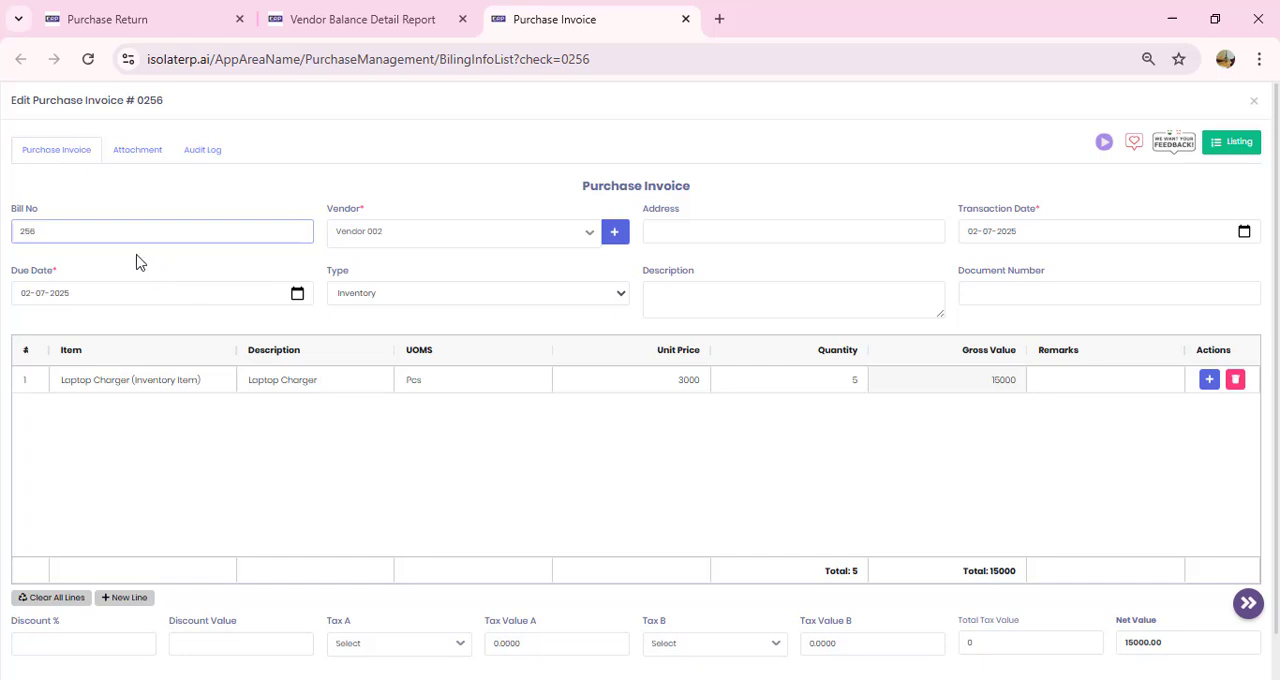
left_click(138, 150)
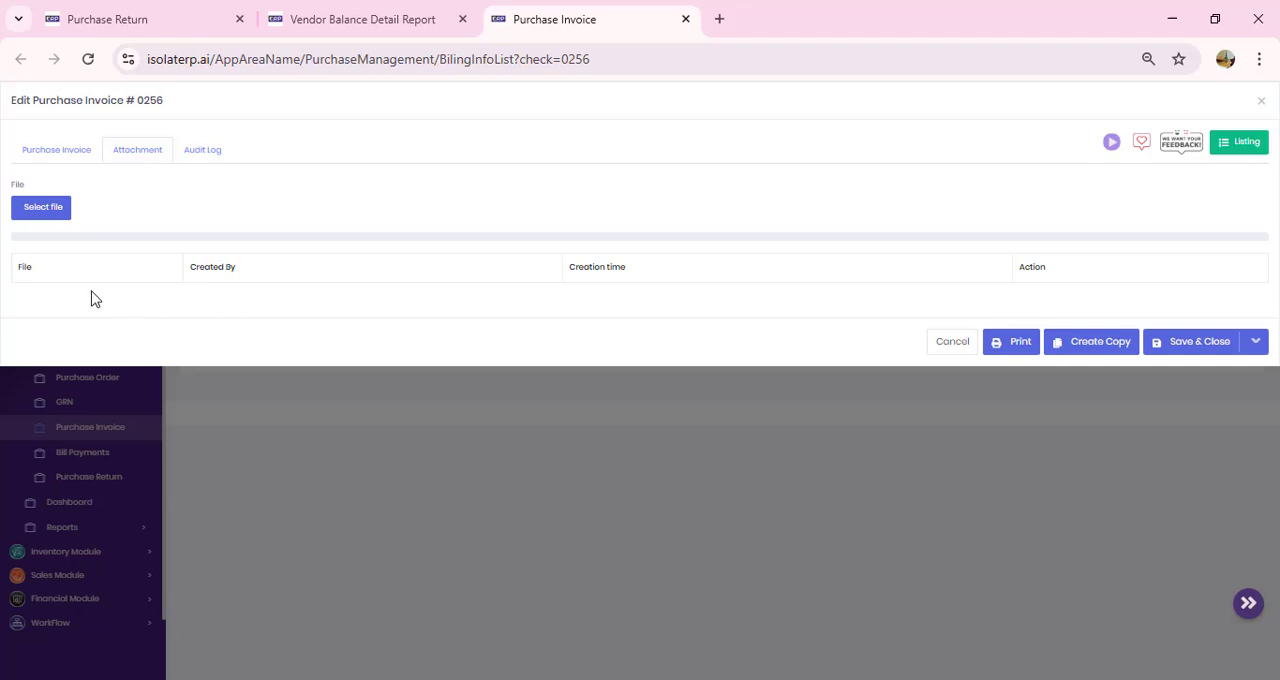
left_click(206, 152)
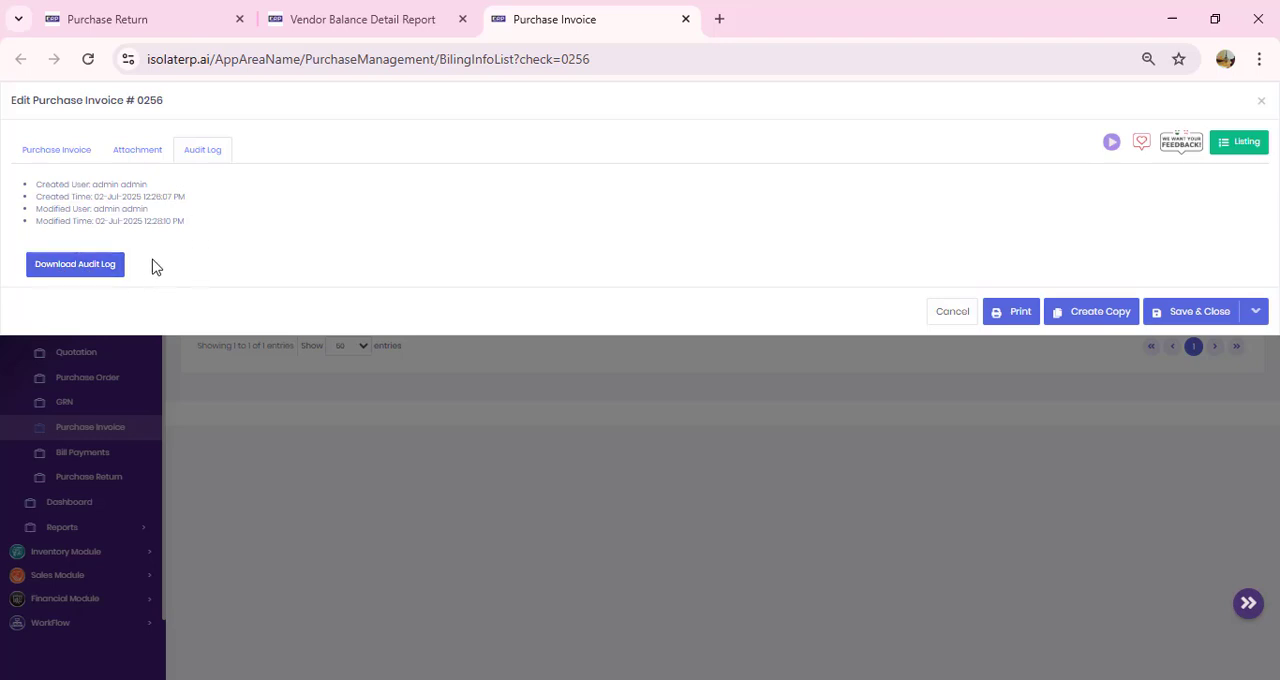
left_click(53, 152)
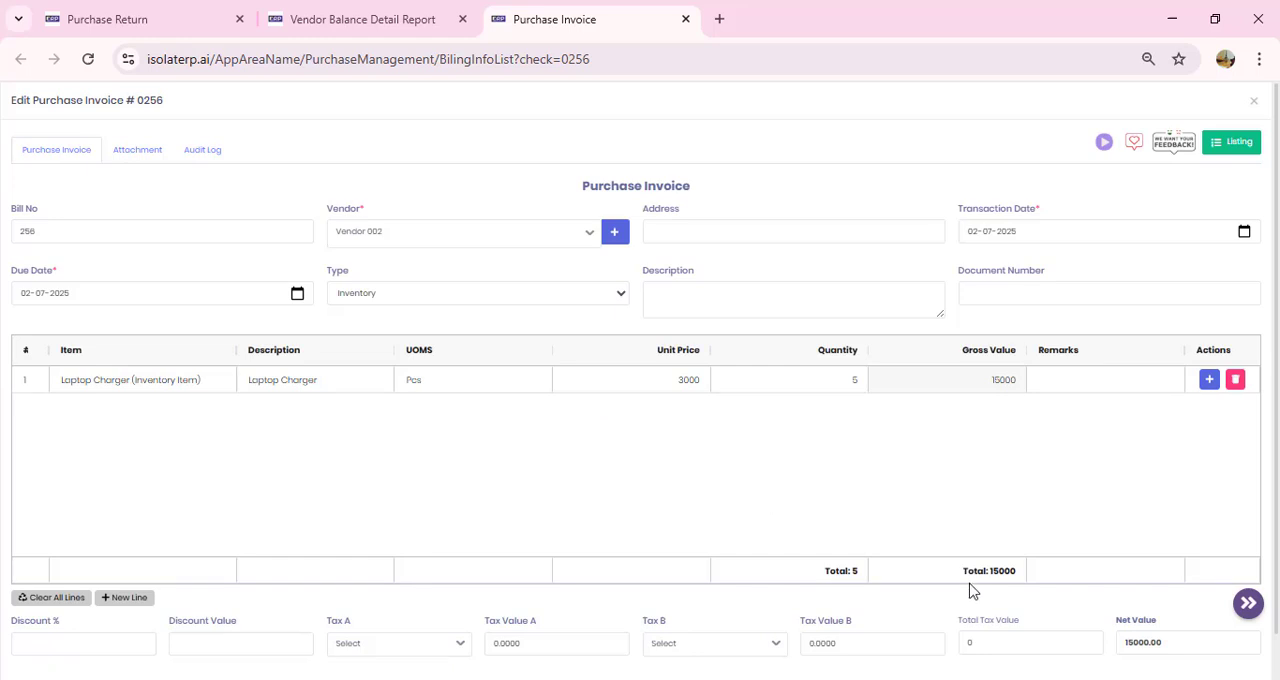
scroll(968, 590, "down", 1)
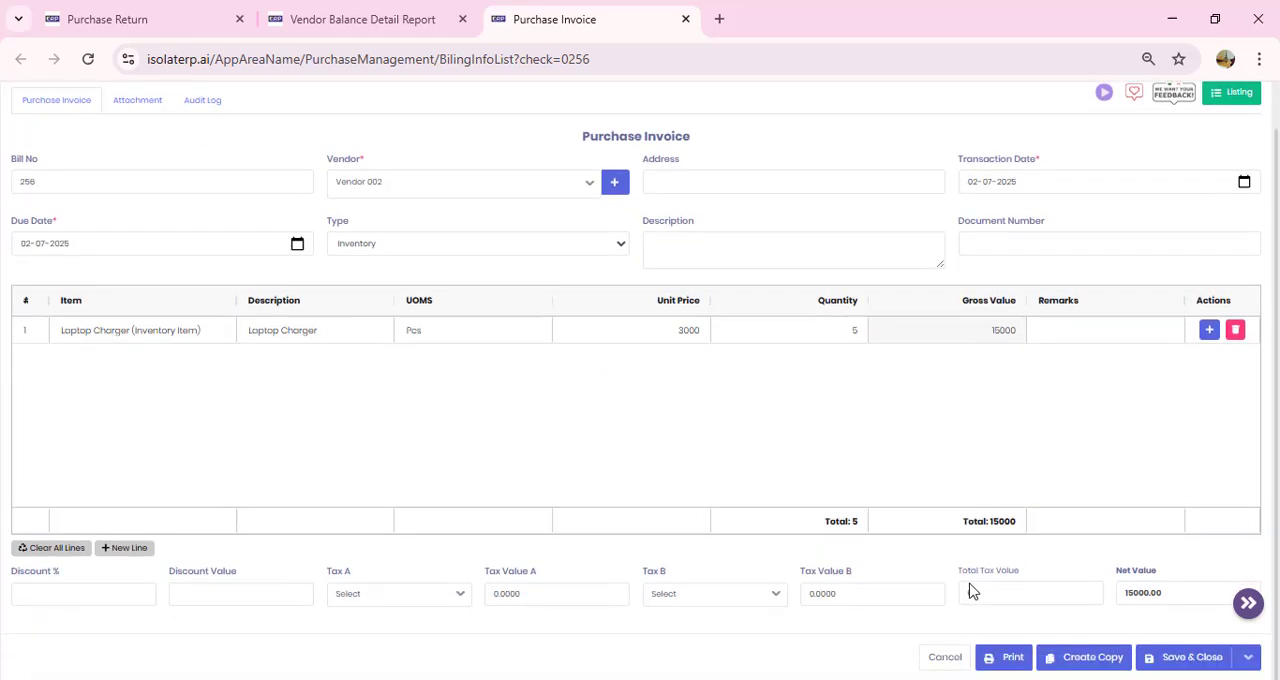
left_click(945, 662)
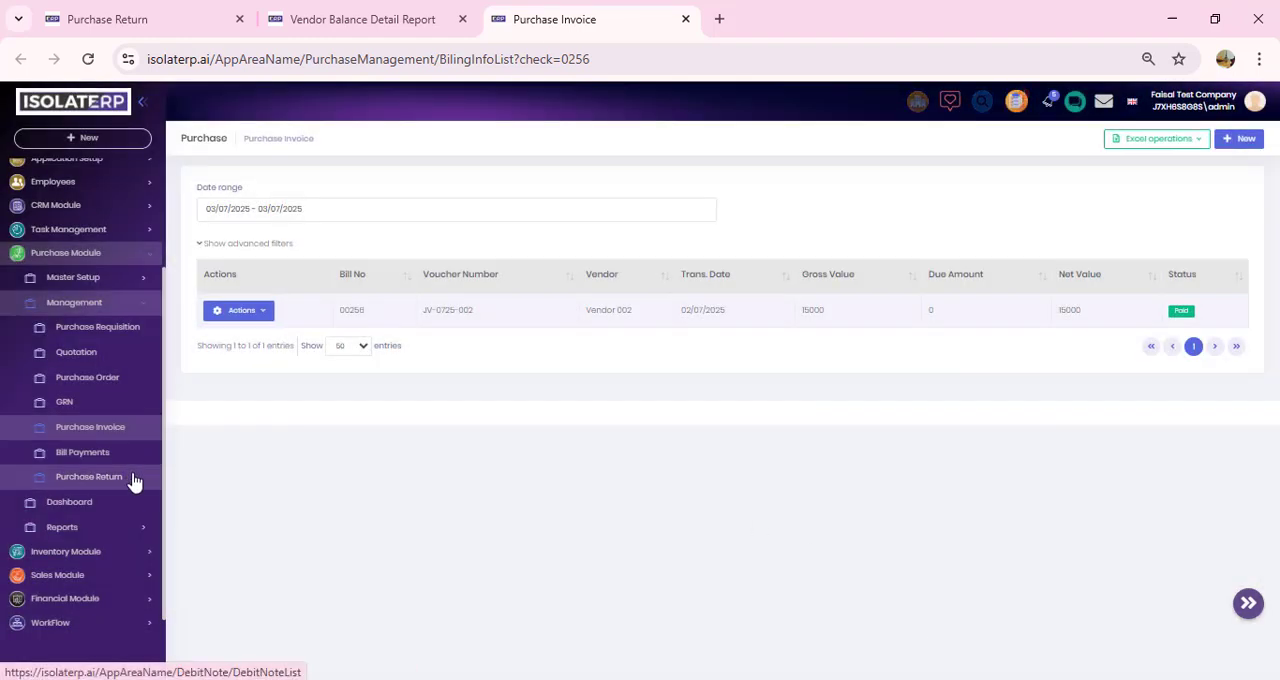
Step: Return to the Vendor Balance Detail report, look through the Purchase Module's available reports, and collapse the module's navigation
left_click(418, 22)
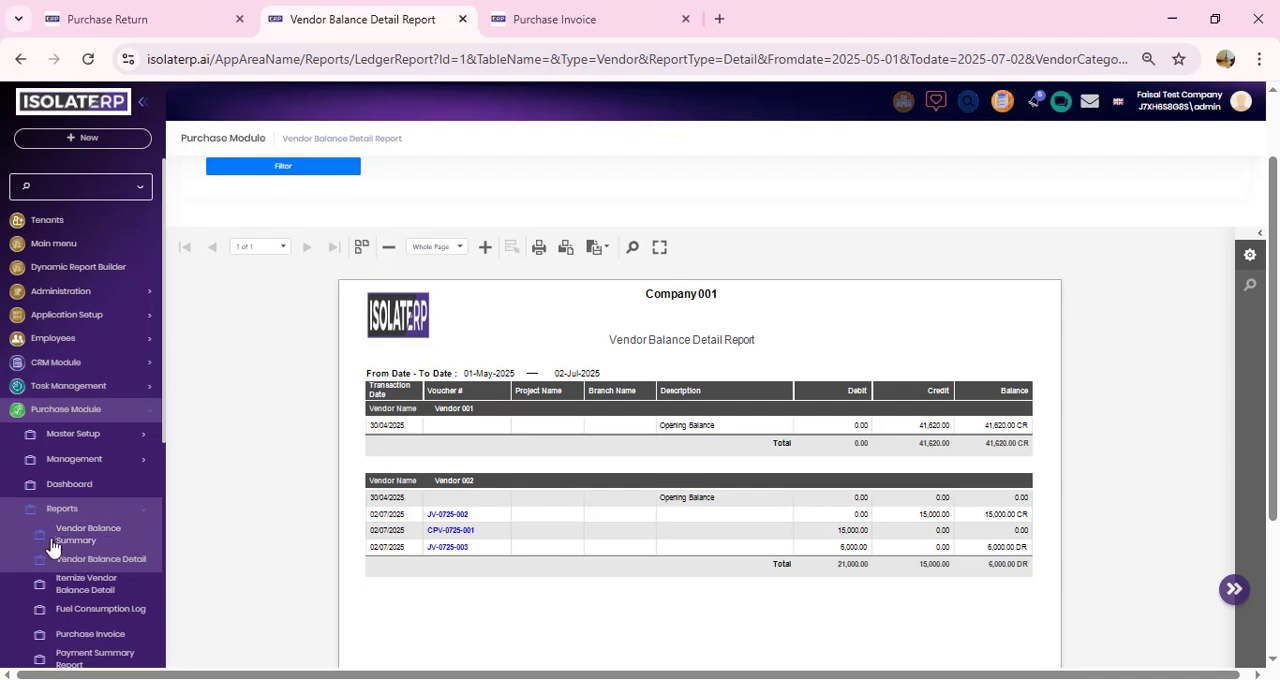
scroll(55, 548, "down", 3)
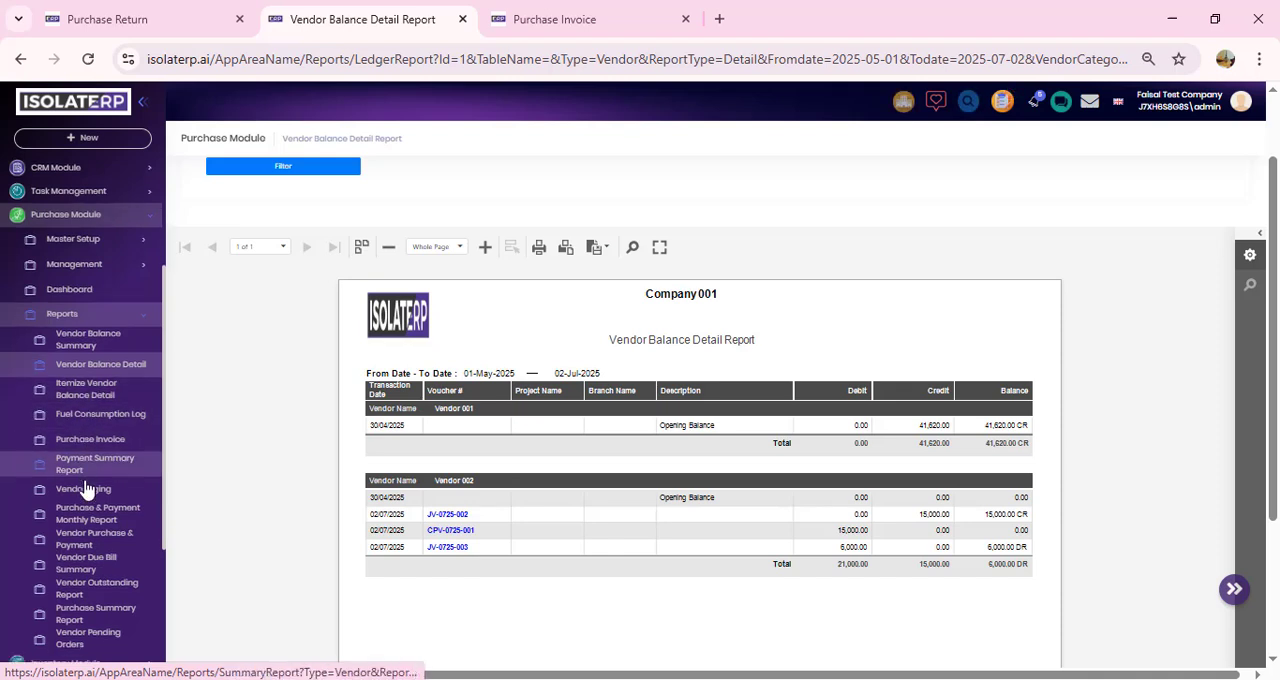
scroll(86, 490, "down", 3)
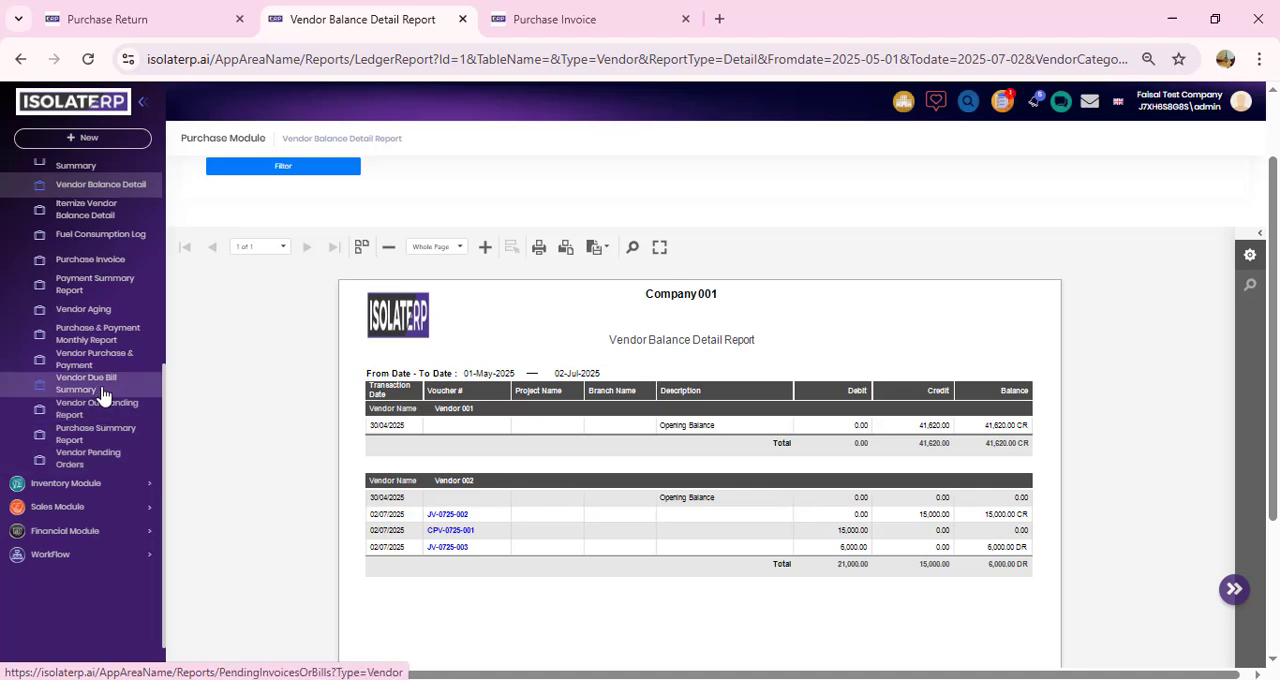
scroll(101, 393, "up", 2)
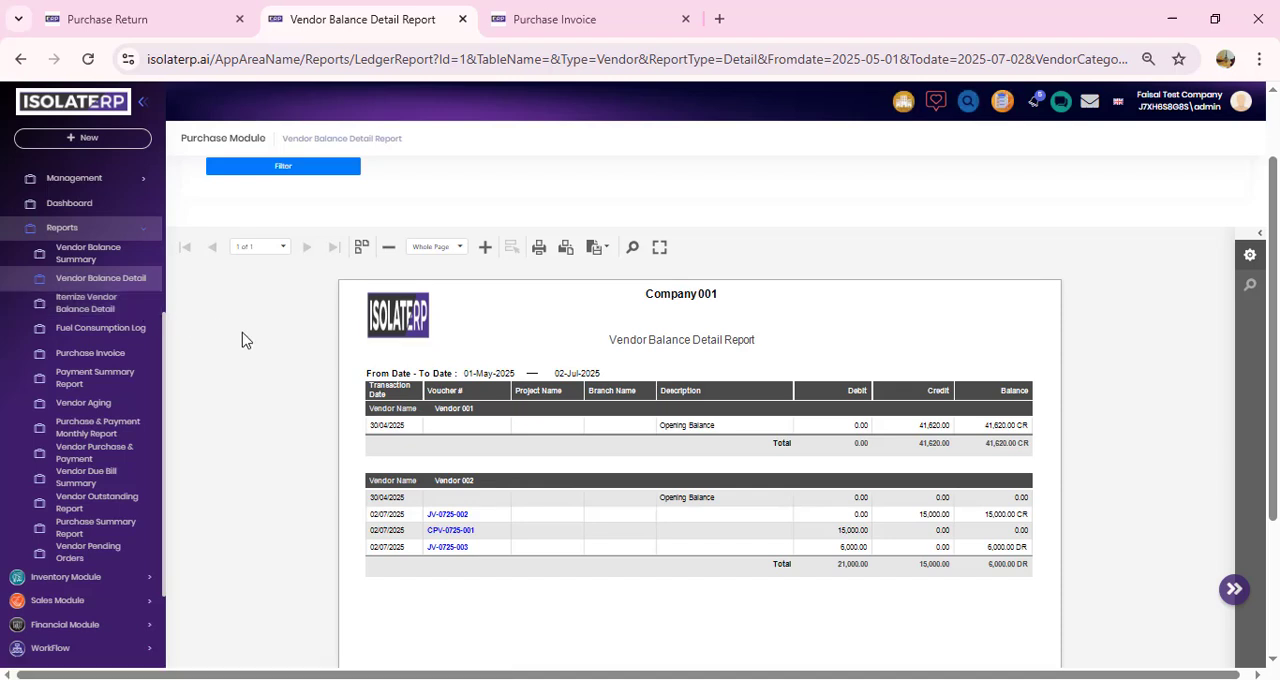
left_click(142, 232)
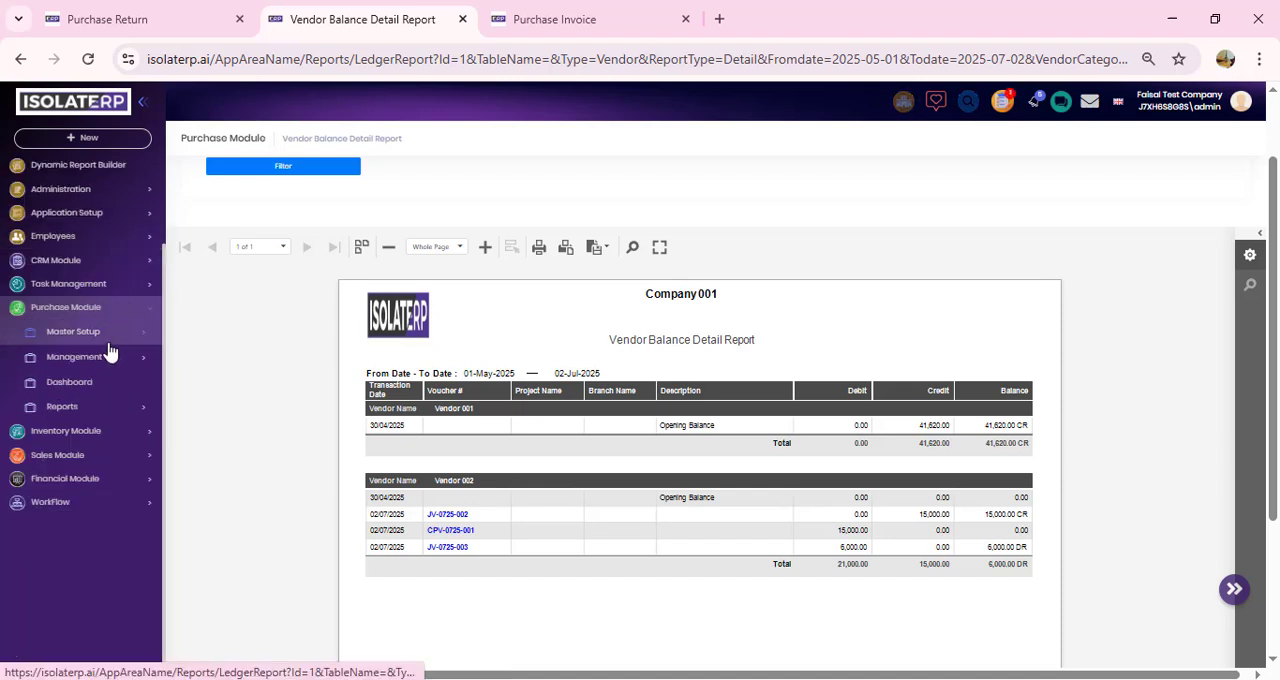
left_click(145, 315)
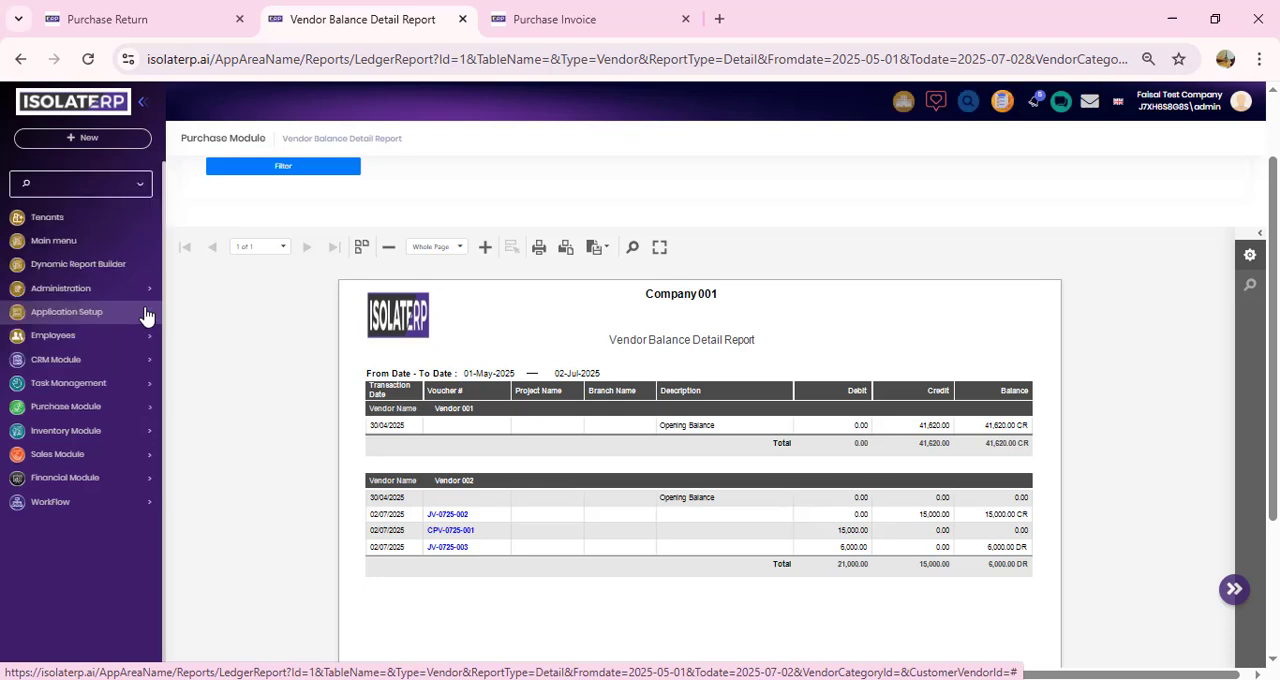